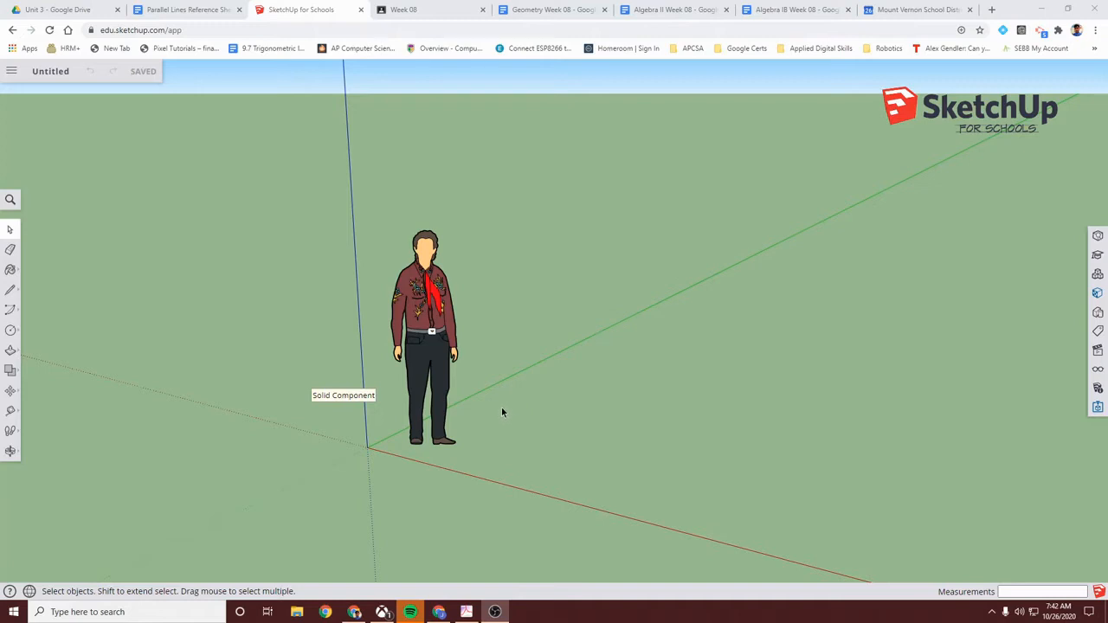
# Step: Delete the default person figure standing near the origin
pyautogui.click(423, 315)
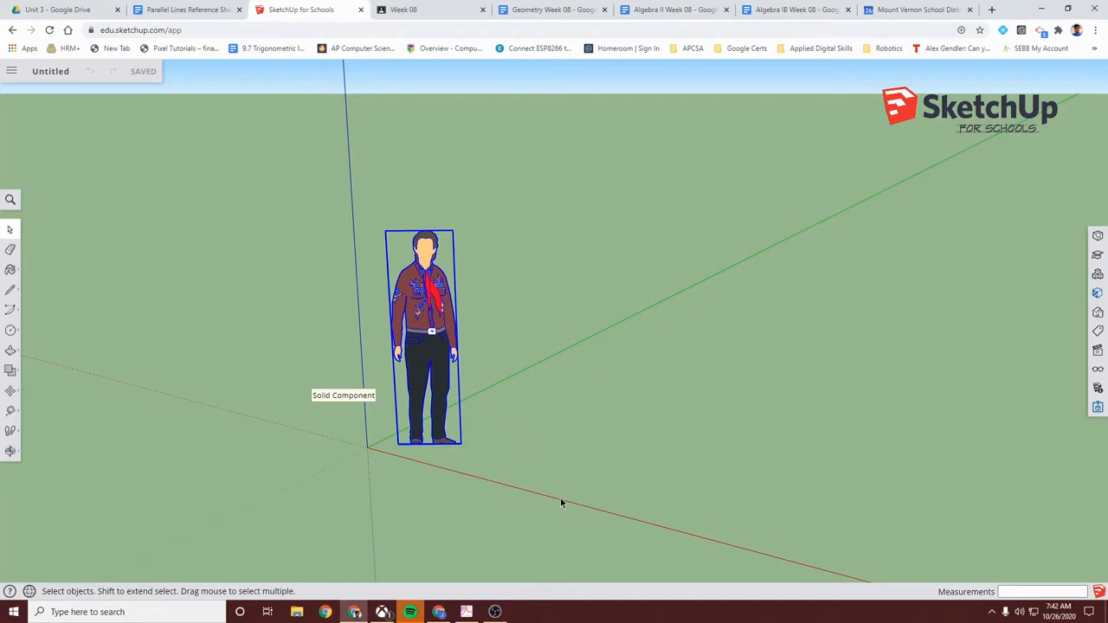
pyautogui.moveTo(699, 437); pyautogui.dragTo(607, 332, button='middle')
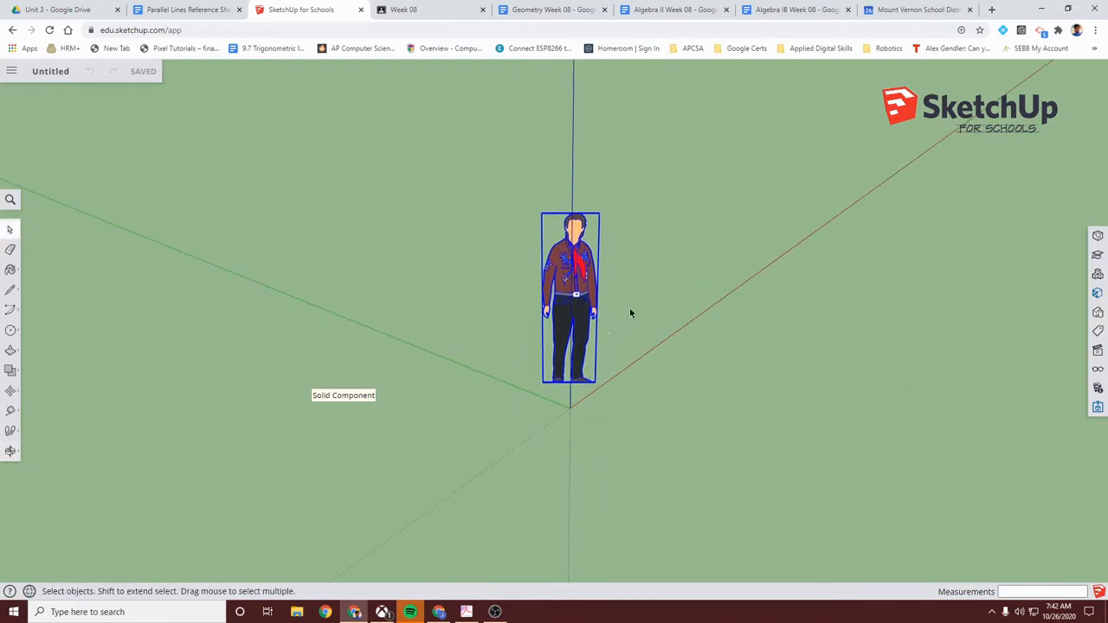
pyautogui.moveTo(777, 349); pyautogui.dragTo(563, 320, button='middle')
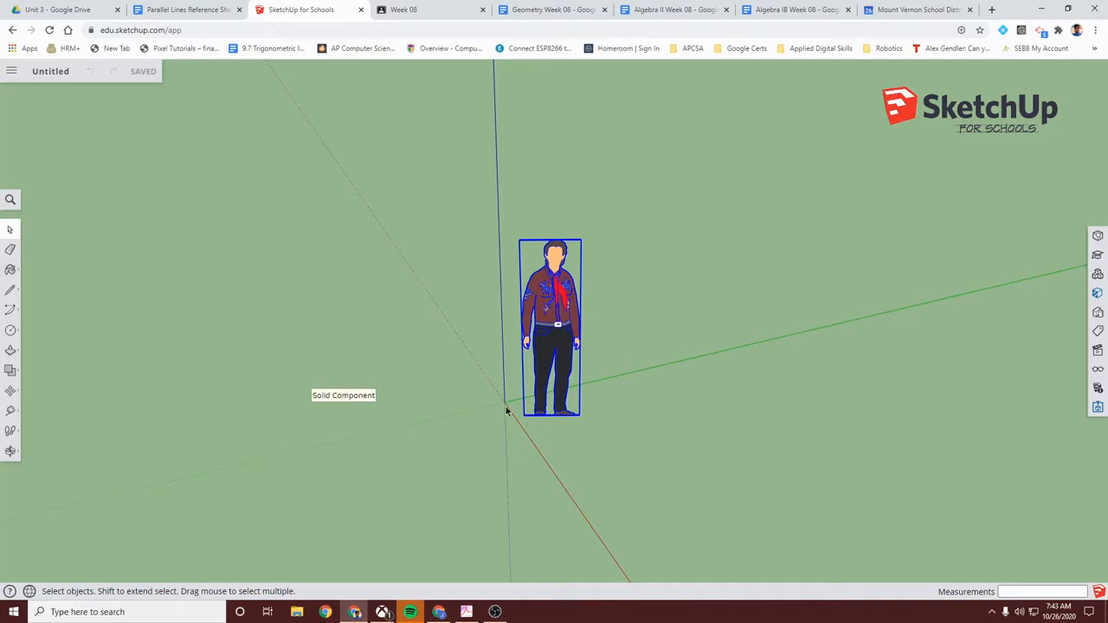
pyautogui.press('Delete')
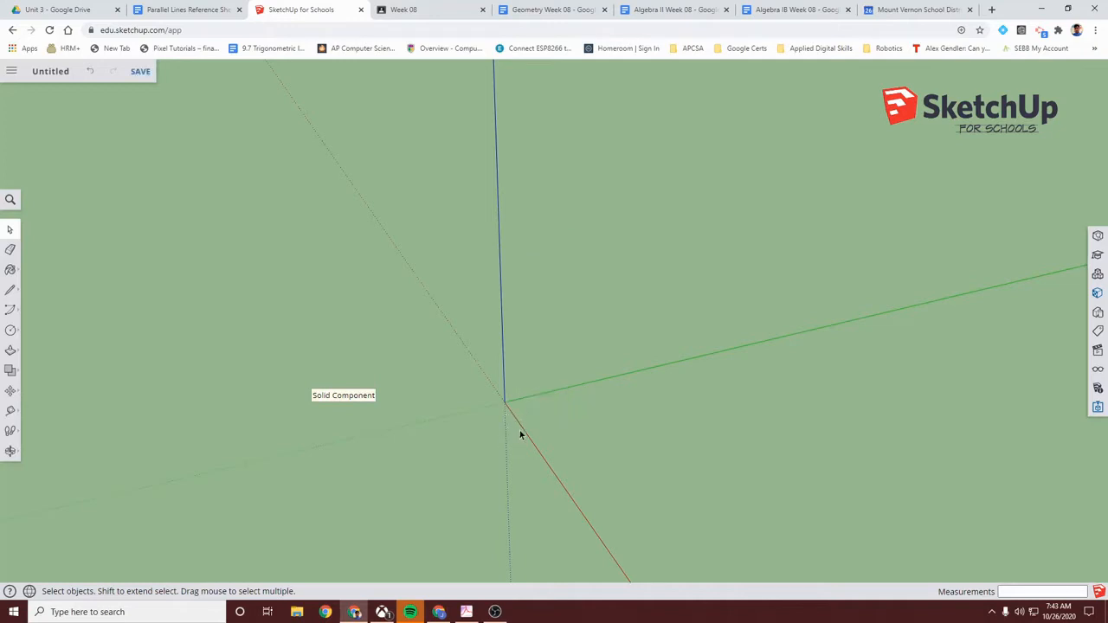
# Step: Draw a 600 mm by 600 mm rectangle on the ground plane near the origin
pyautogui.moveTo(540, 389); pyautogui.dragTo(580, 367, button='middle')
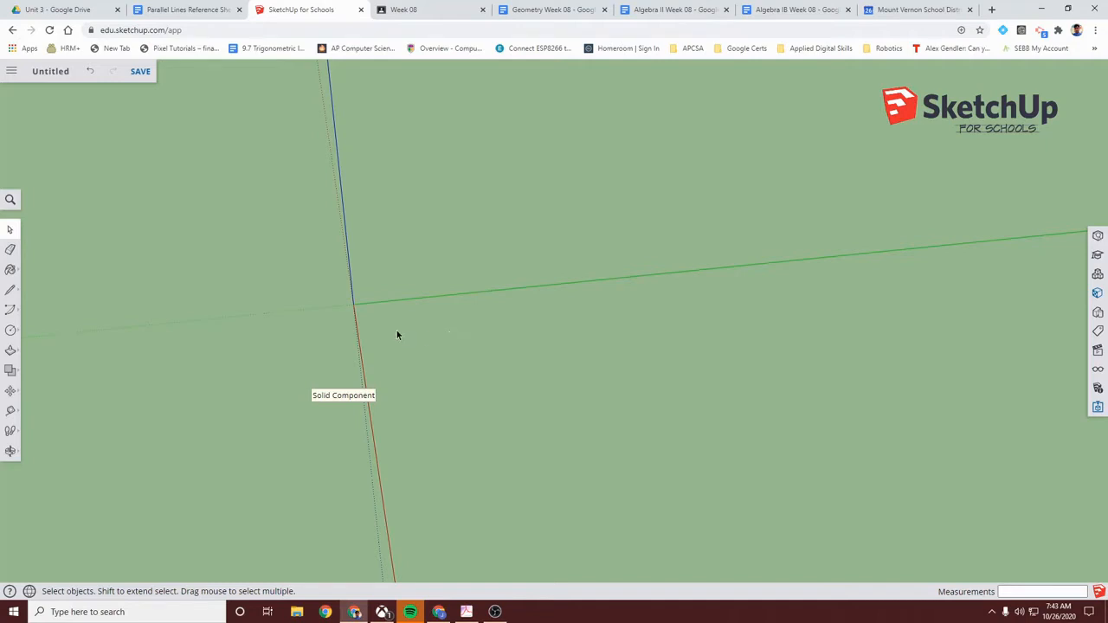
pyautogui.scroll(2, 392, 339)
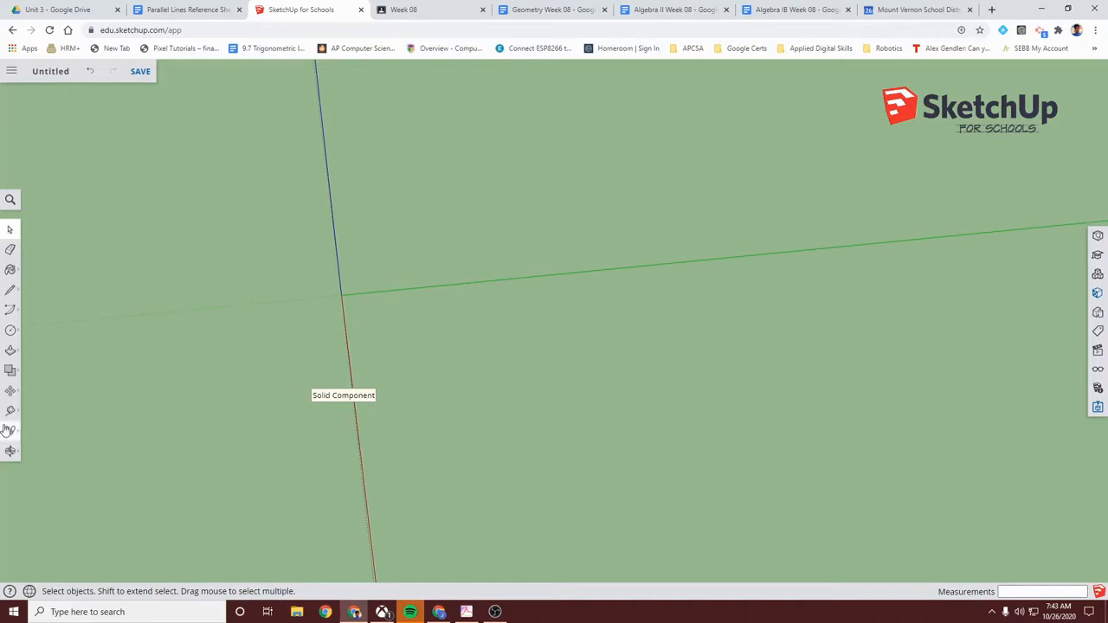
pyautogui.click(11, 334)
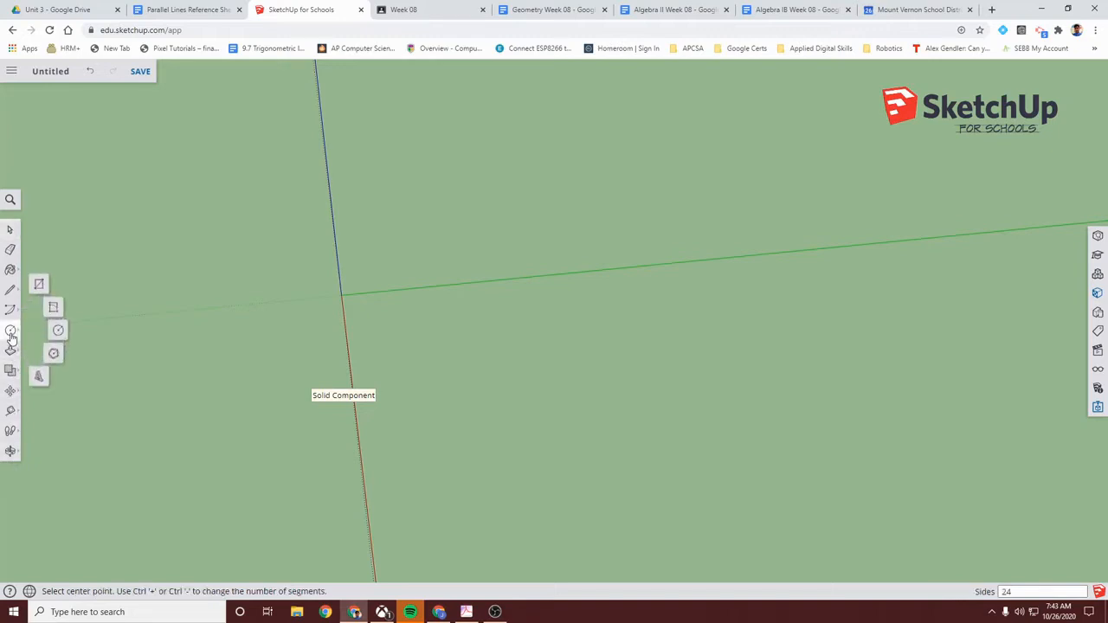
pyautogui.click(39, 285)
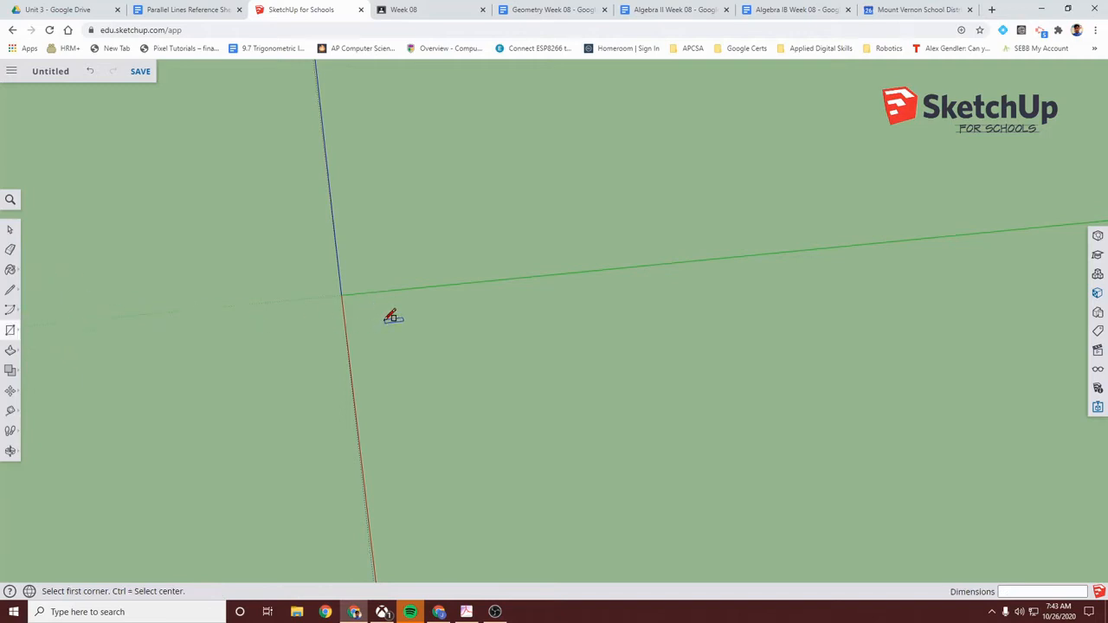
pyautogui.click(387, 315)
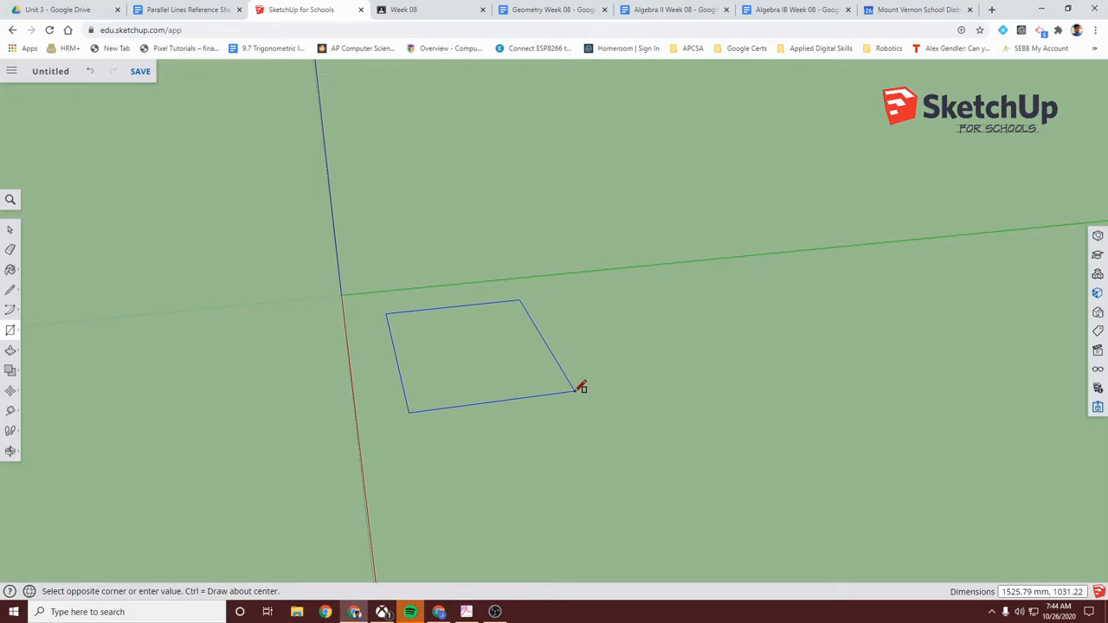
pyautogui.write('600mm.600mm')
pyautogui.press('Return')
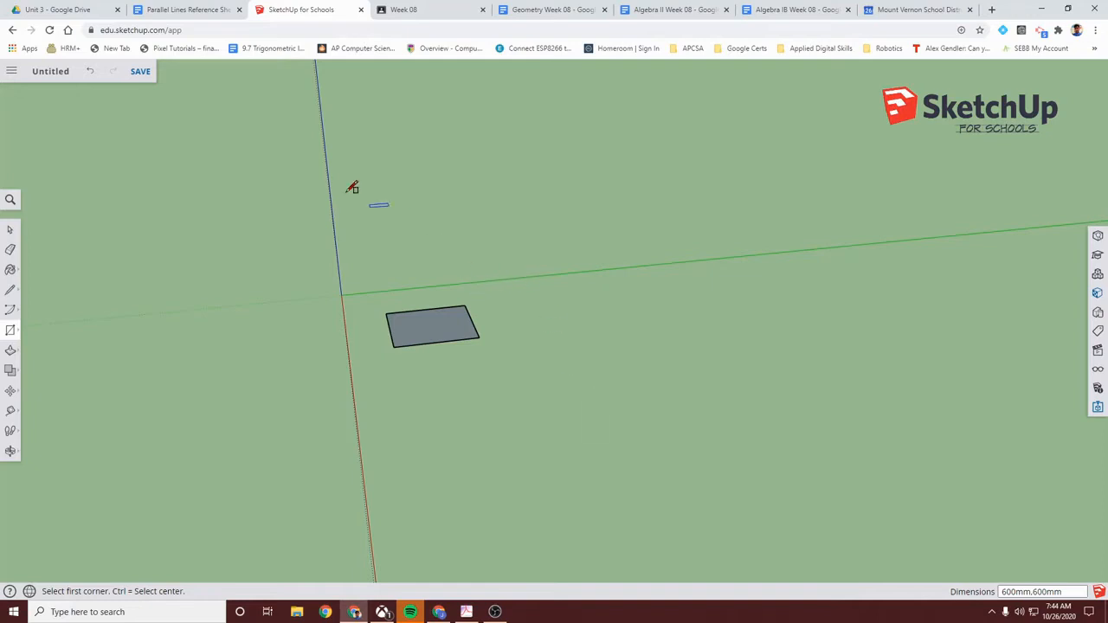
# Step: Delete the square just drawn on the ground plane
pyautogui.moveTo(297, 199); pyautogui.dragTo(358, 369, button='middle')
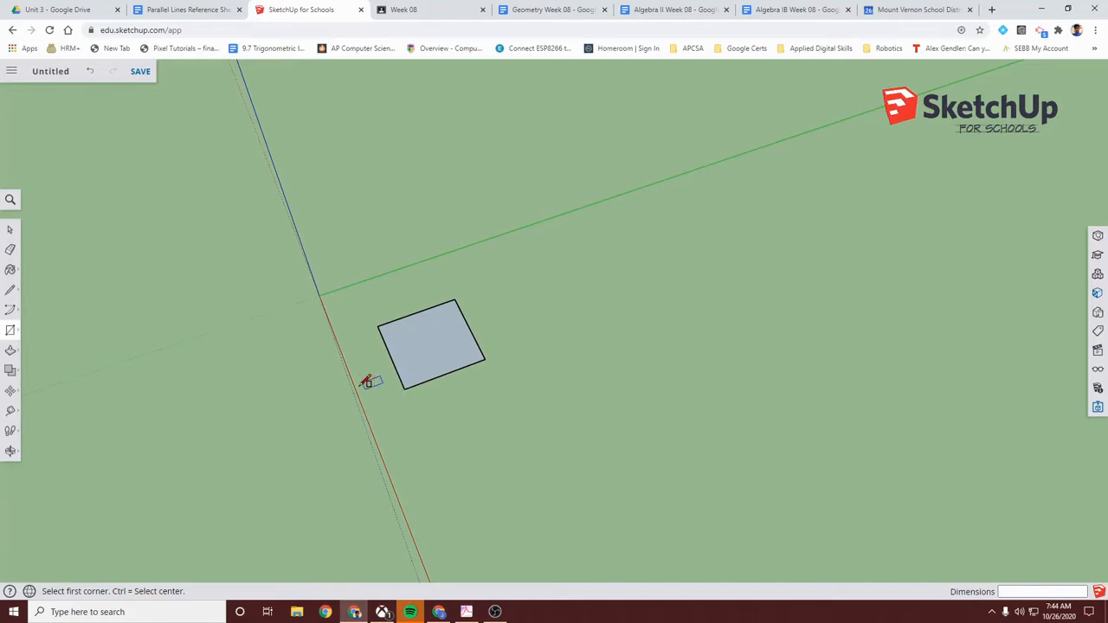
pyautogui.press('space')
pyautogui.click(430, 371)
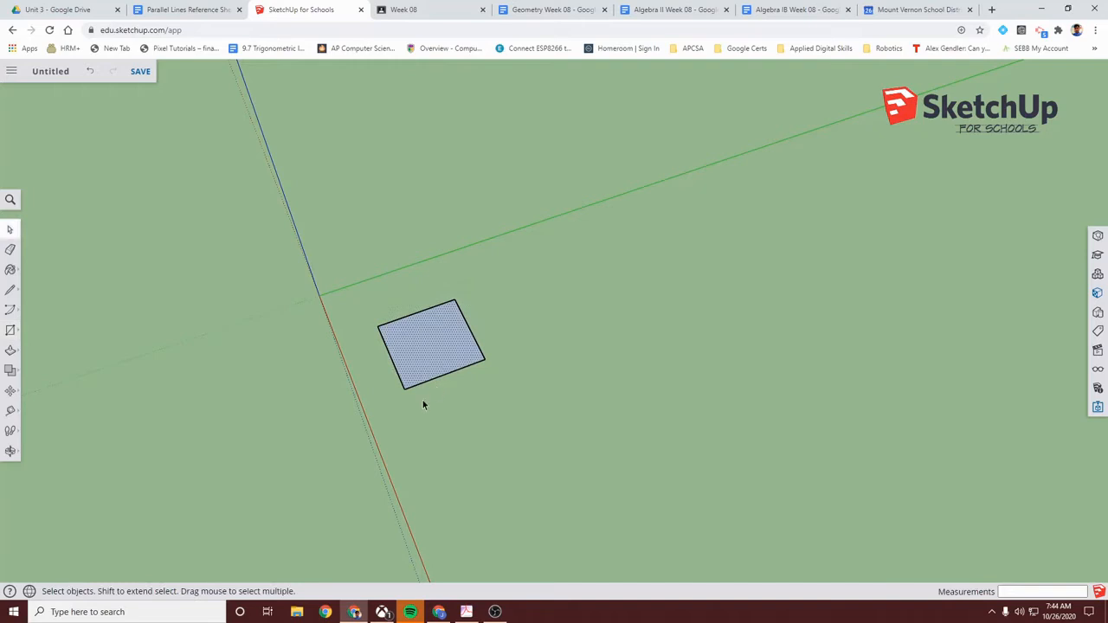
pyautogui.press('Delete')
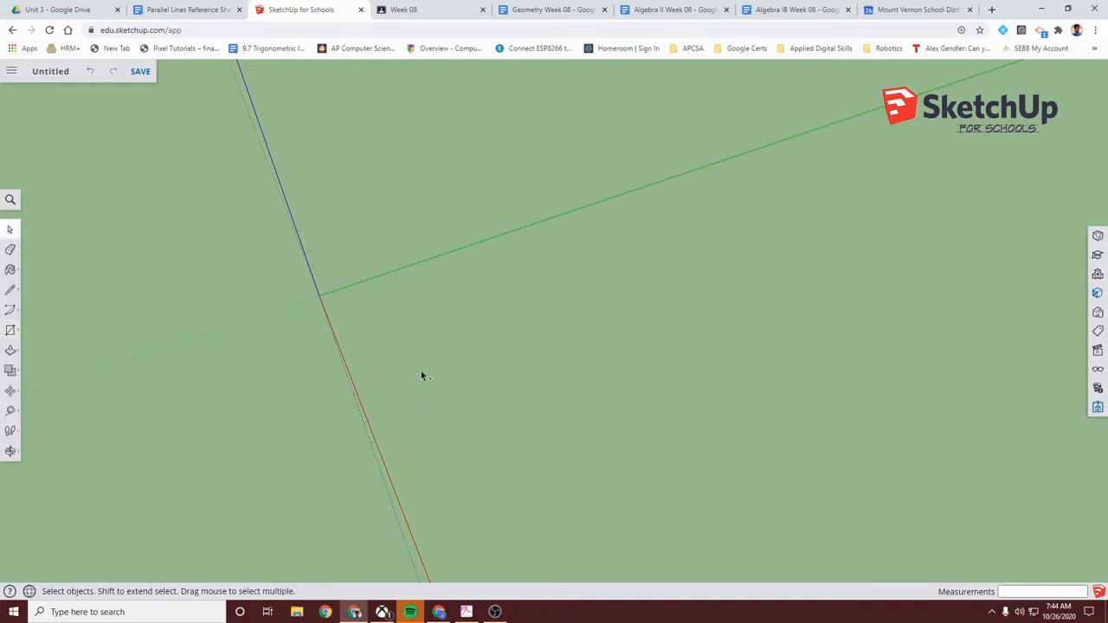
# Step: Draw a new 600 mm by 600 mm rectangle on the ground between the red and green axes
pyautogui.click(11, 330)
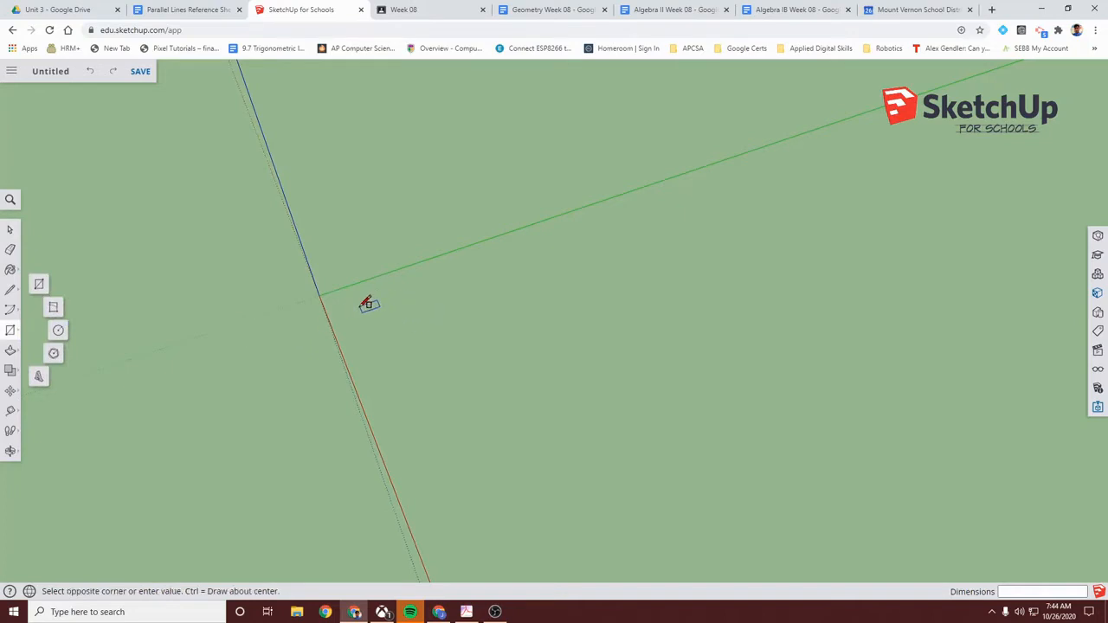
pyautogui.click(360, 306)
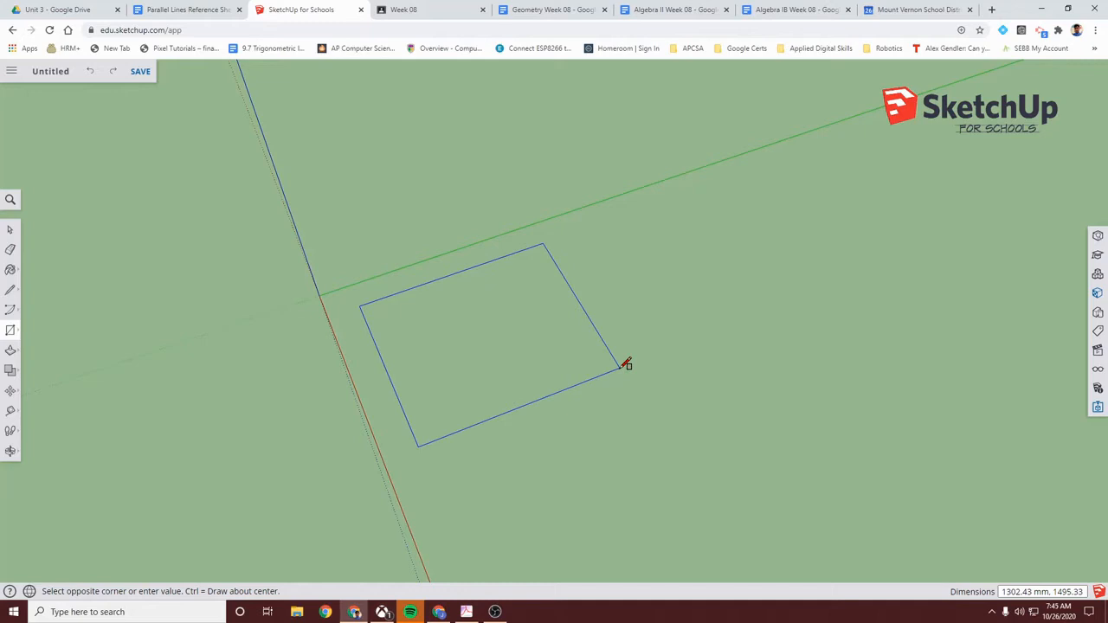
pyautogui.write('600mm,600mm')
pyautogui.press('Return')
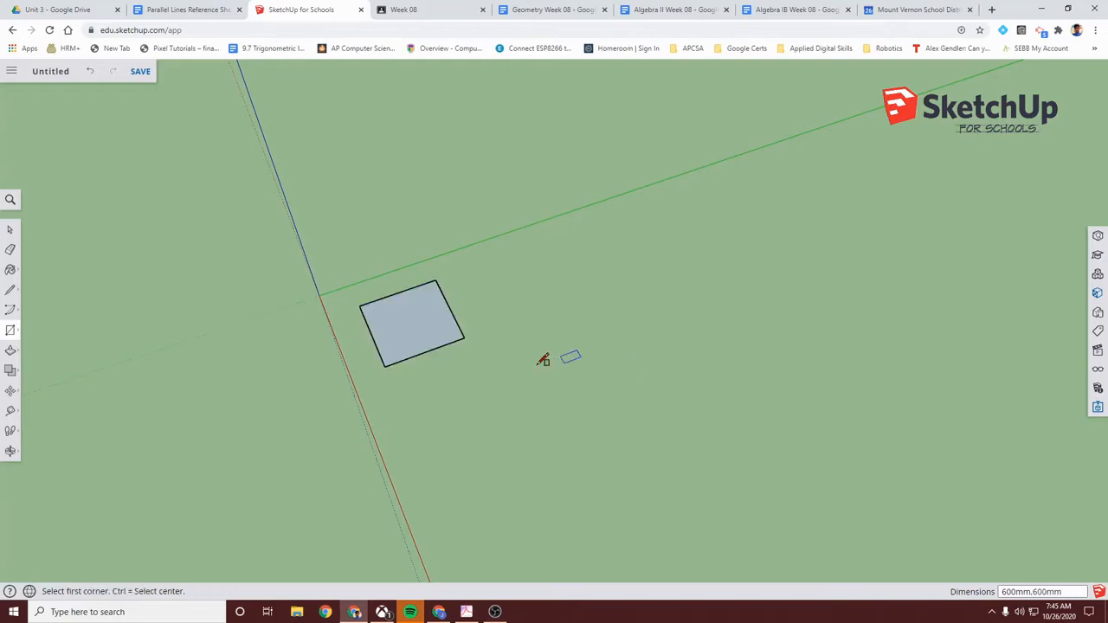
# Step: Extrude the square face upward by 50 mm with Push/Pull to form a flat slab
pyautogui.moveTo(467, 384); pyautogui.dragTo(429, 392, button='middle')
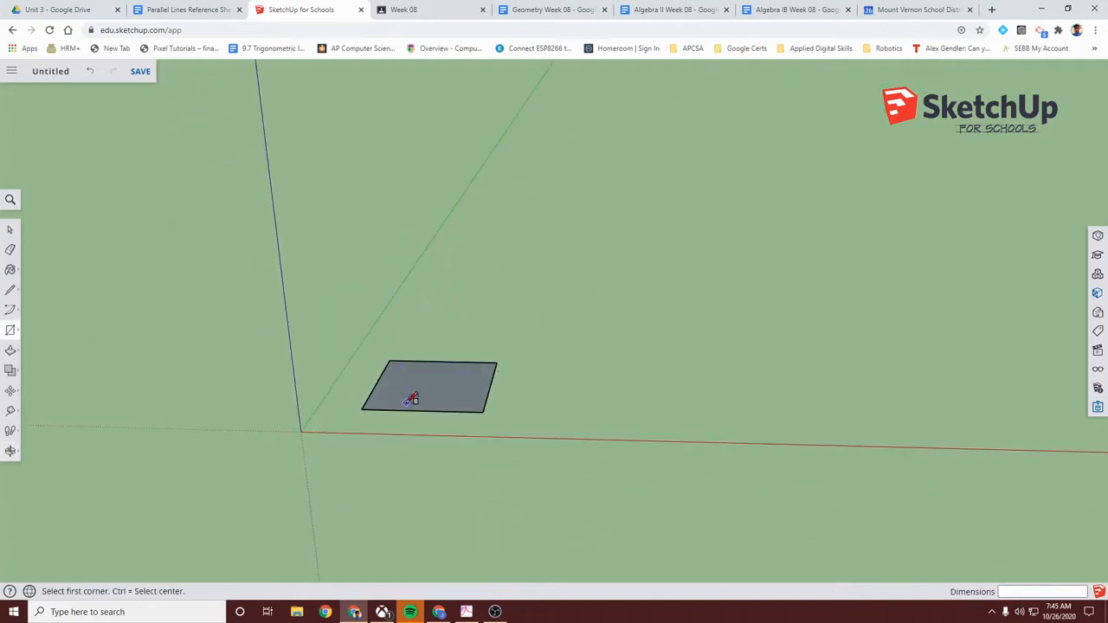
pyautogui.press('p')
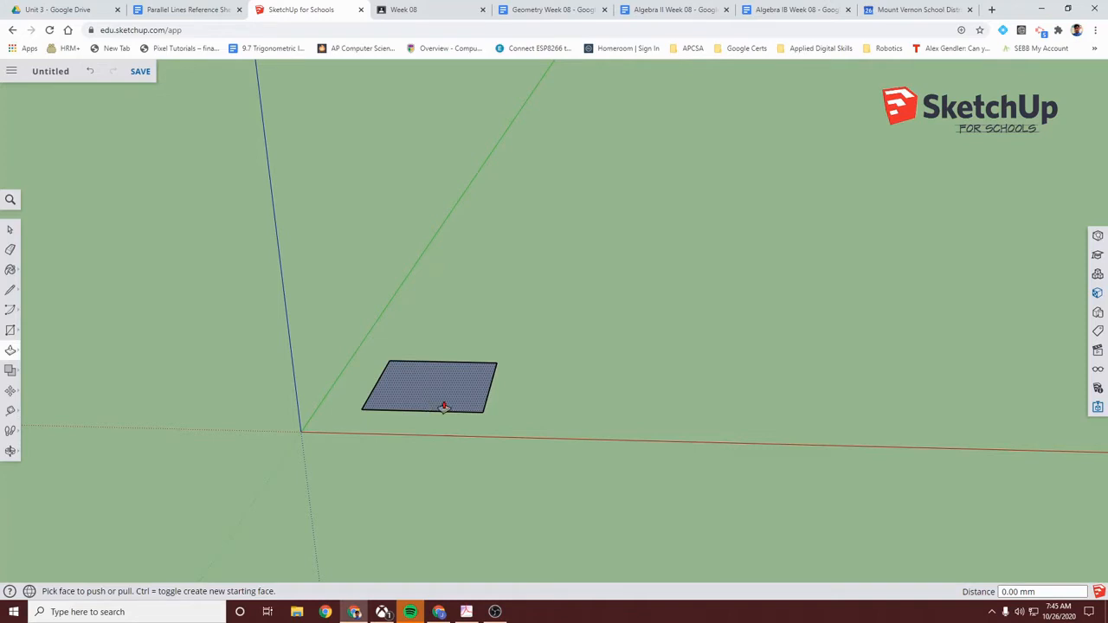
pyautogui.moveTo(563, 393); pyautogui.dragTo(404, 429, button='middle')
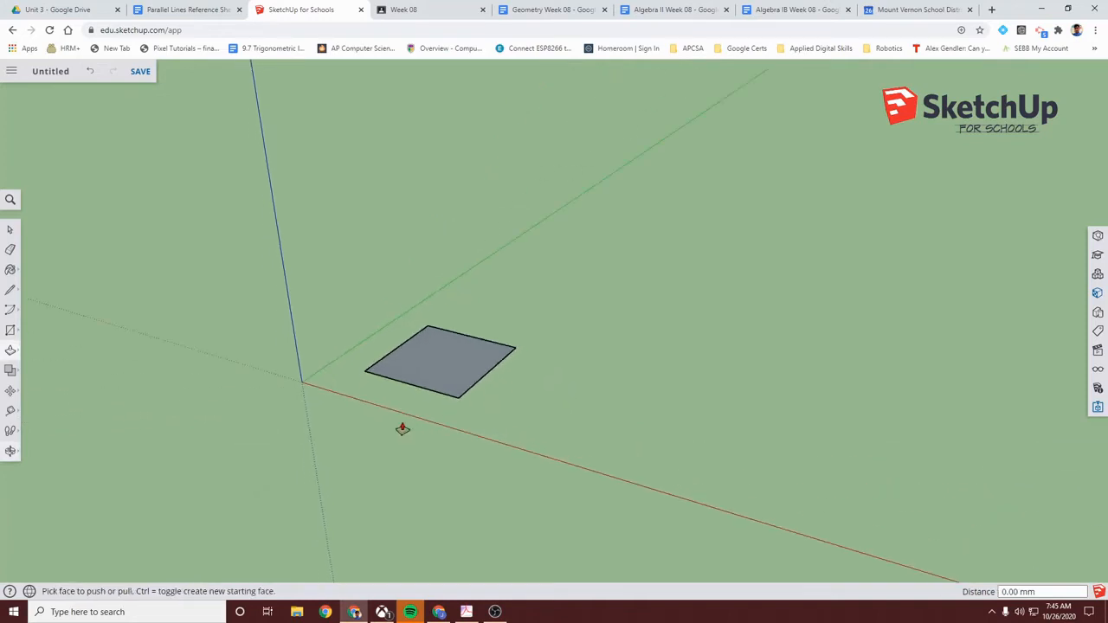
pyautogui.scroll(2, 403, 429)
pyautogui.moveTo(661, 376); pyautogui.dragTo(663, 494, button='middle')
pyautogui.scroll(2, 606, 472)
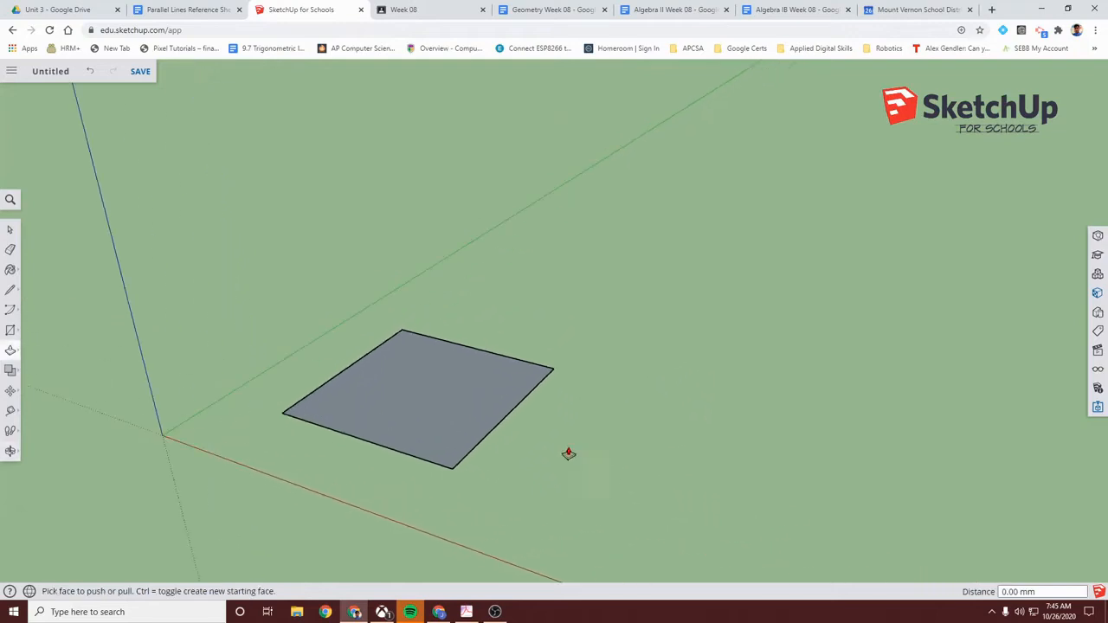
pyautogui.click(417, 420)
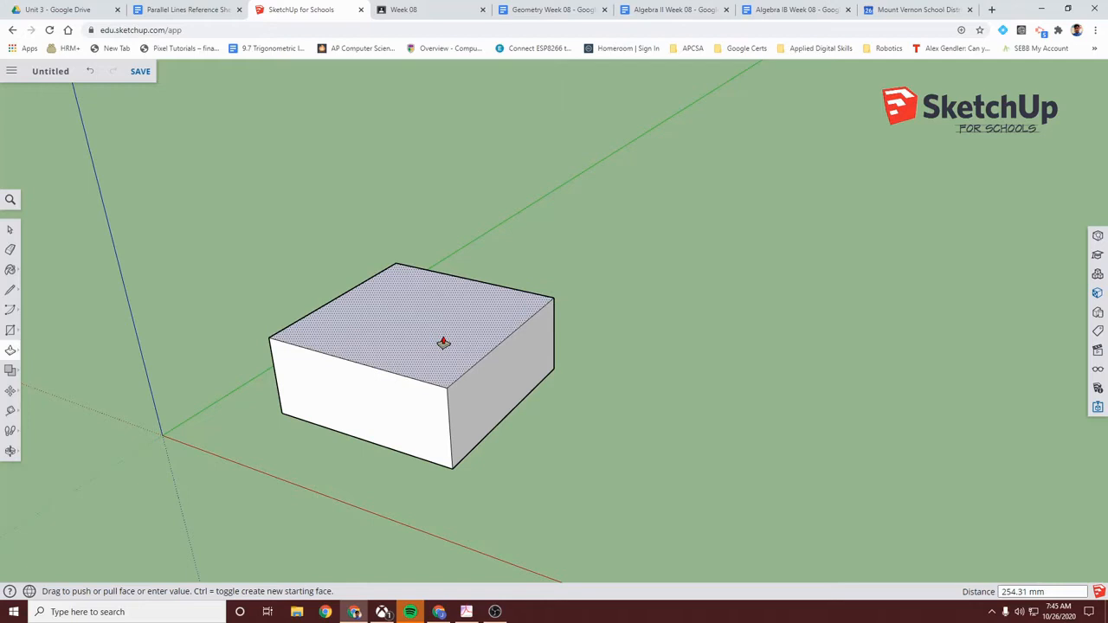
pyautogui.write('50mm')
pyautogui.press('Return')
pyautogui.scroll(1, 338, 387)
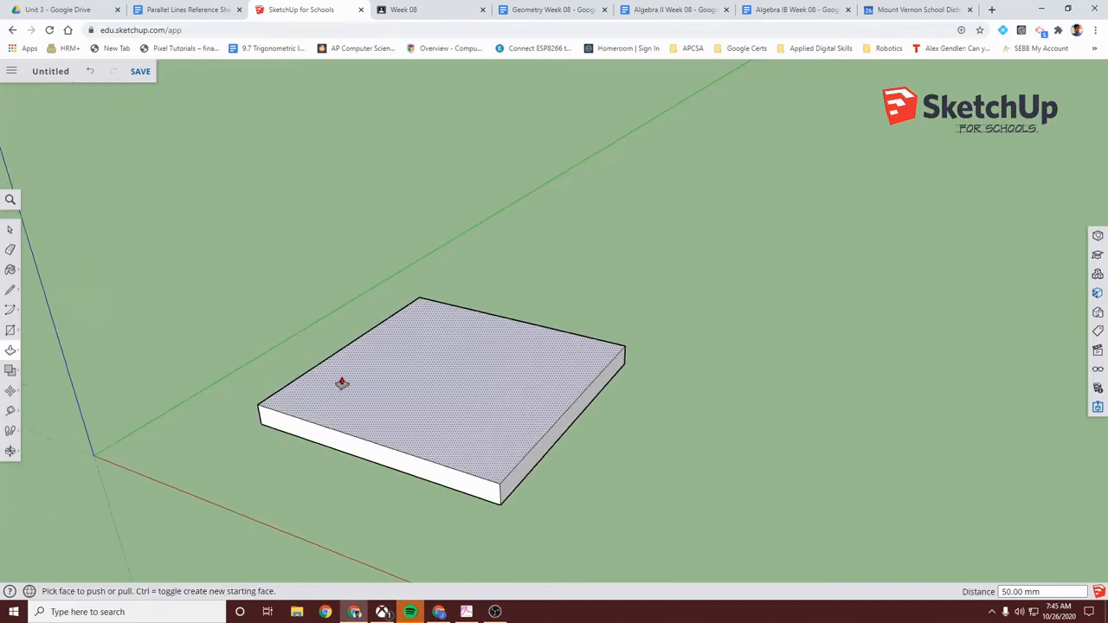
# Step: Select the entire slab and make it a component with the definition name Charm
pyautogui.moveTo(319, 403)
pyautogui.mouseDown(button='middle')
pyautogui.moveTo(494, 339)
pyautogui.moveTo(309, 391)
pyautogui.mouseUp(button='middle')
pyautogui.press('space')
pyautogui.click(496, 432)
pyautogui.click(497, 431)
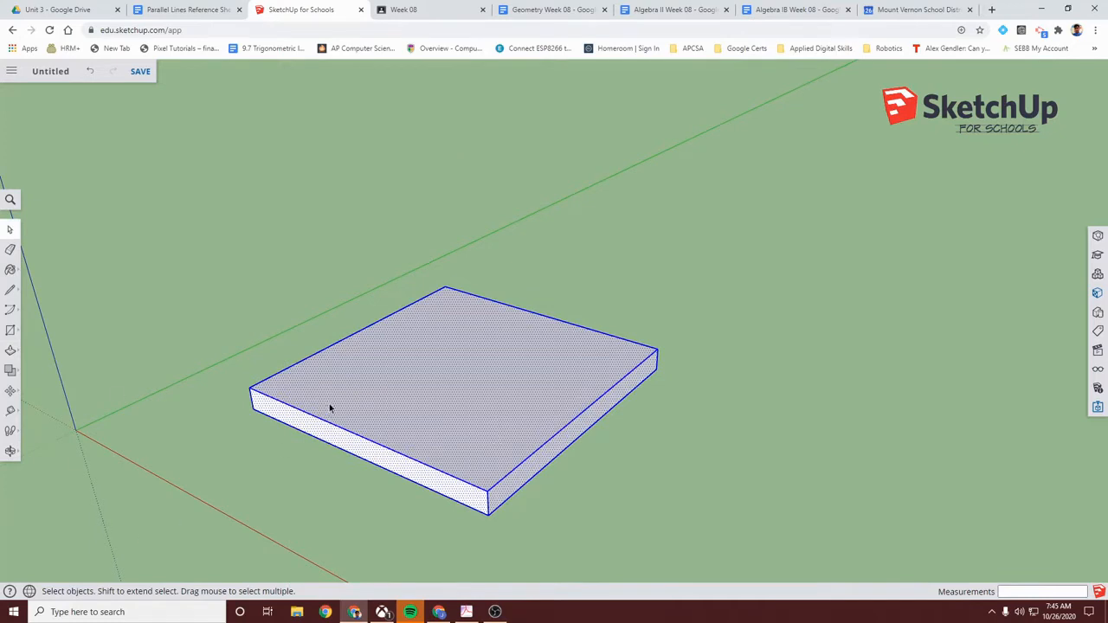
pyautogui.rightClick(441, 400)
pyautogui.moveTo(445, 394)
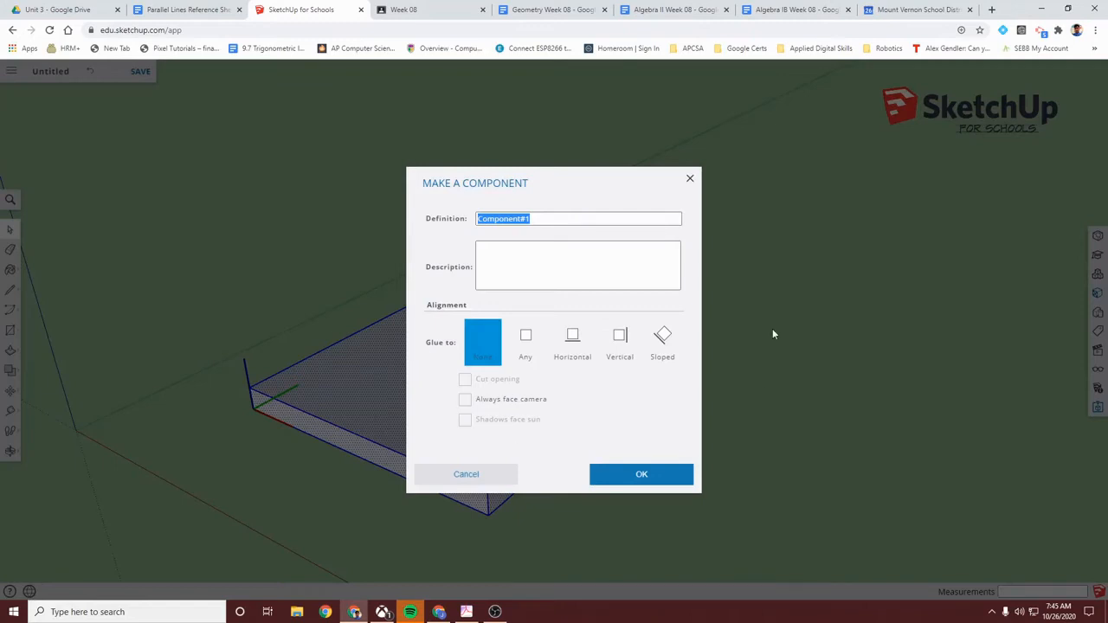
pyautogui.write('Charm')
pyautogui.click(638, 474)
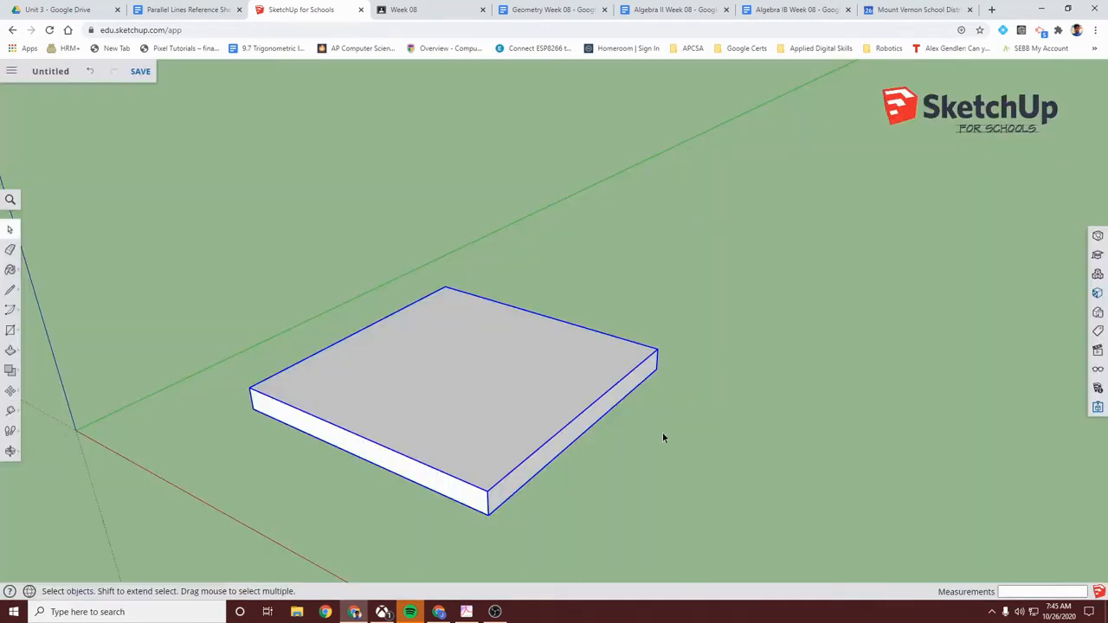
# Step: Run the Solid Inspector on the Charm component to check it for 3D printing issues
pyautogui.click(1098, 407)
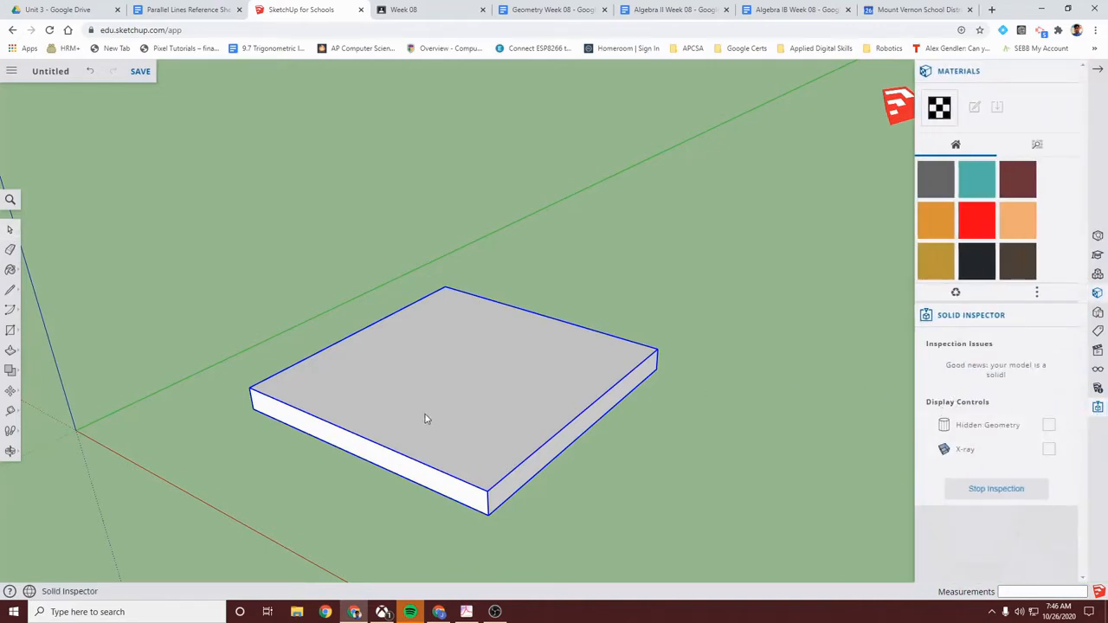
pyautogui.moveTo(787, 415); pyautogui.dragTo(458, 554, button='middle')
pyautogui.moveTo(475, 489); pyautogui.dragTo(651, 291, button='middle')
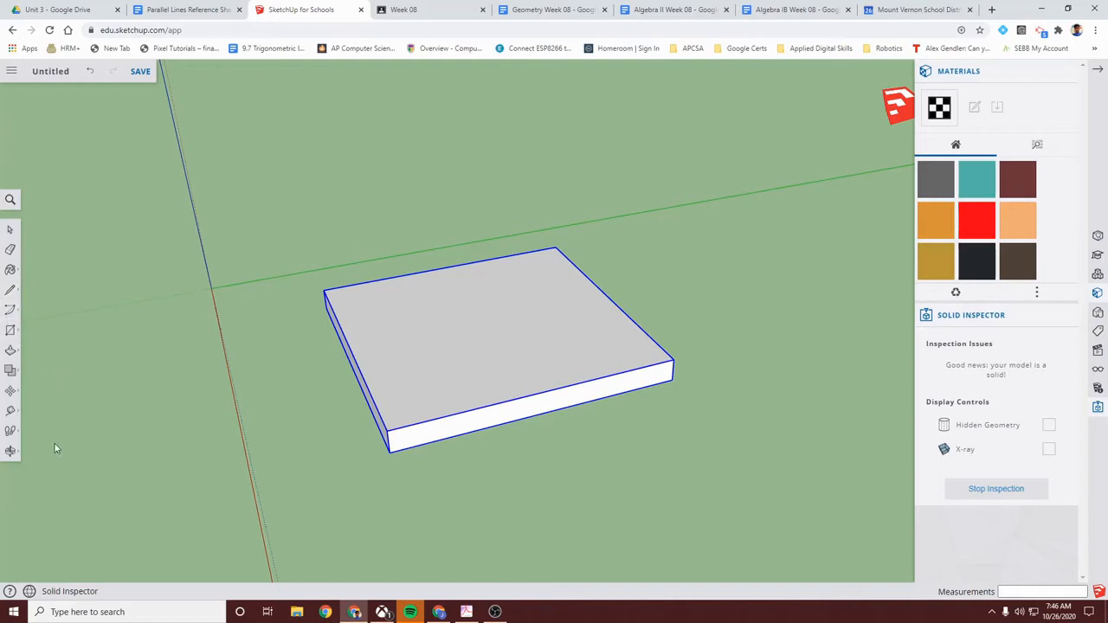
# Step: Start a 3D text object reading JMP in the Open Sans Regular font
pyautogui.click(11, 328)
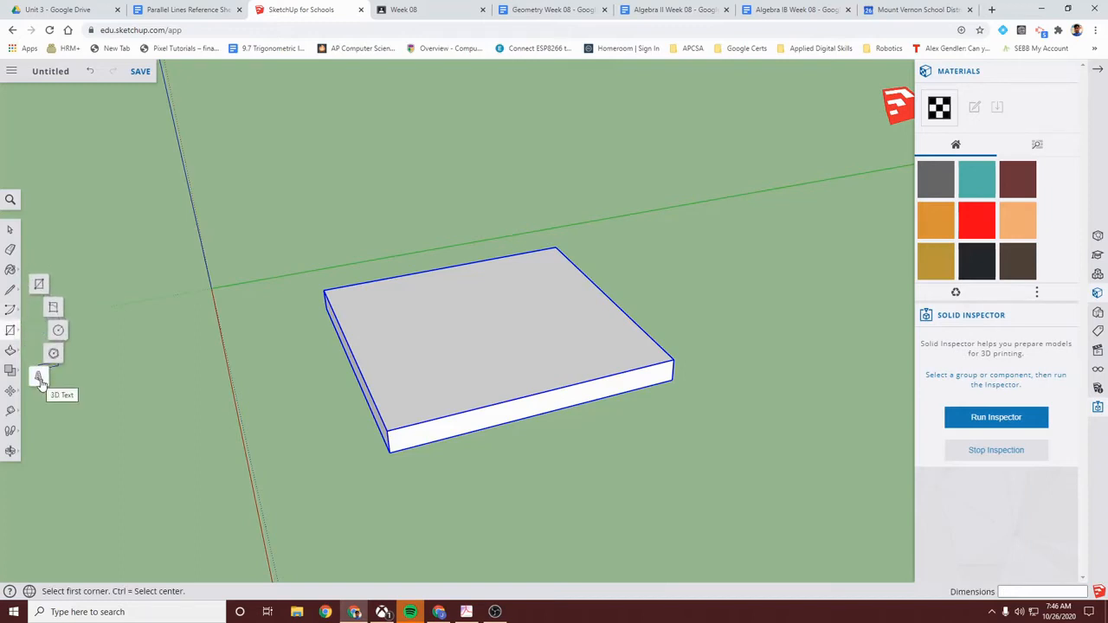
pyautogui.click(39, 378)
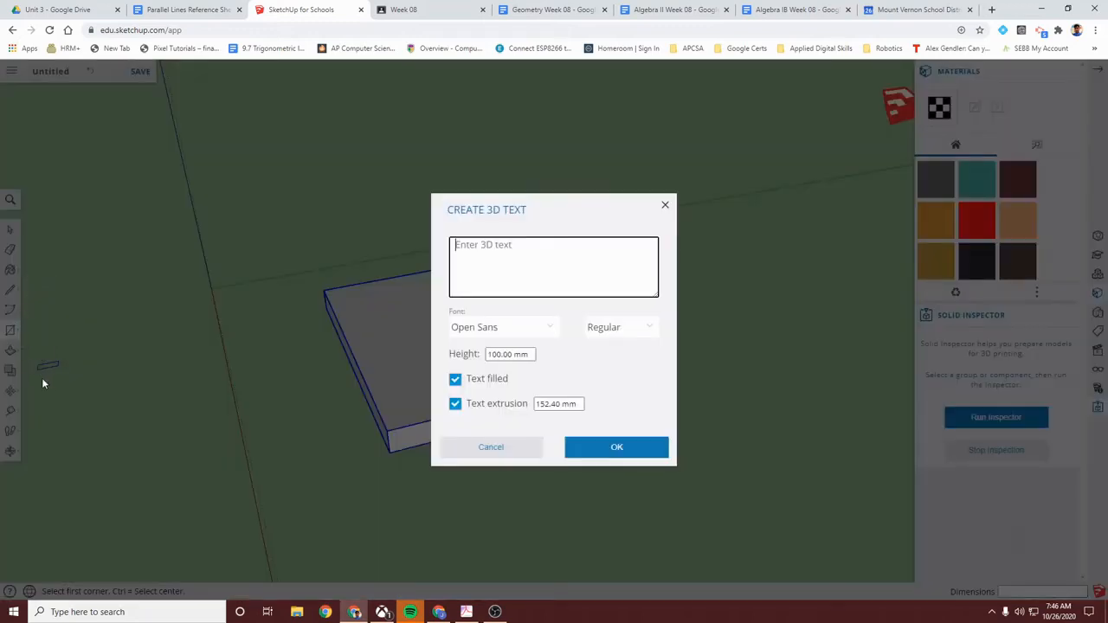
pyautogui.click(462, 261)
pyautogui.click(485, 328)
pyautogui.click(476, 349)
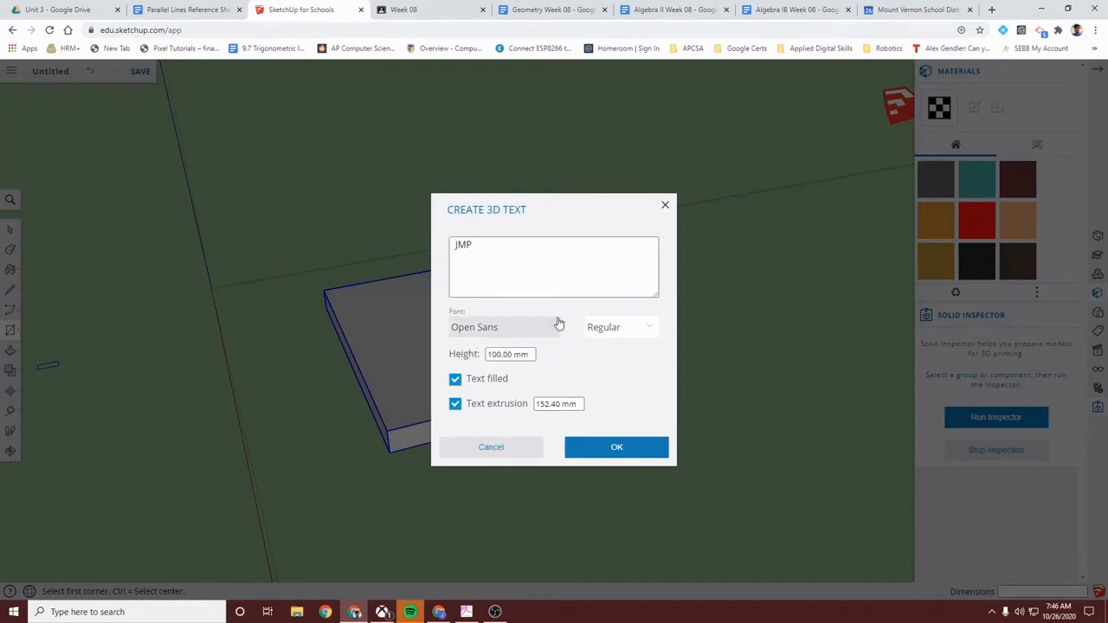
pyautogui.click(601, 327)
pyautogui.click(604, 352)
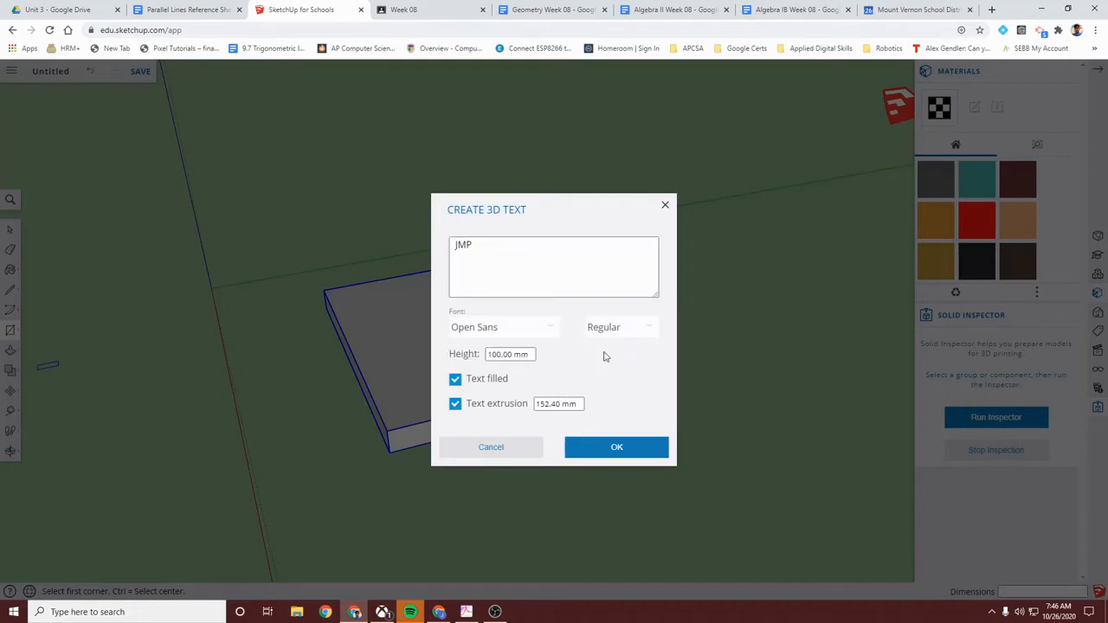
pyautogui.click(520, 327)
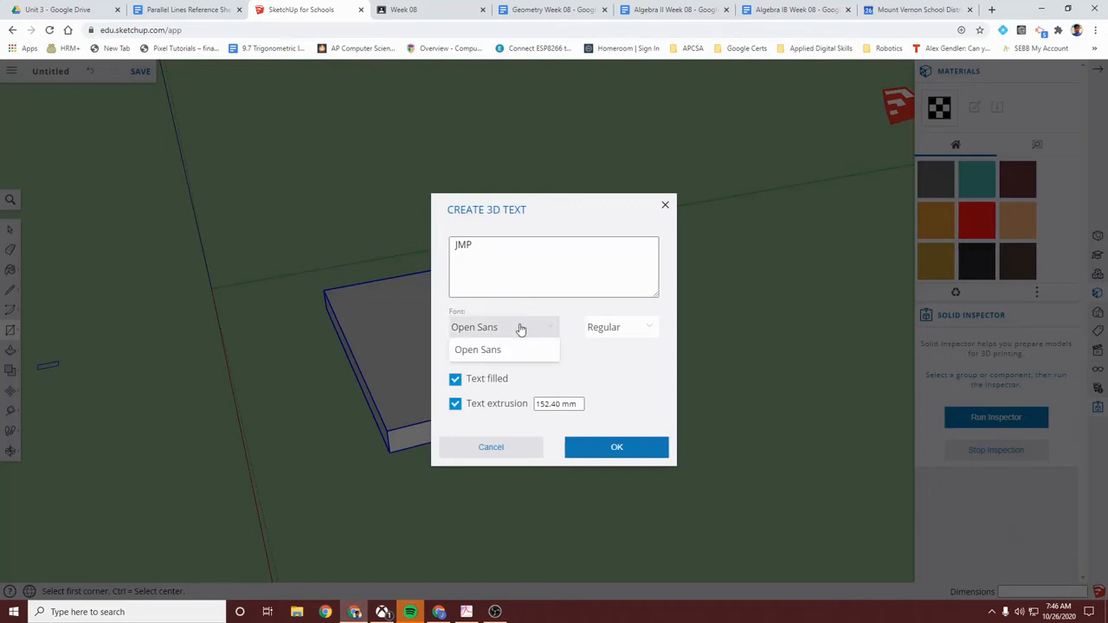
pyautogui.click(520, 350)
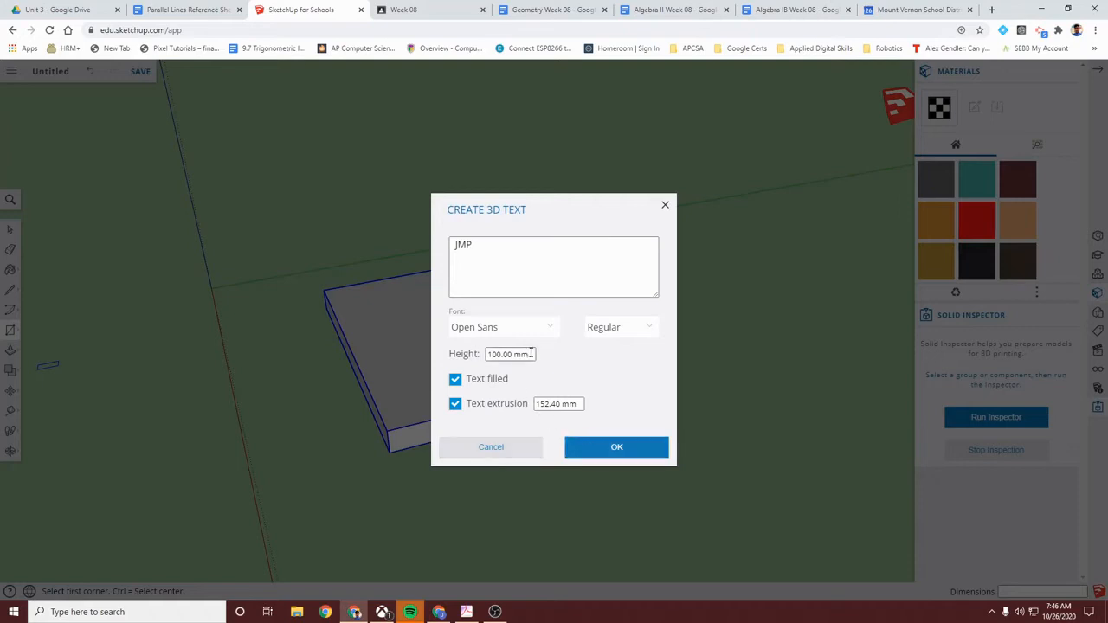
# Step: Set the 3D text height to 500 mm and its extrusion to 100 mm, and create the text
pyautogui.moveTo(528, 354); pyautogui.dragTo(487, 353)
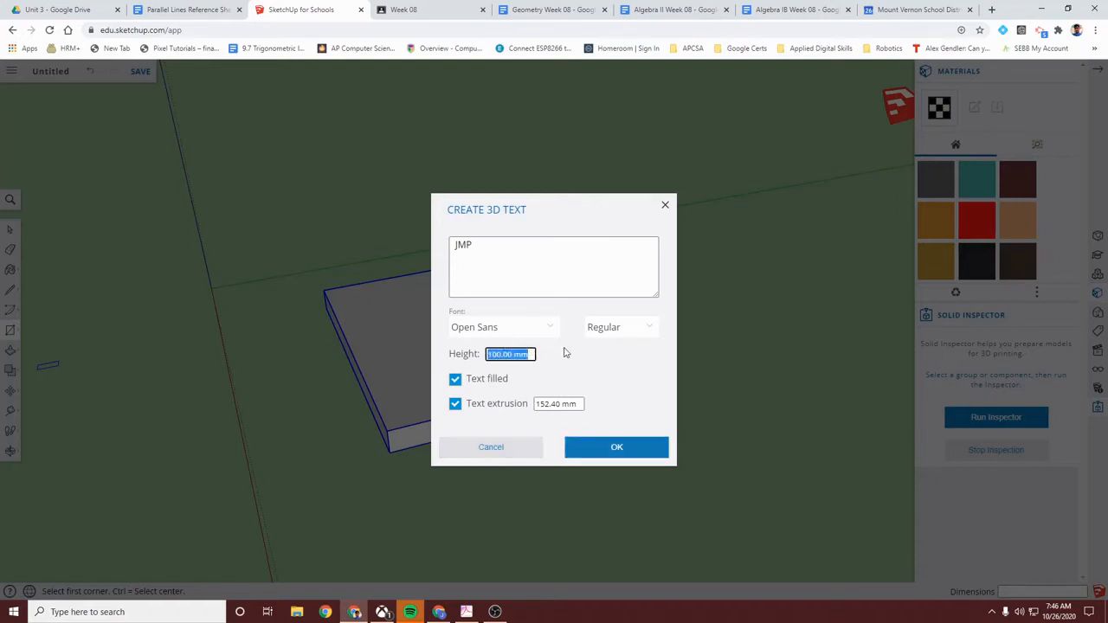
pyautogui.write('50')
pyautogui.write('0.00 mm')
pyautogui.moveTo(578, 405); pyautogui.dragTo(539, 410)
pyautogui.press('BackSpace')
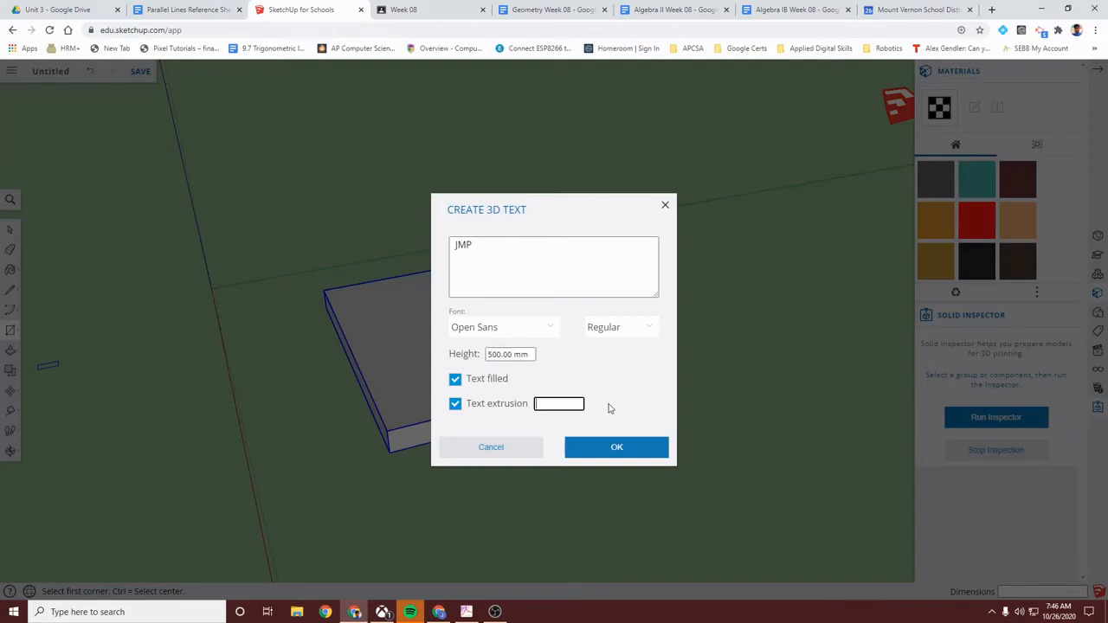
pyautogui.write('100mm')
pyautogui.click(606, 450)
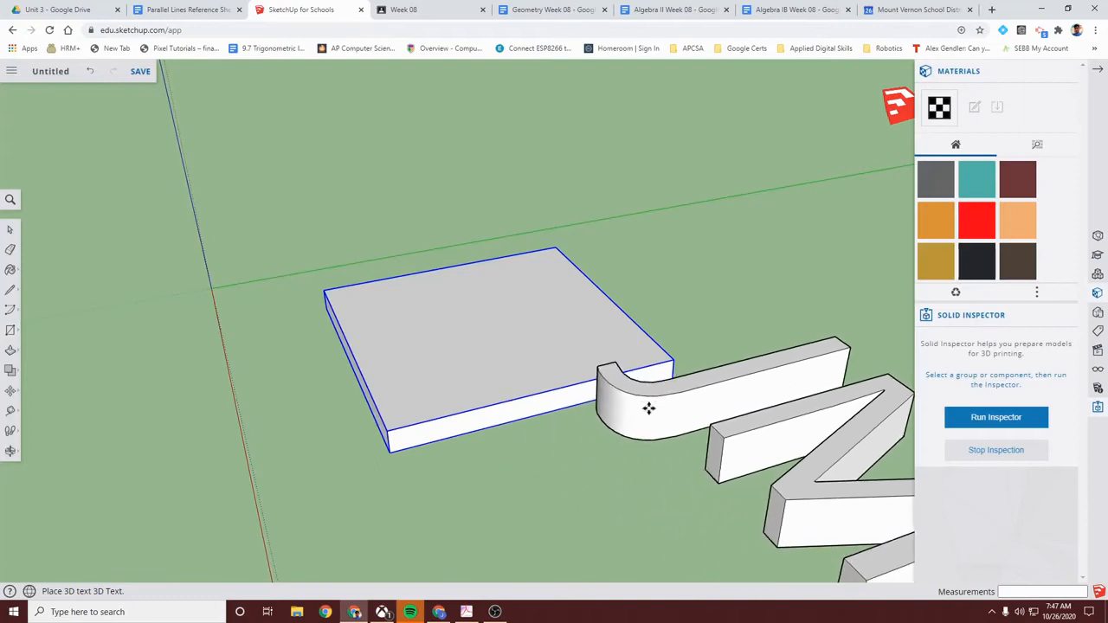
# Step: Place the JMP text on the ground beside the slab and scale it down uniformly to 0.50
pyautogui.click(627, 239)
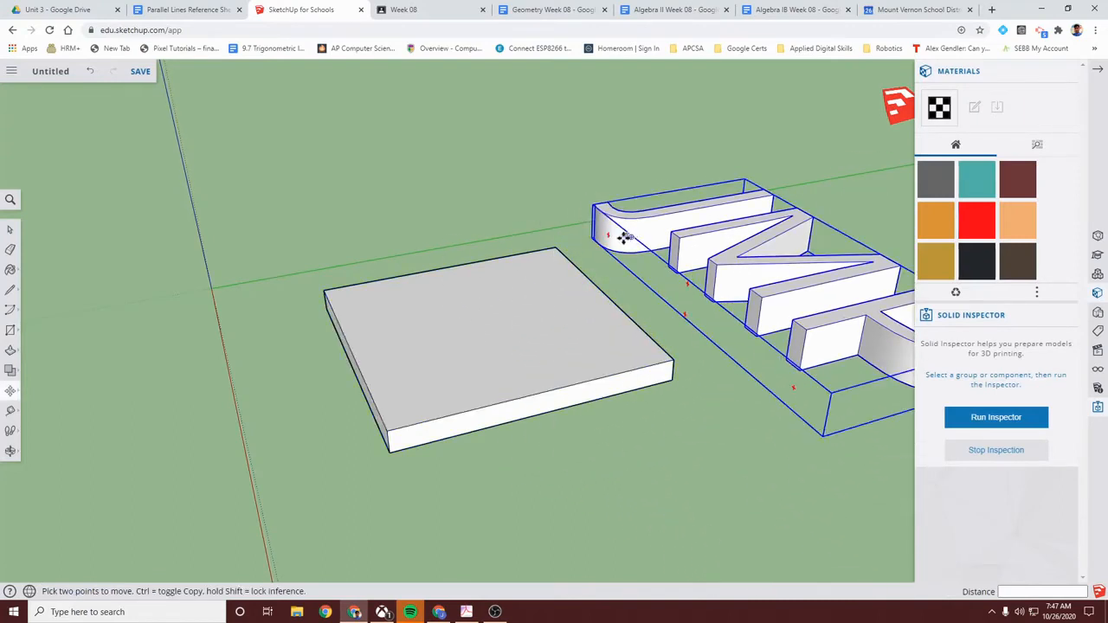
pyautogui.scroll(-3, 612, 246)
pyautogui.moveTo(594, 292); pyautogui.dragTo(727, 365, button='middle')
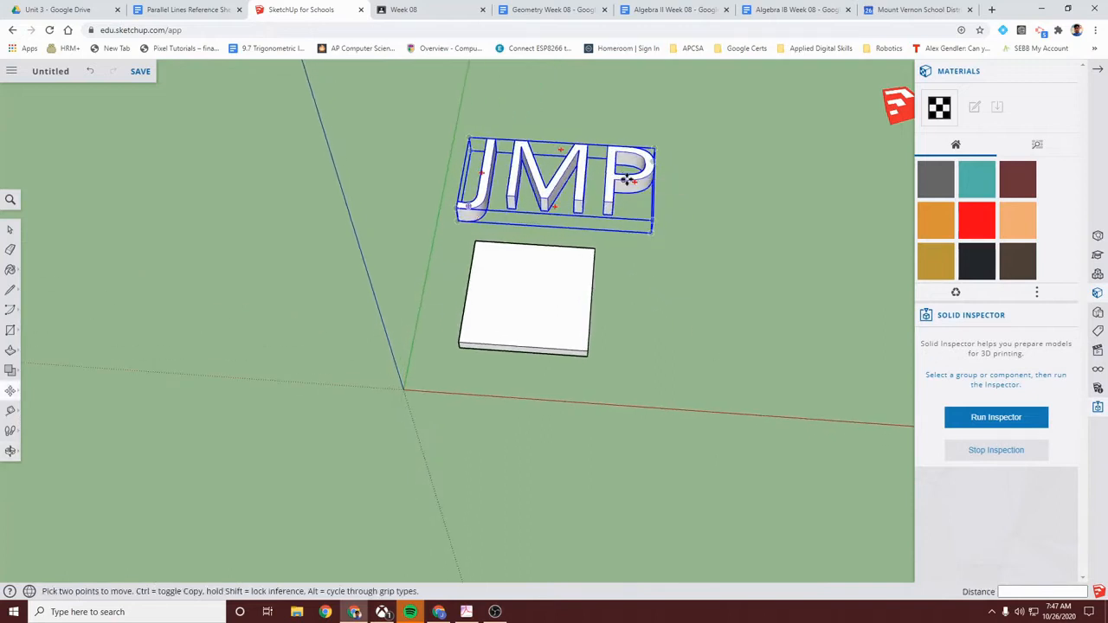
pyautogui.press('s')
pyautogui.moveTo(653, 149); pyautogui.dragTo(559, 182)
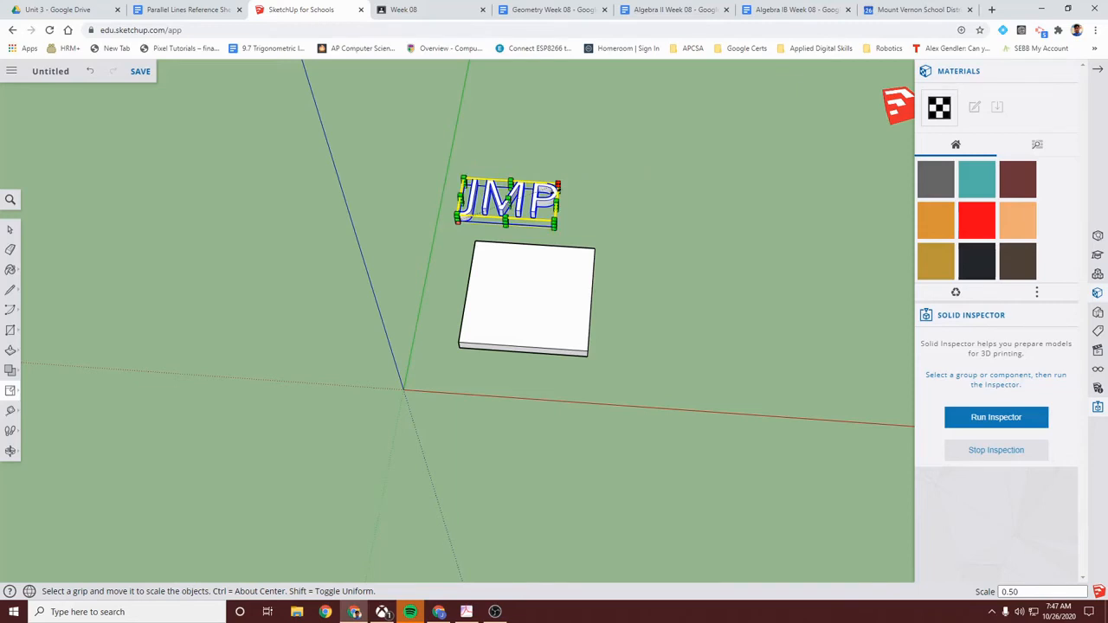
# Step: Move the JMP text onto the slab, roughly centred on its top face
pyautogui.press('m')
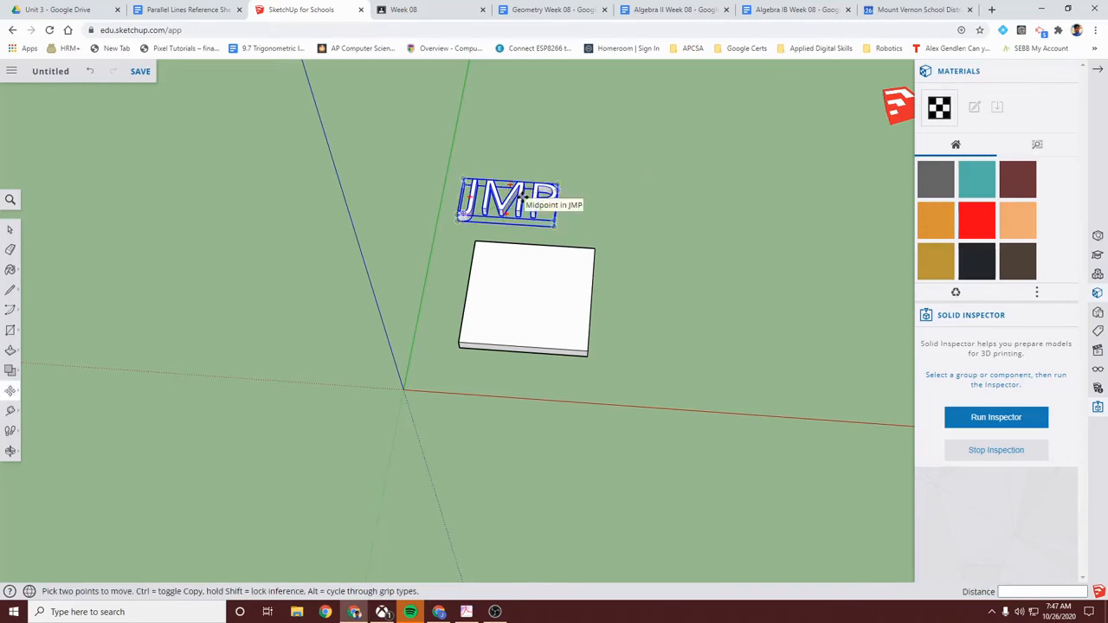
pyautogui.click(523, 198)
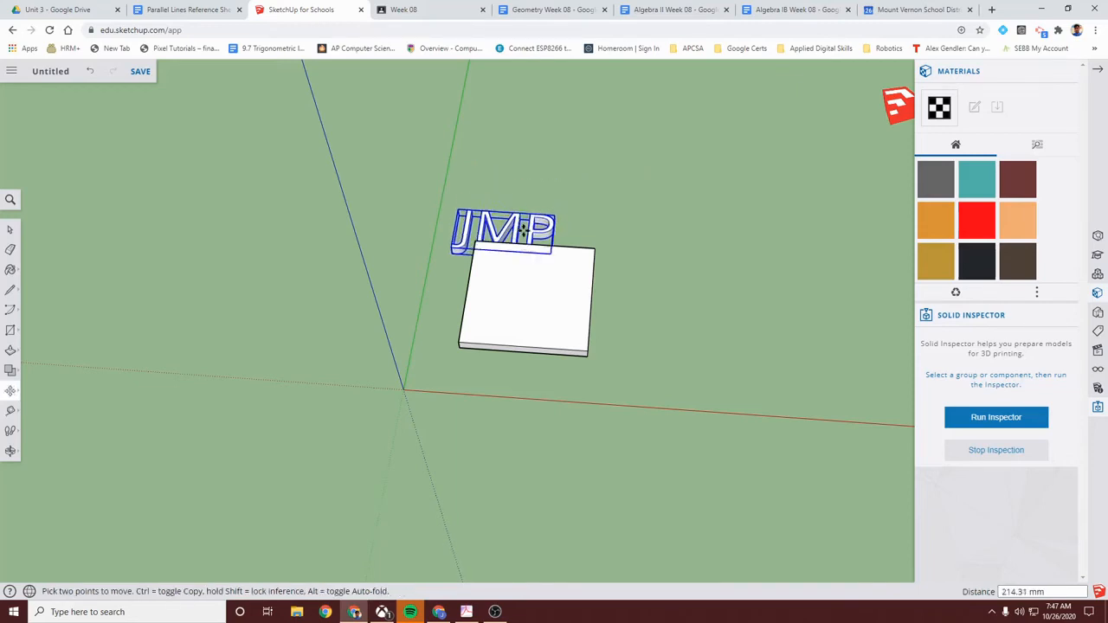
pyautogui.click(541, 292)
pyautogui.scroll(3, 538, 340)
pyautogui.scroll(2, 538, 340)
pyautogui.moveTo(545, 401); pyautogui.dragTo(589, 366, button='middle')
# Step: Raise the JMP text vertically by about 26 mm so the letters are only partly embedded in the slab
pyautogui.press('m')
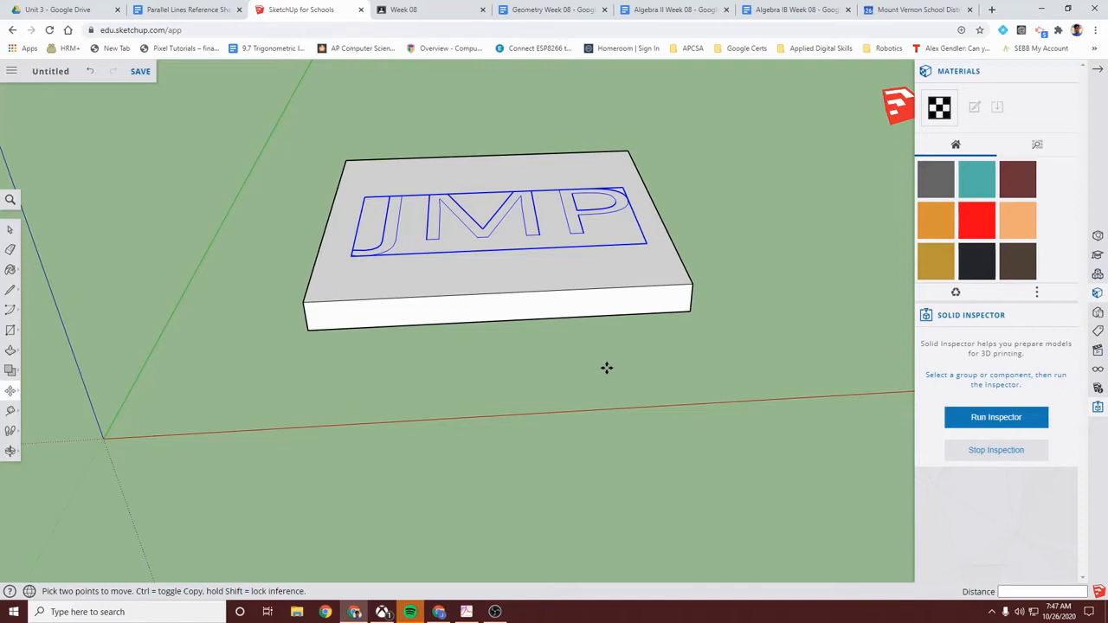
pyautogui.click(502, 217)
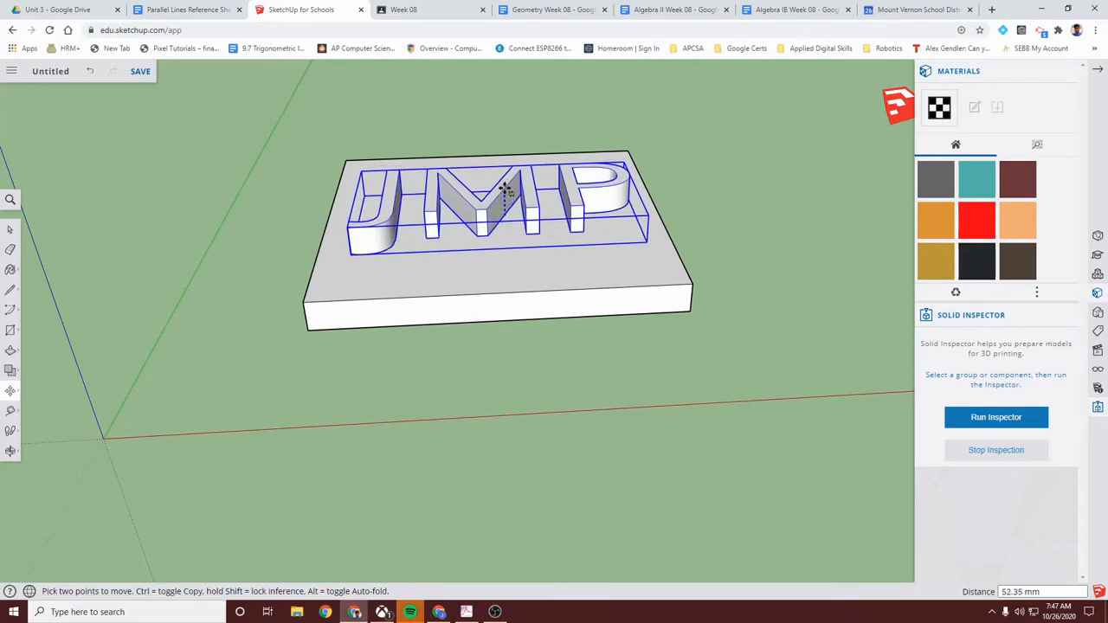
pyautogui.press('Escape')
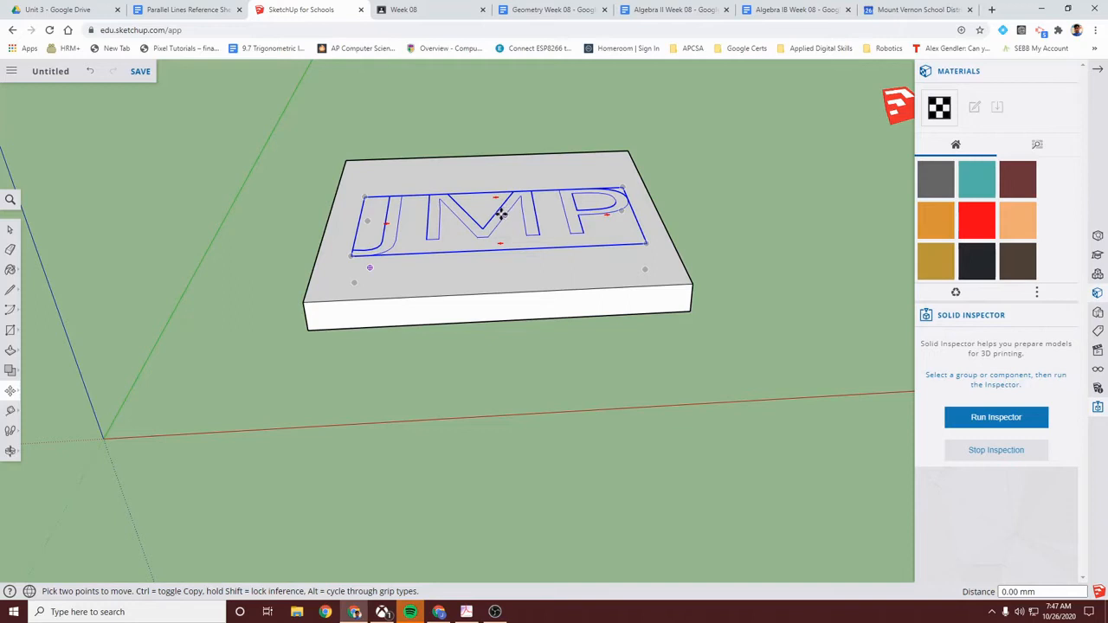
pyautogui.click(501, 208)
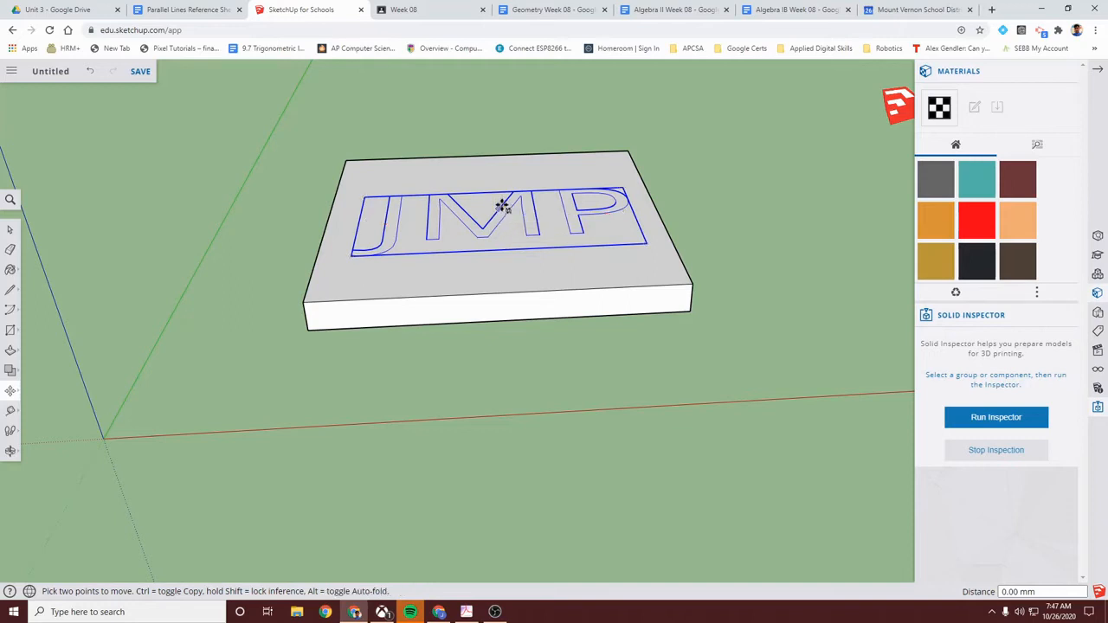
pyautogui.click(502, 194)
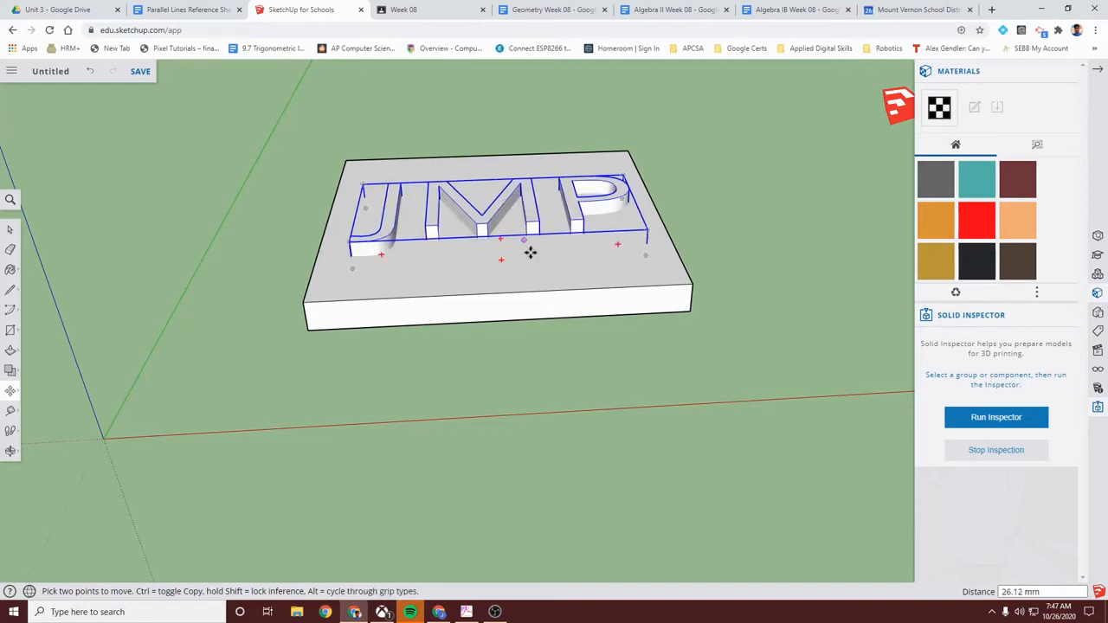
# Step: Union the JMP text with the slab to merge them into a single solid with raised letters
pyautogui.moveTo(336, 339); pyautogui.dragTo(715, 366, button='middle')
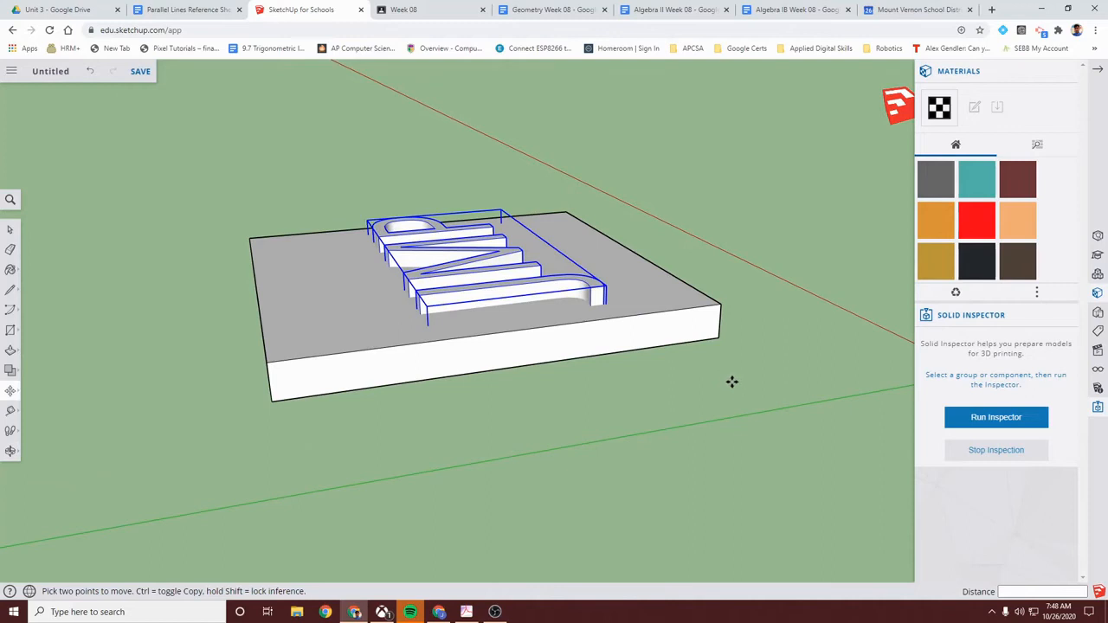
pyautogui.moveTo(747, 406); pyautogui.dragTo(527, 423, button='middle')
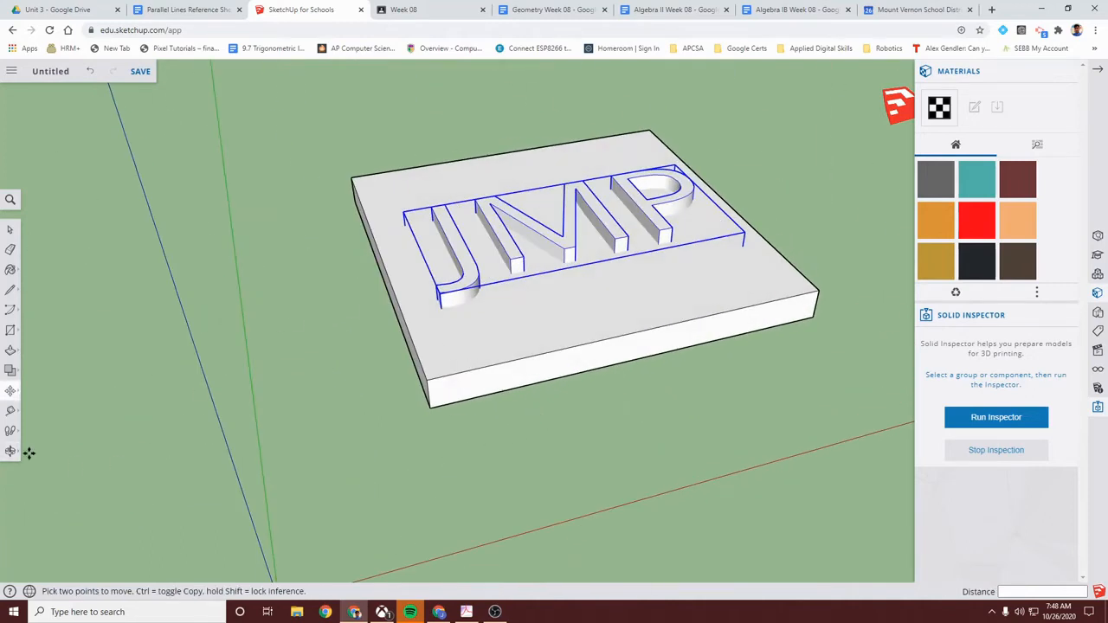
pyautogui.click(10, 372)
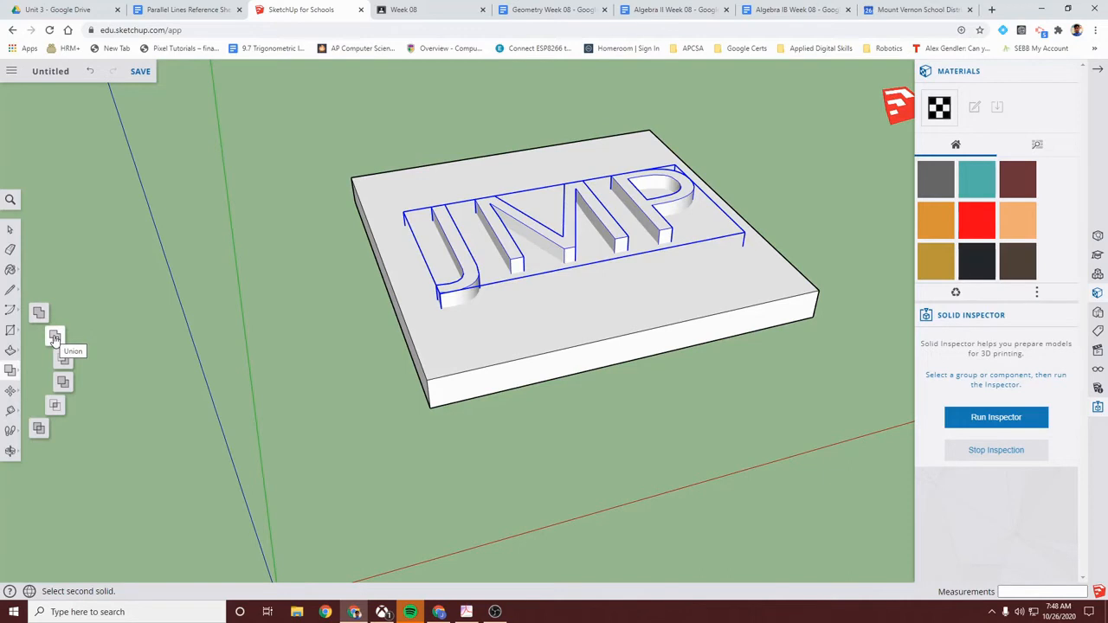
pyautogui.click(54, 338)
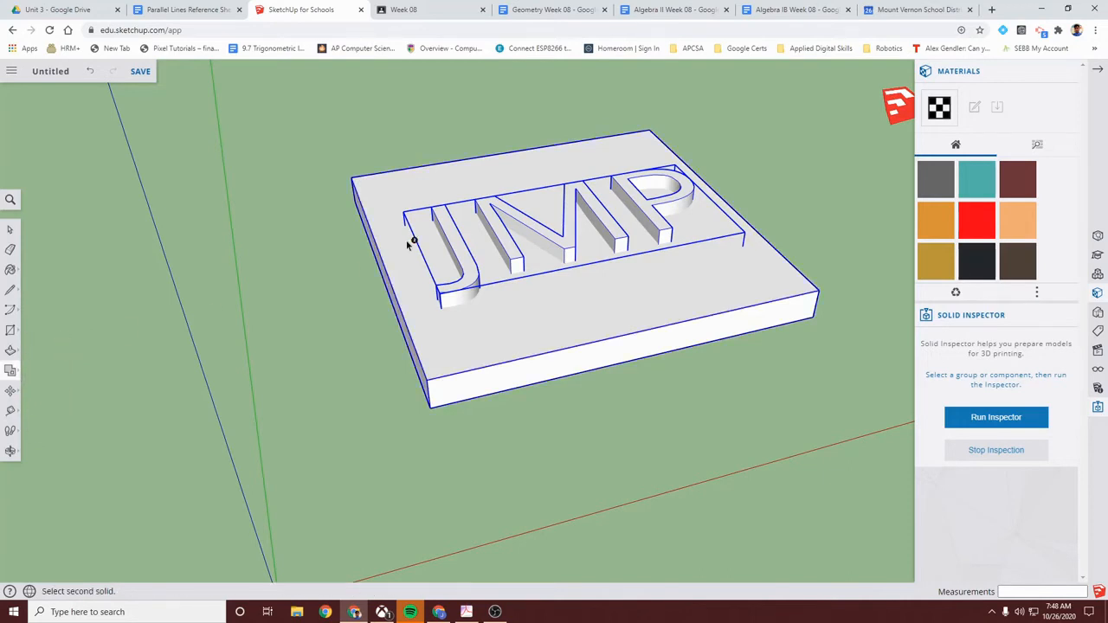
pyautogui.click(452, 346)
pyautogui.moveTo(384, 400); pyautogui.dragTo(779, 401, button='middle')
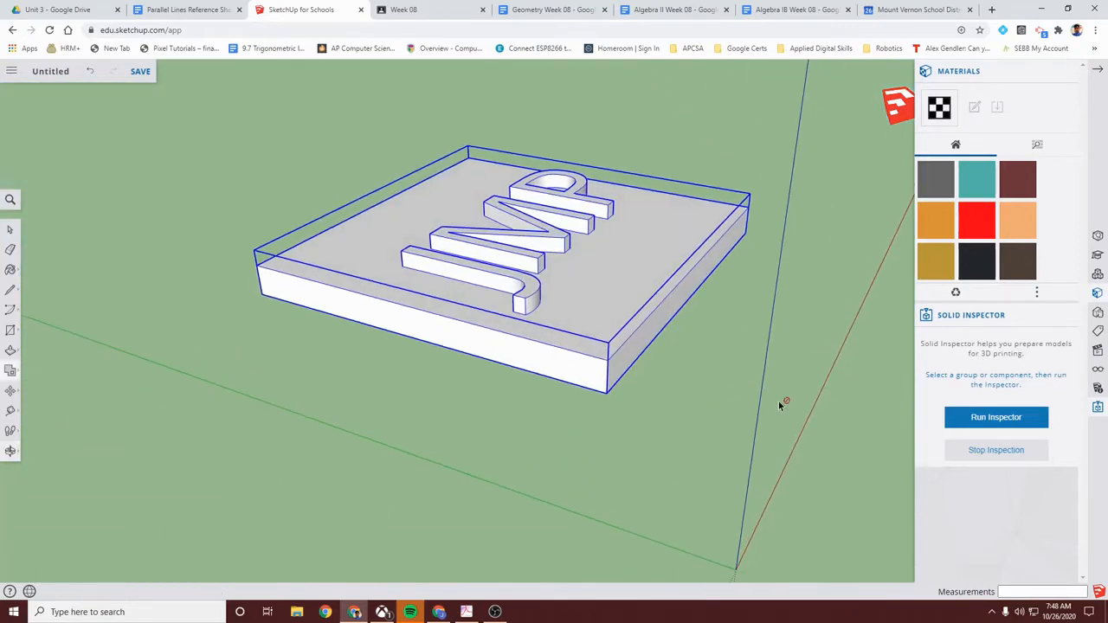
# Step: Run the Solid Inspector on the merged charm and examine the first flagged error up close
pyautogui.click(995, 419)
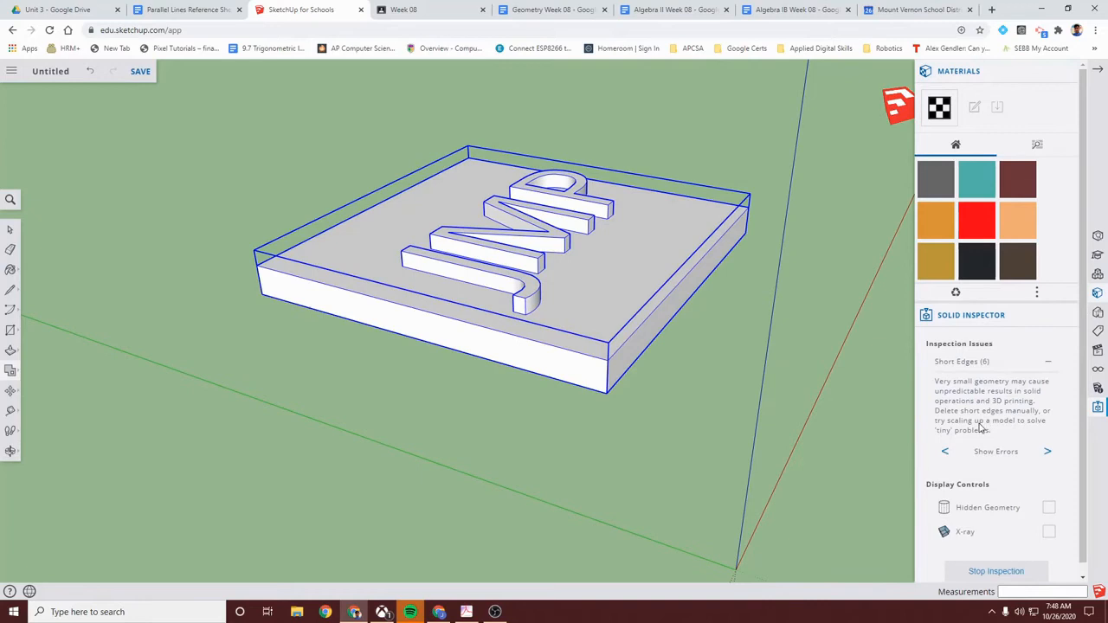
pyautogui.moveTo(865, 457); pyautogui.dragTo(714, 468, button='middle')
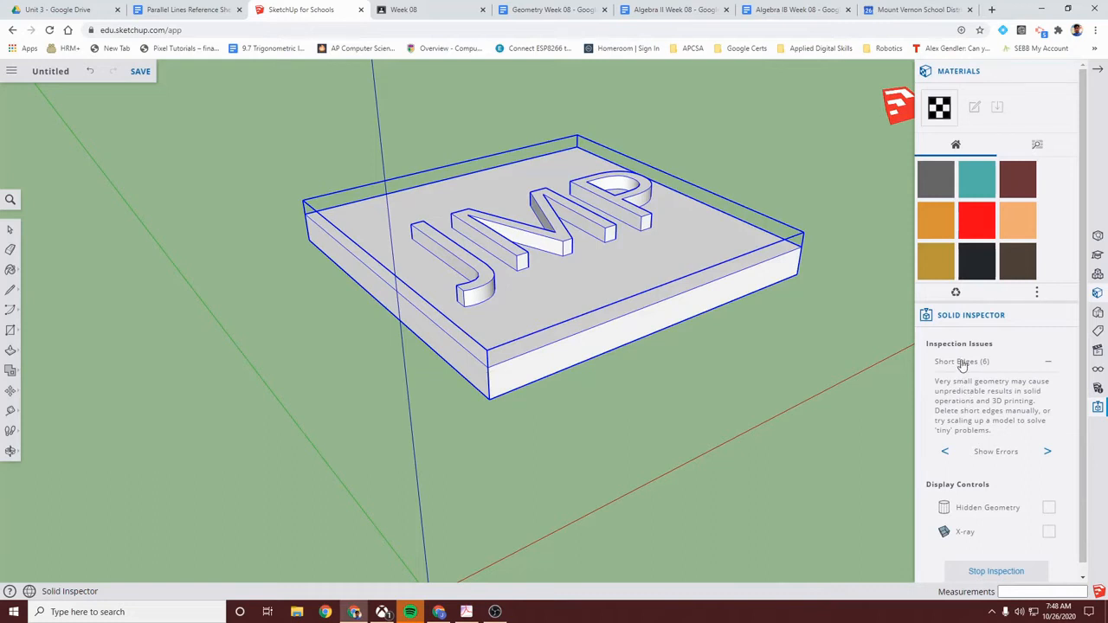
pyautogui.click(1047, 450)
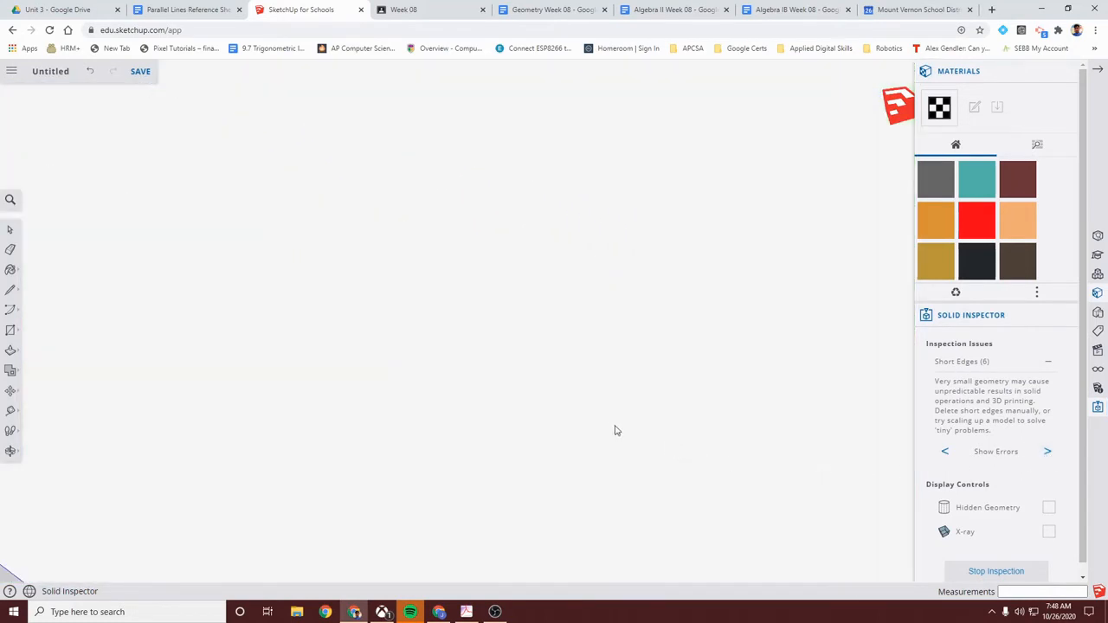
pyautogui.scroll(-8, 613, 428)
pyautogui.moveTo(368, 414); pyautogui.dragTo(779, 389, button='middle')
pyautogui.moveTo(368, 446); pyautogui.dragTo(736, 394, button='middle')
pyautogui.moveTo(347, 481); pyautogui.dragTo(399, 488, button='middle')
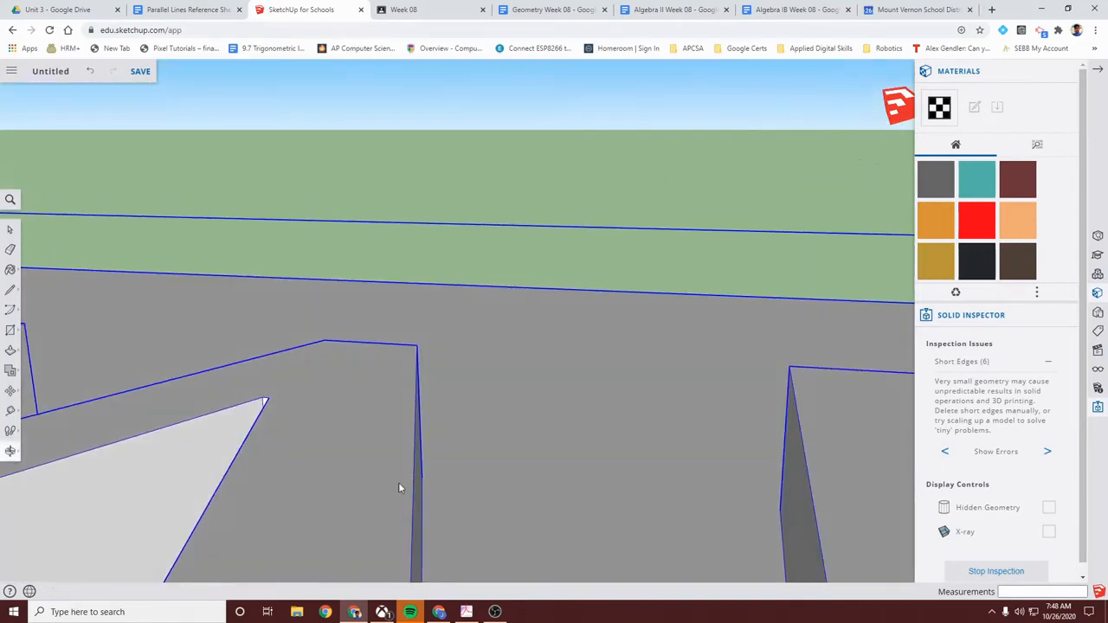
pyautogui.moveTo(361, 519); pyautogui.dragTo(606, 370, button='middle')
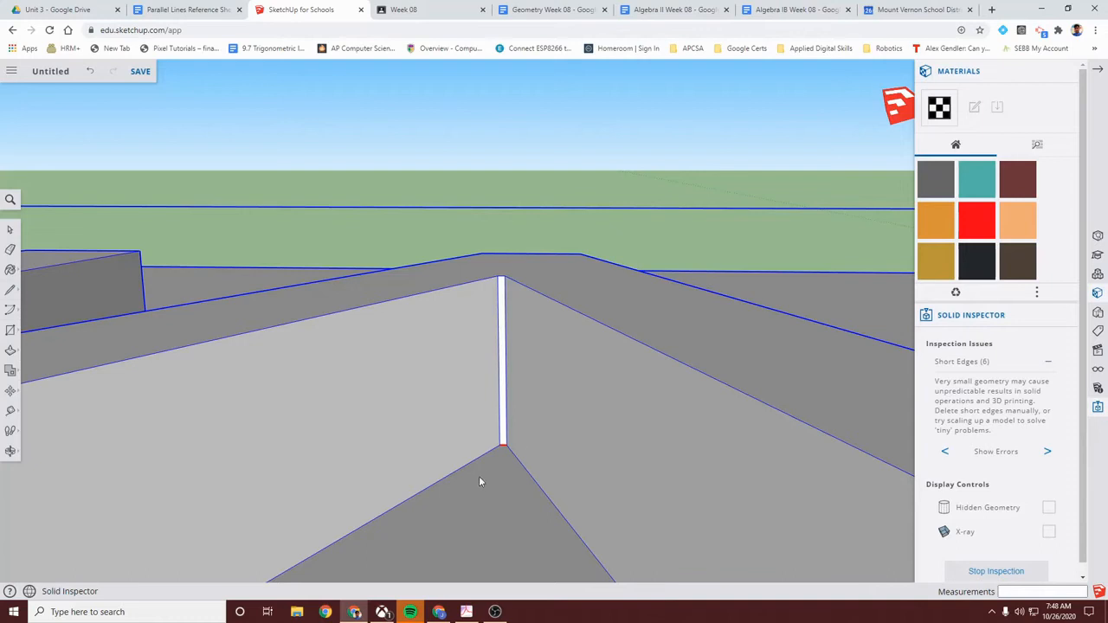
# Step: Examine the raised JMP letters on the merged charm from several angles
pyautogui.scroll(-5, 512, 439)
pyautogui.moveTo(604, 448); pyautogui.dragTo(526, 491, button='middle')
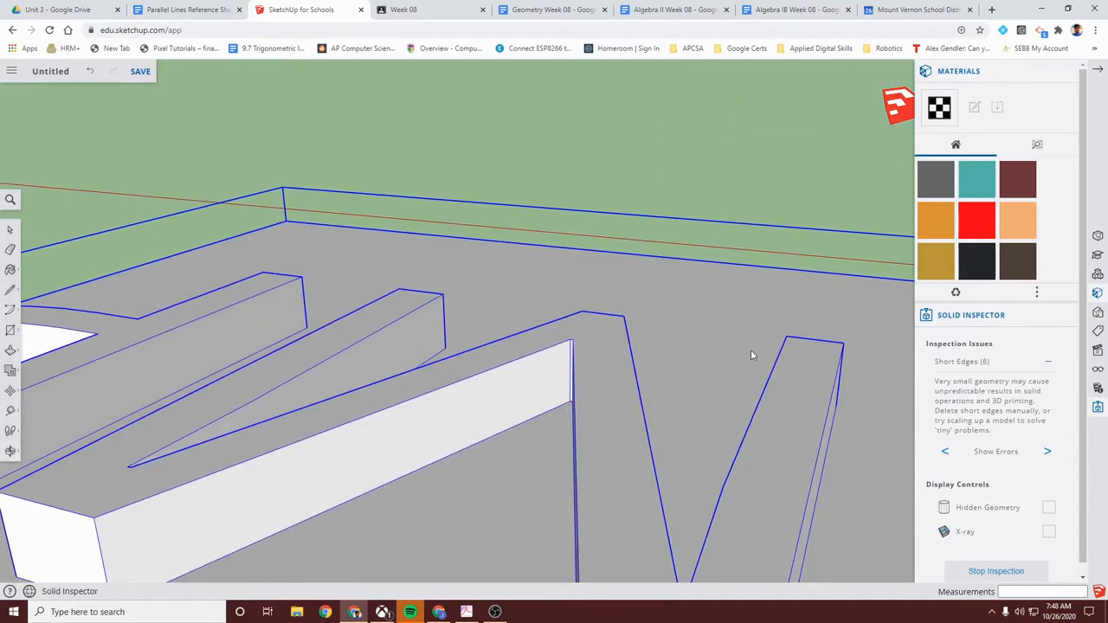
pyautogui.scroll(-3, 751, 354)
pyautogui.moveTo(704, 400); pyautogui.dragTo(499, 395, button='middle')
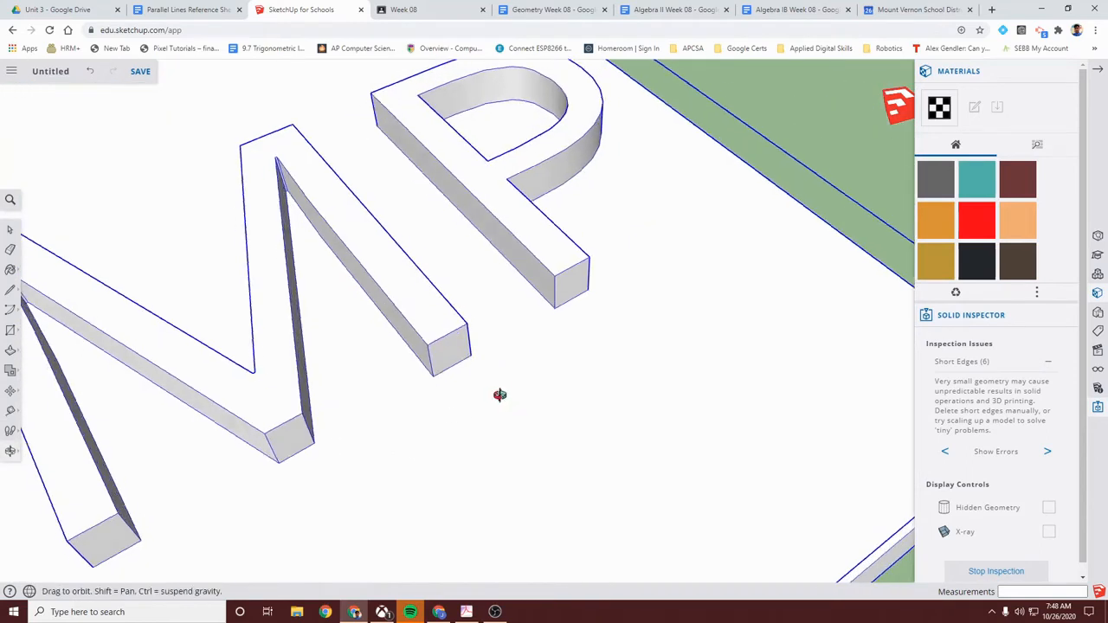
pyautogui.scroll(-6, 415, 401)
pyautogui.moveTo(420, 395); pyautogui.dragTo(441, 347, button='middle')
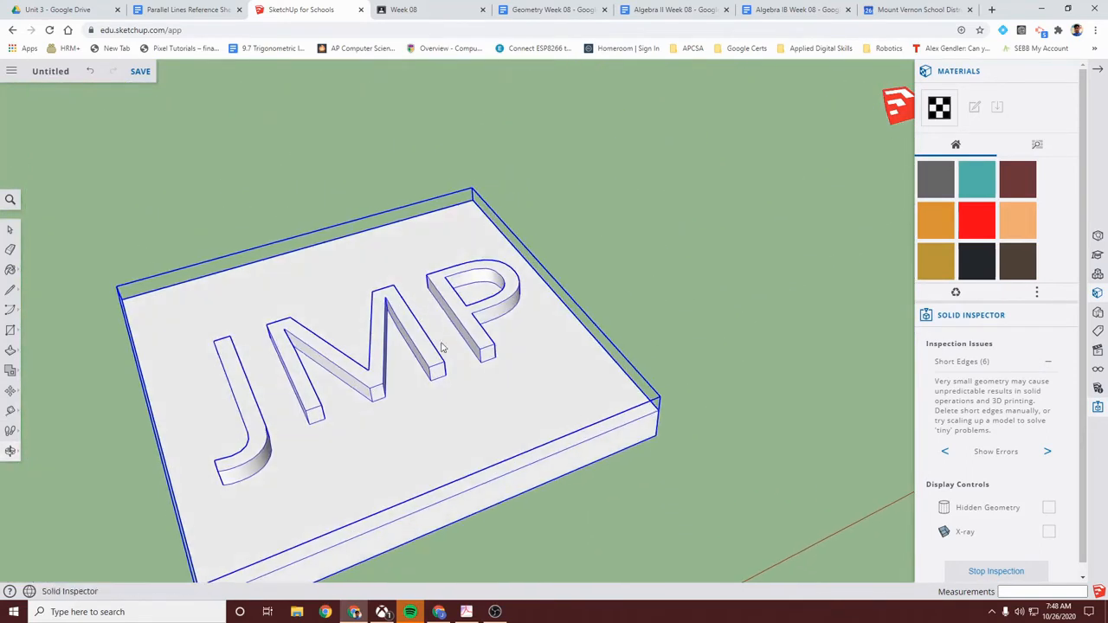
pyautogui.scroll(2, 423, 435)
pyautogui.moveTo(423, 413); pyautogui.dragTo(570, 298, button='middle')
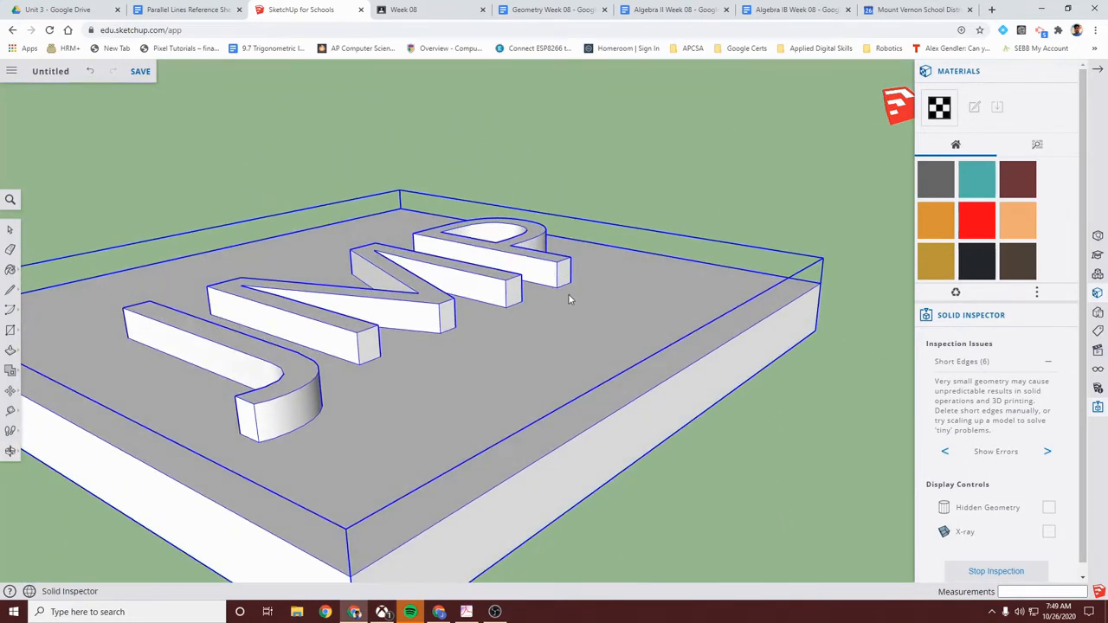
# Step: Undo the union and subtract the JMP text from the slab to engrave the letters in its top face
pyautogui.press('Escape')
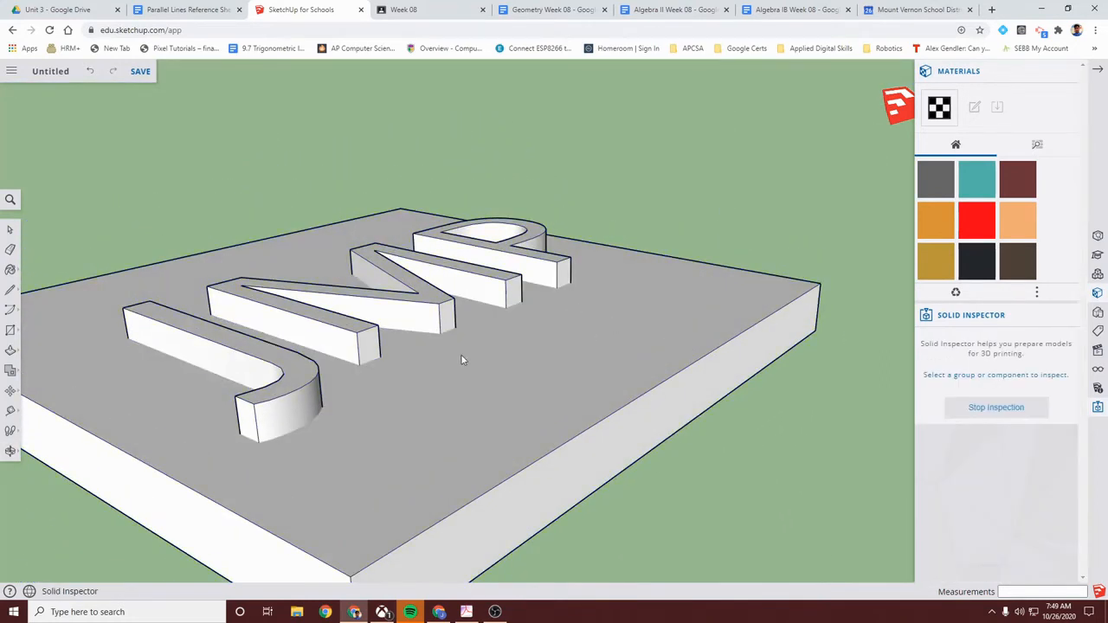
pyautogui.click(431, 322)
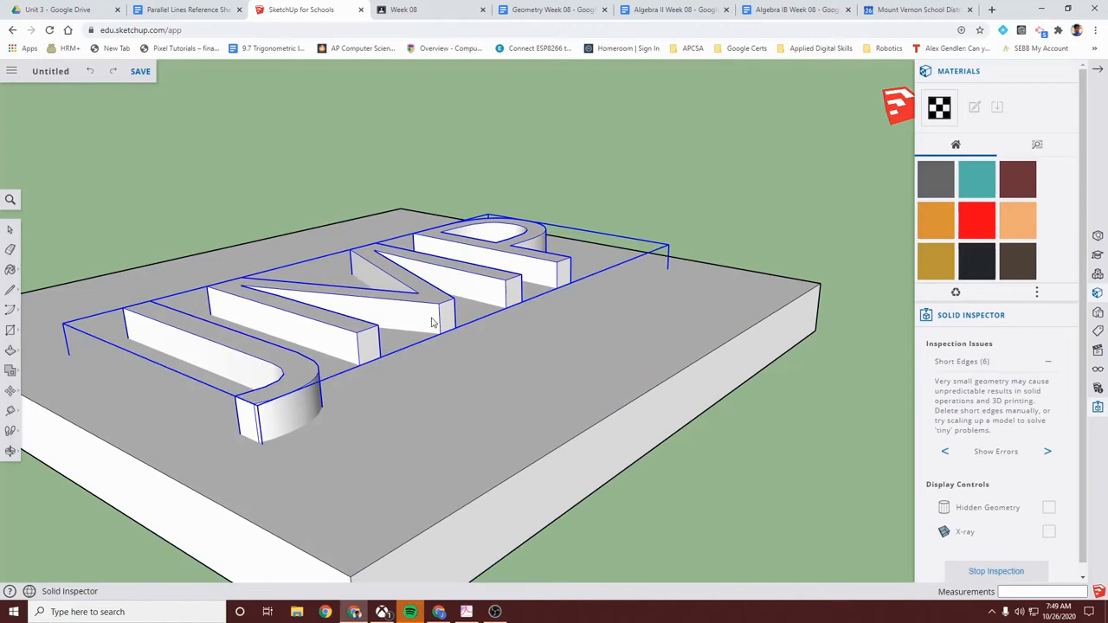
pyautogui.click(10, 371)
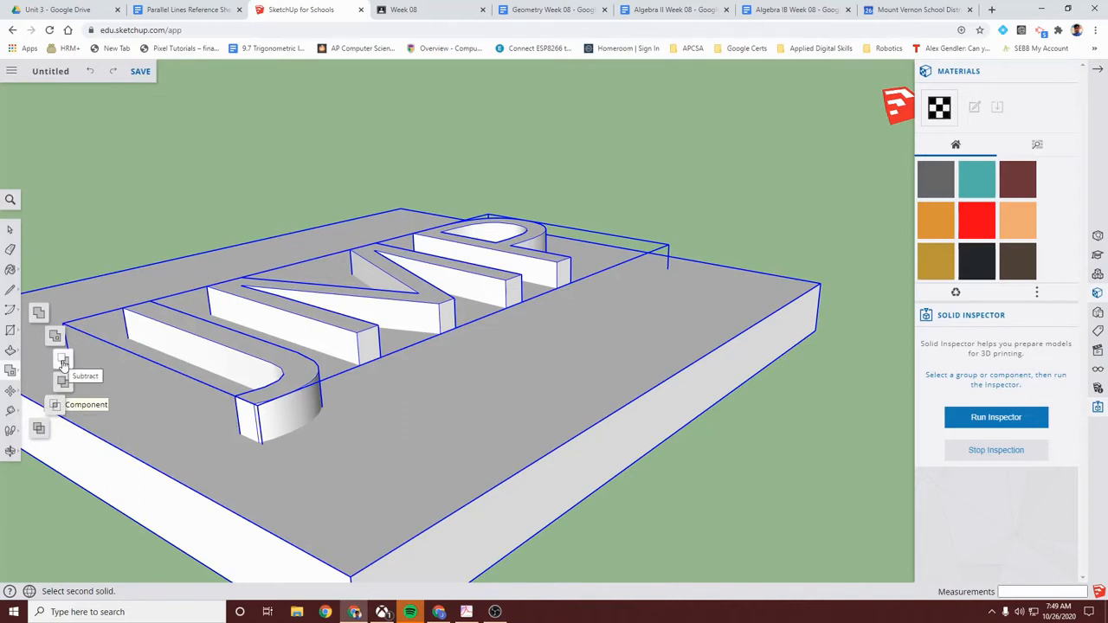
pyautogui.click(64, 361)
pyautogui.moveTo(321, 359); pyautogui.dragTo(324, 521, button='middle')
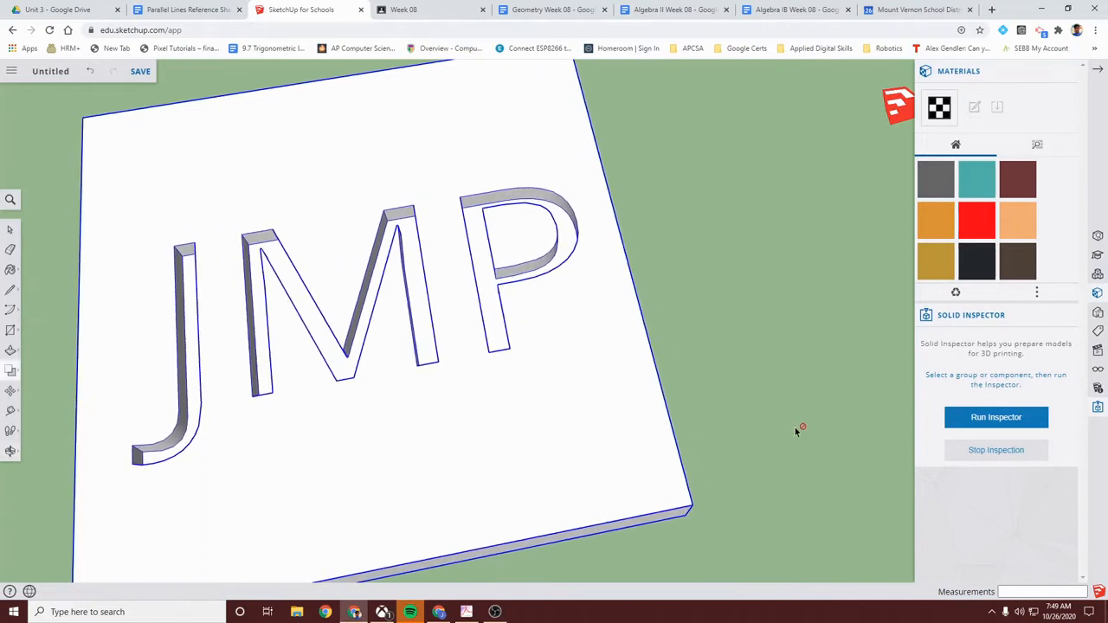
# Step: Run the Solid Inspector on the engraved charm and step through the flagged errors in the letters
pyautogui.click(996, 420)
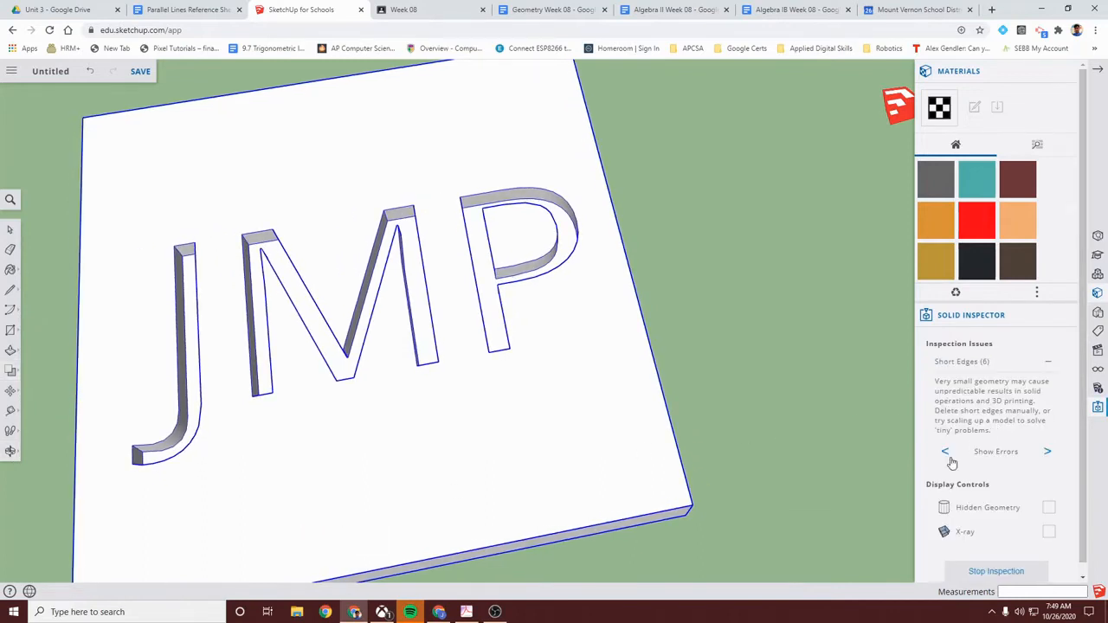
pyautogui.click(1047, 452)
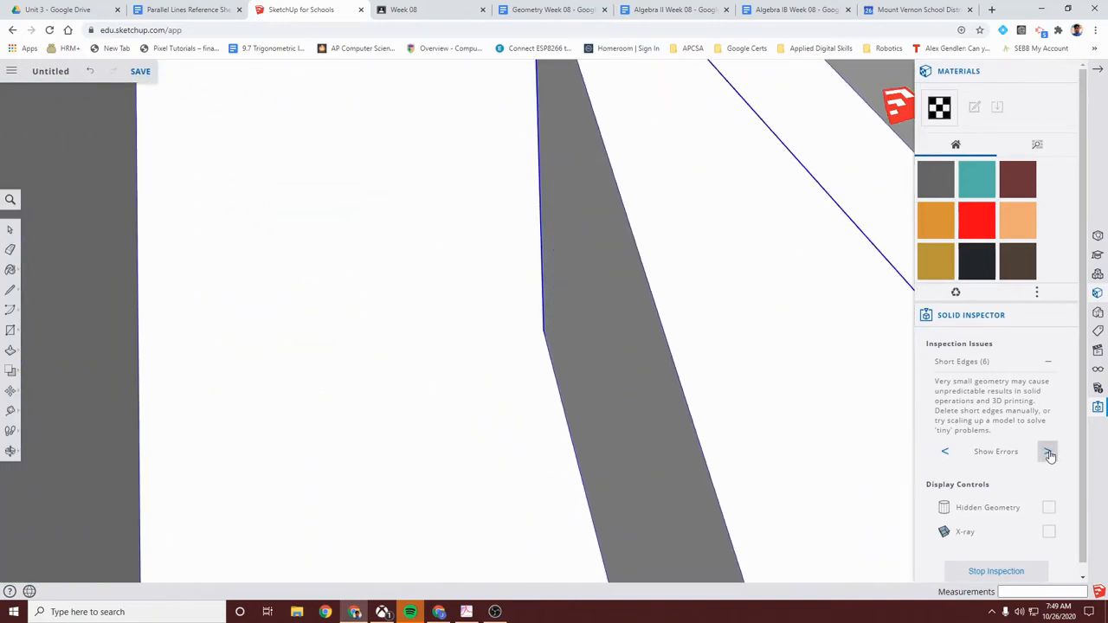
pyautogui.click(1047, 451)
pyautogui.click(1049, 455)
pyautogui.click(753, 478)
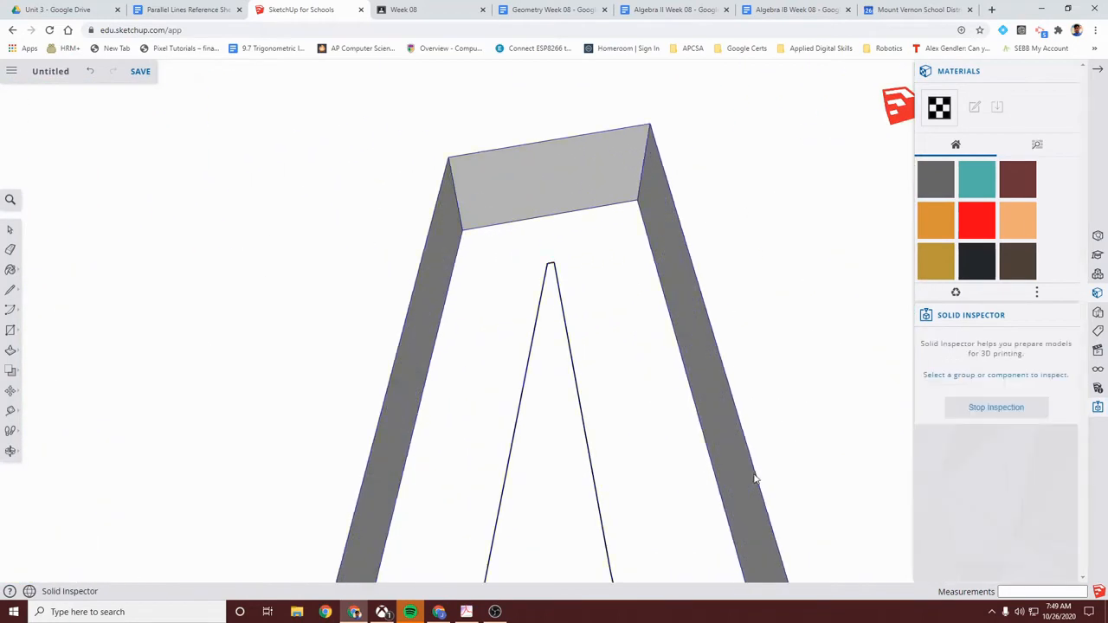
pyautogui.scroll(-5, 571, 398)
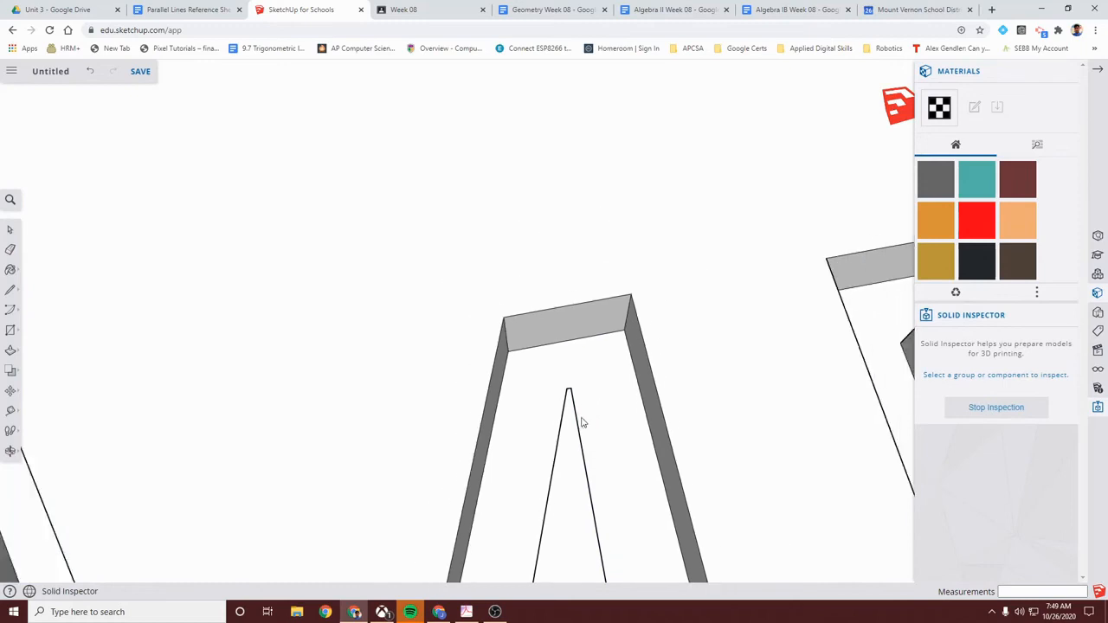
# Step: Inspect the engraved charm again with the Solid Inspector and view the whole slab from several angles
pyautogui.scroll(-10, 582, 422)
pyautogui.moveTo(699, 508); pyautogui.dragTo(643, 379, button='middle')
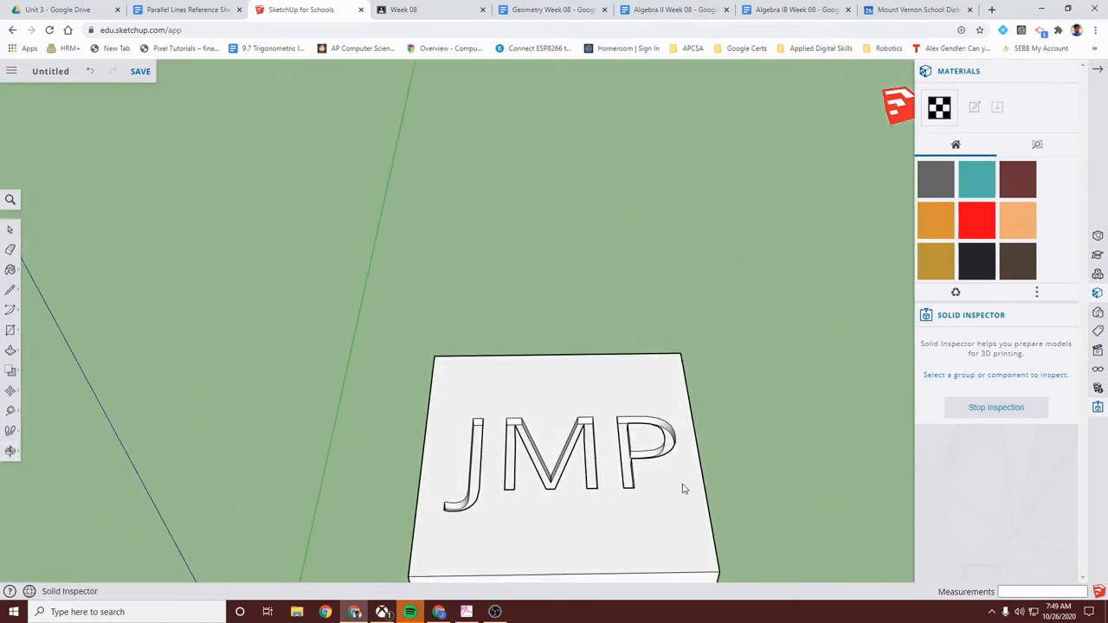
pyautogui.scroll(-2, 730, 504)
pyautogui.moveTo(735, 489); pyautogui.dragTo(727, 378, button='middle')
pyautogui.moveTo(520, 440); pyautogui.dragTo(566, 513, button='middle')
pyautogui.click(439, 433)
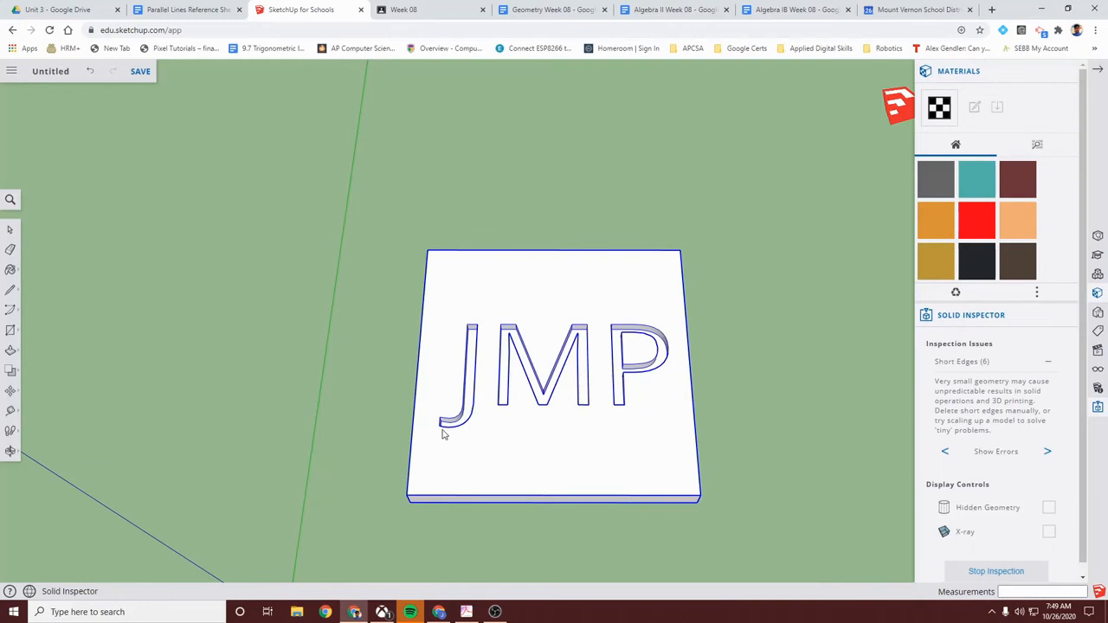
pyautogui.scroll(2, 513, 445)
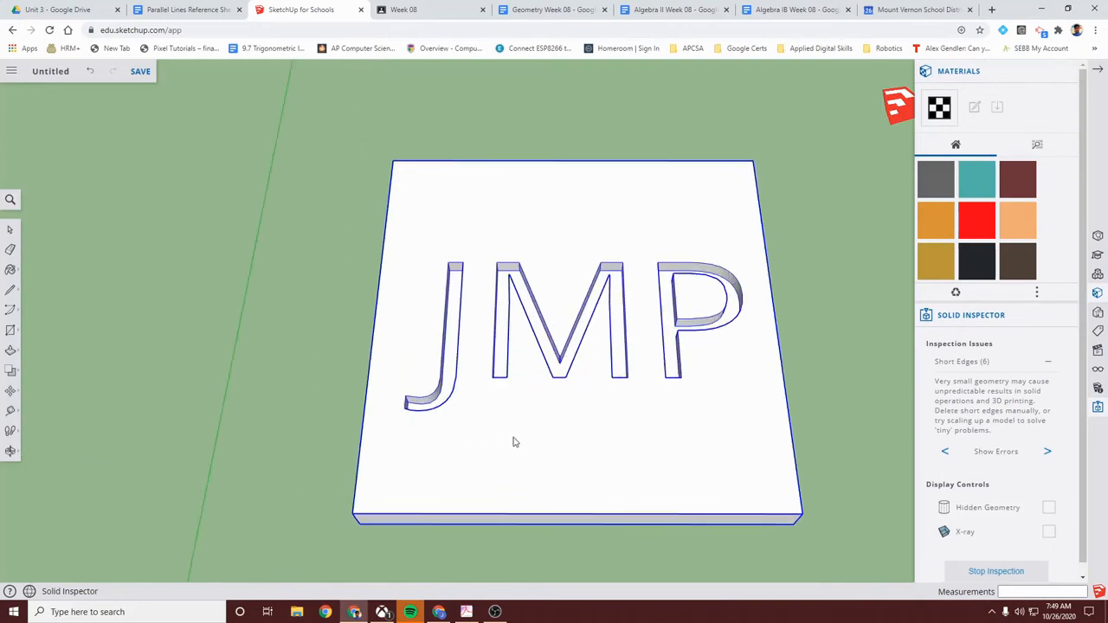
pyautogui.moveTo(293, 457); pyautogui.dragTo(362, 415, button='middle')
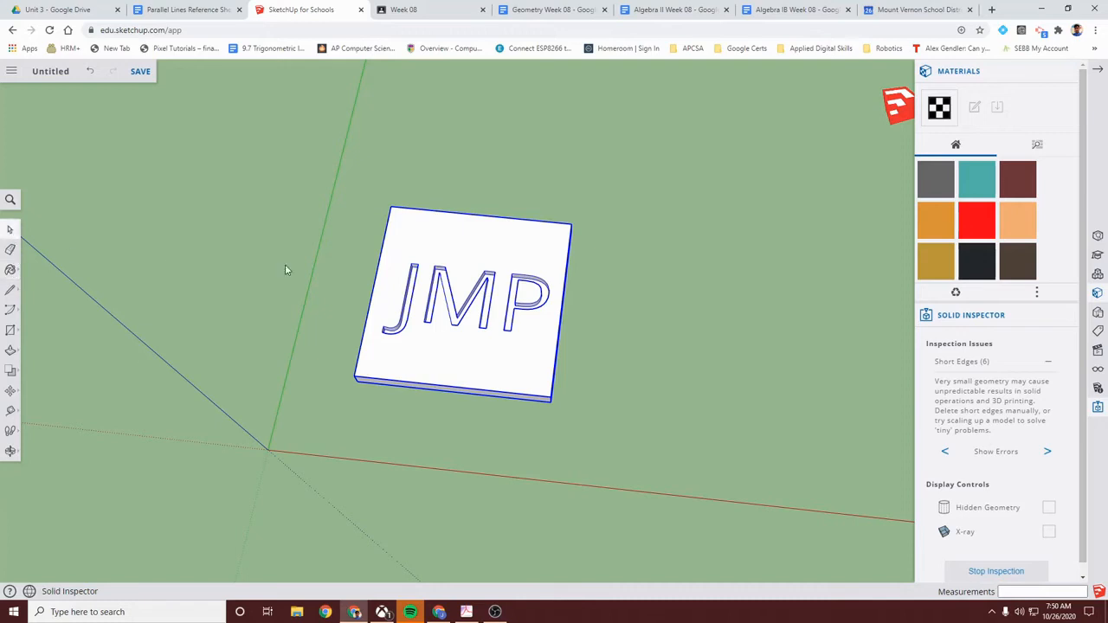
pyautogui.click(576, 262)
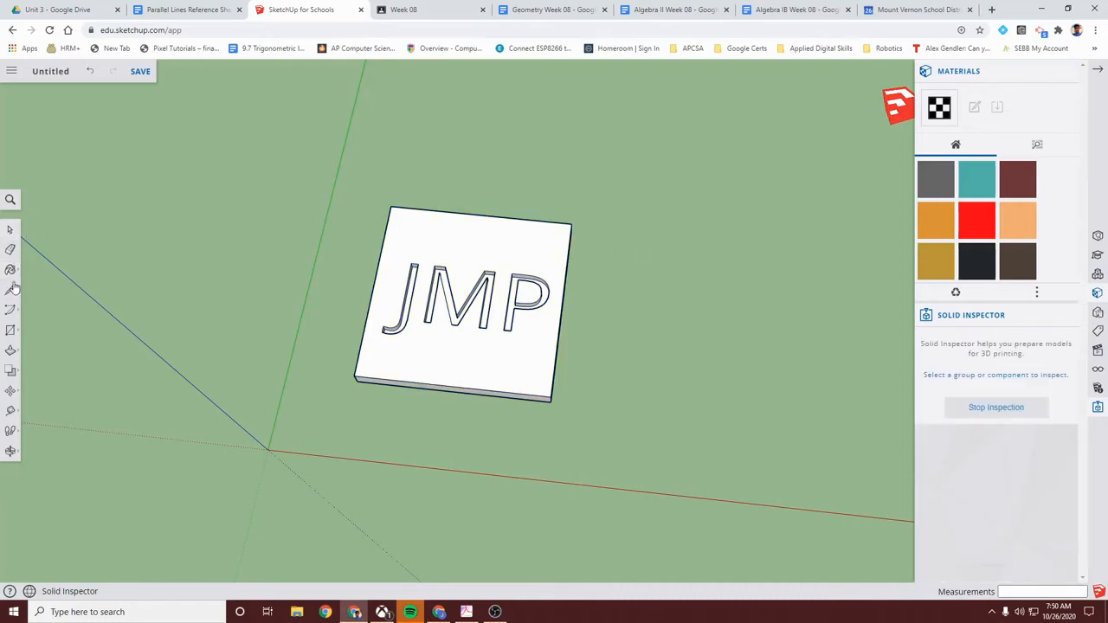
# Step: Draw a circle about 50 mm in radius on the ground beside the slab and extrude it into a tall cylinder
pyautogui.click(12, 332)
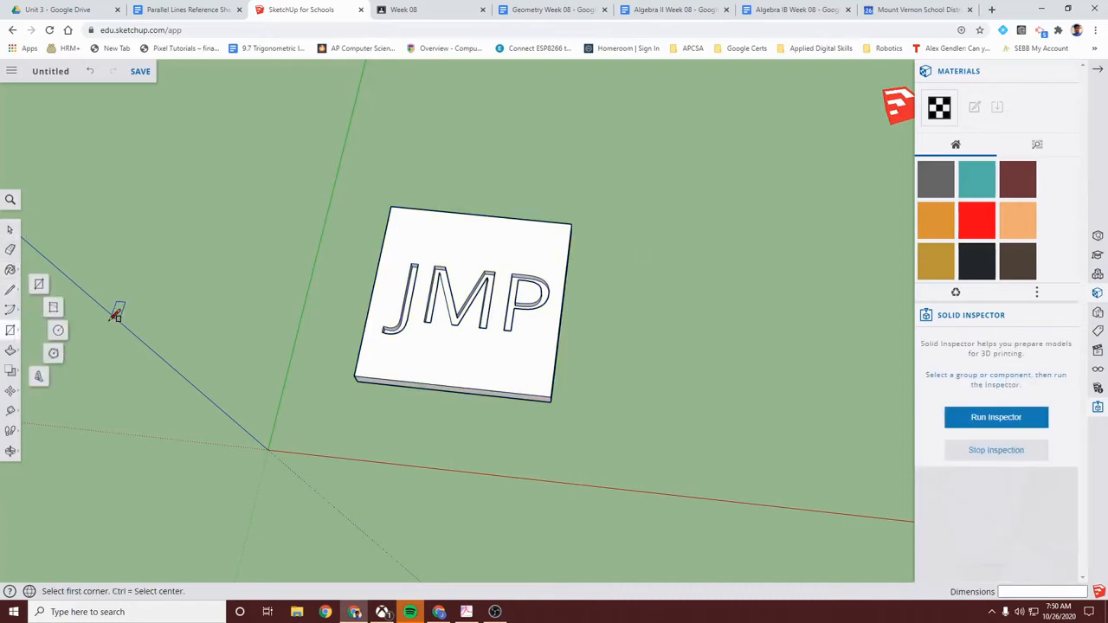
pyautogui.click(57, 331)
pyautogui.click(694, 374)
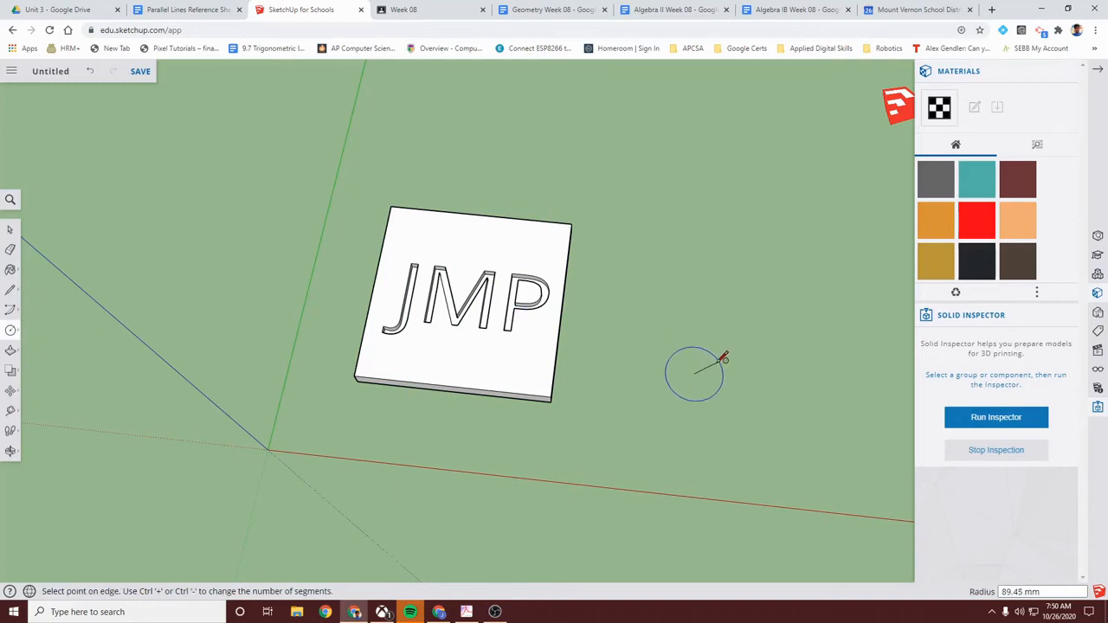
pyautogui.click(710, 361)
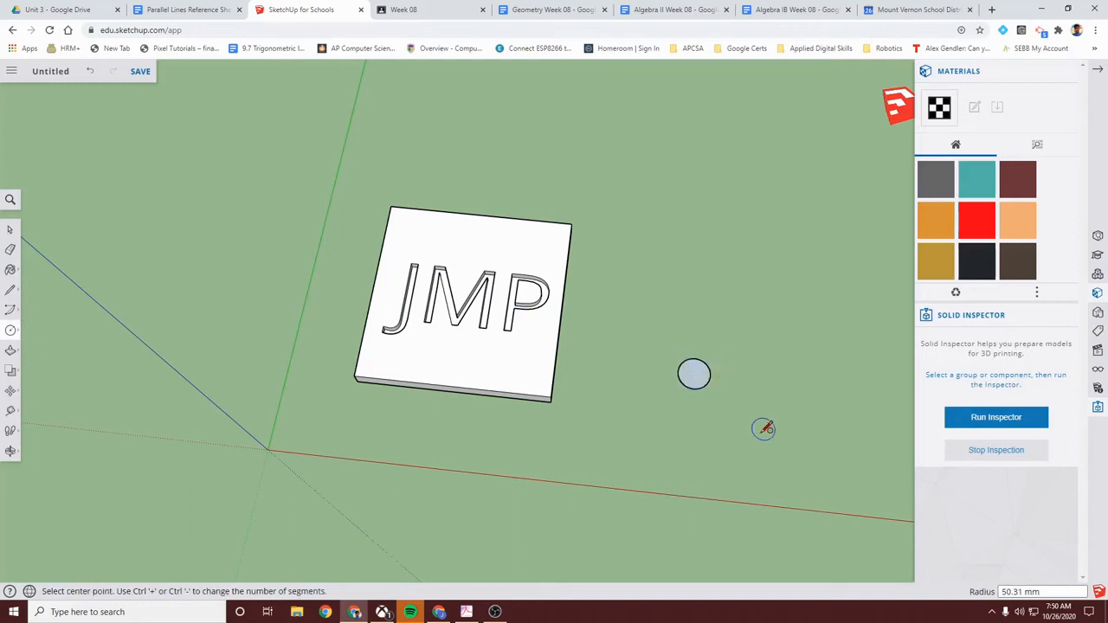
pyautogui.press('p')
pyautogui.moveTo(694, 374); pyautogui.dragTo(736, 295)
pyautogui.moveTo(629, 375); pyautogui.dragTo(722, 302, button='middle')
# Step: Turn the whole cylinder into a component named Puncher
pyautogui.press('space')
pyautogui.tripleClick(692, 294)
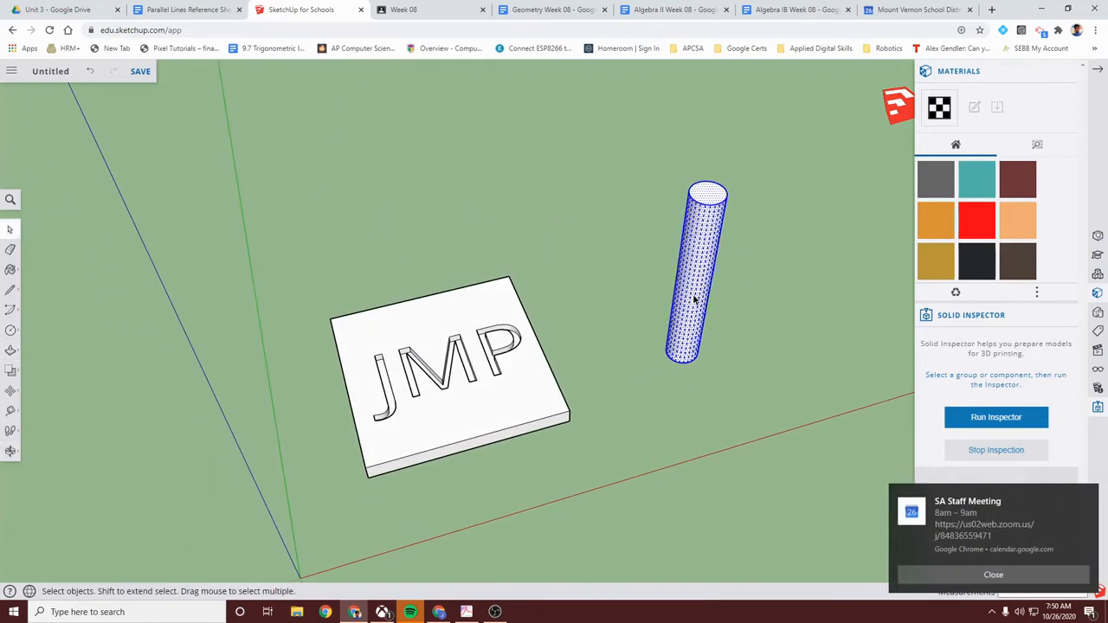
pyautogui.rightClick(693, 297)
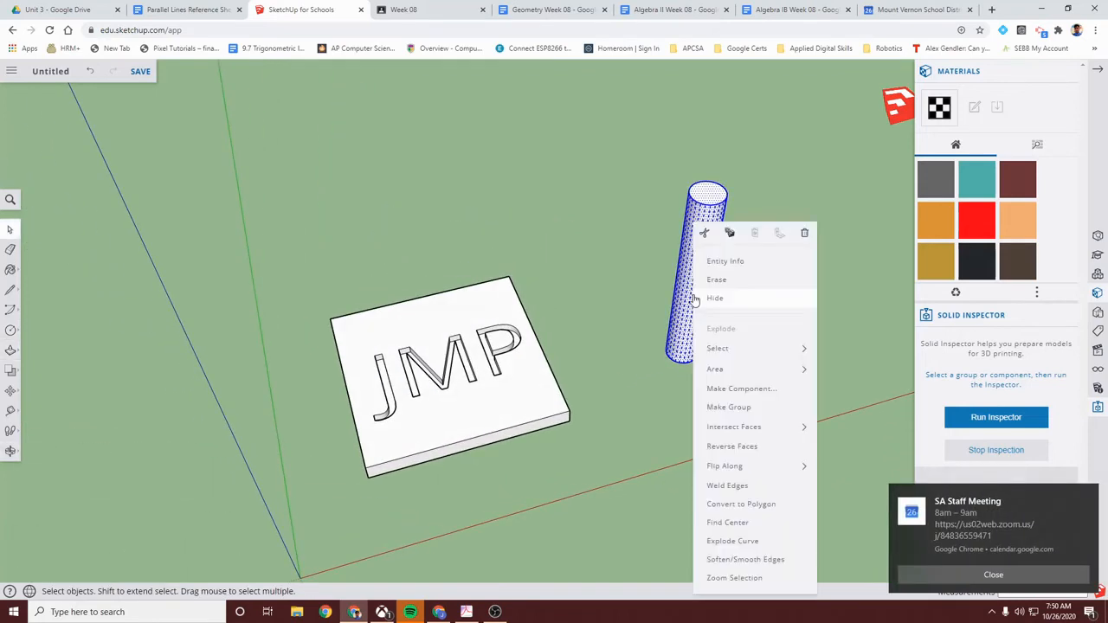
pyautogui.click(965, 578)
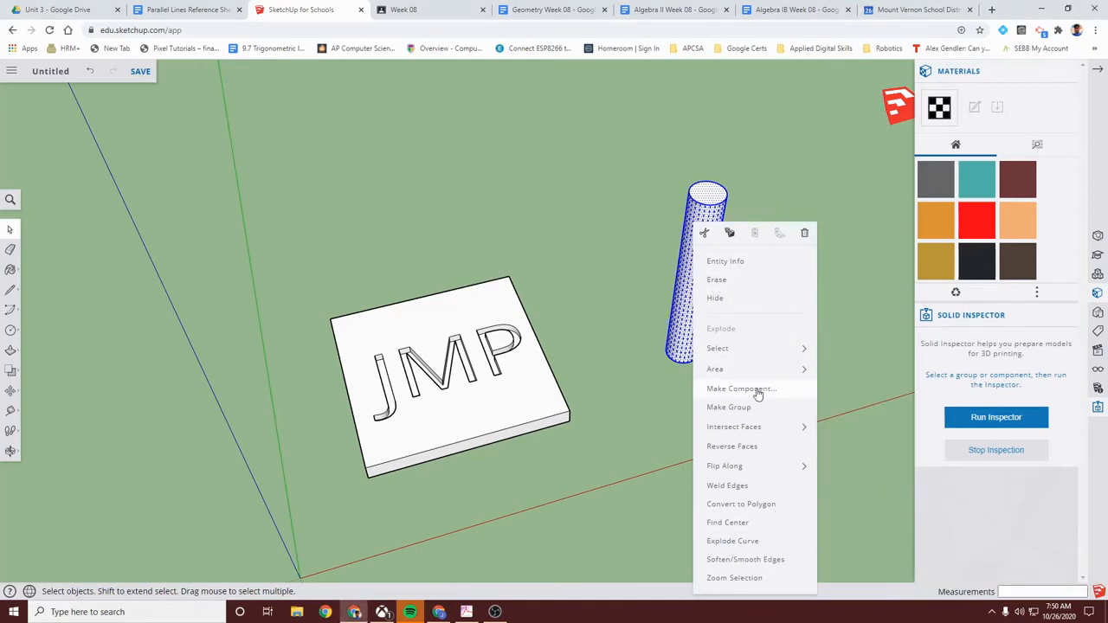
pyautogui.click(758, 390)
pyautogui.write('P')
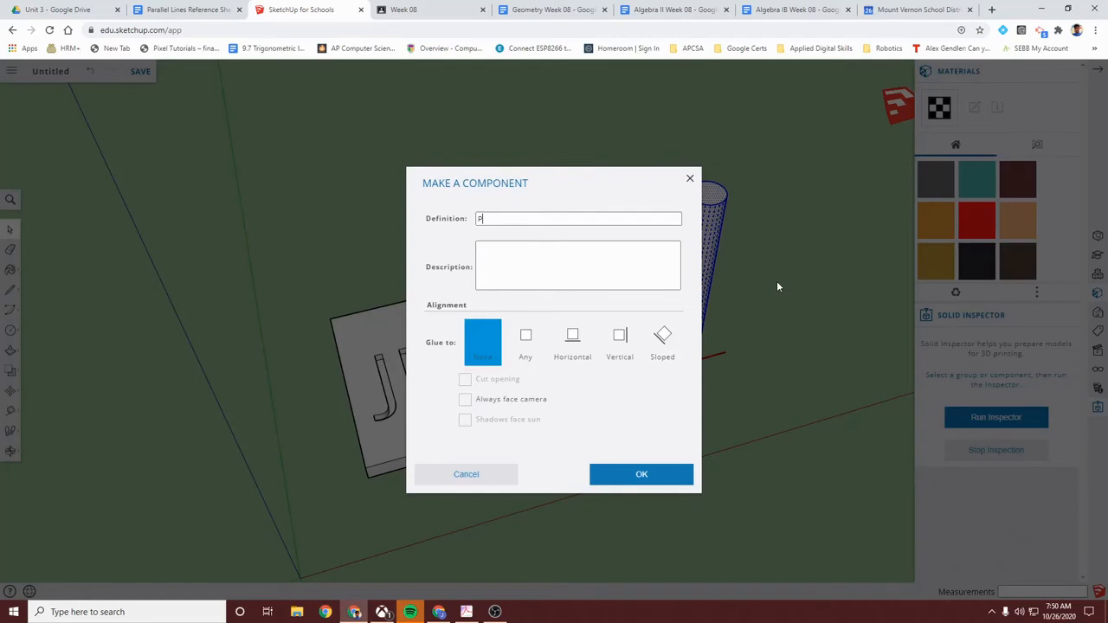
pyautogui.write('ucnher')
pyautogui.write('er')
pyautogui.click(653, 474)
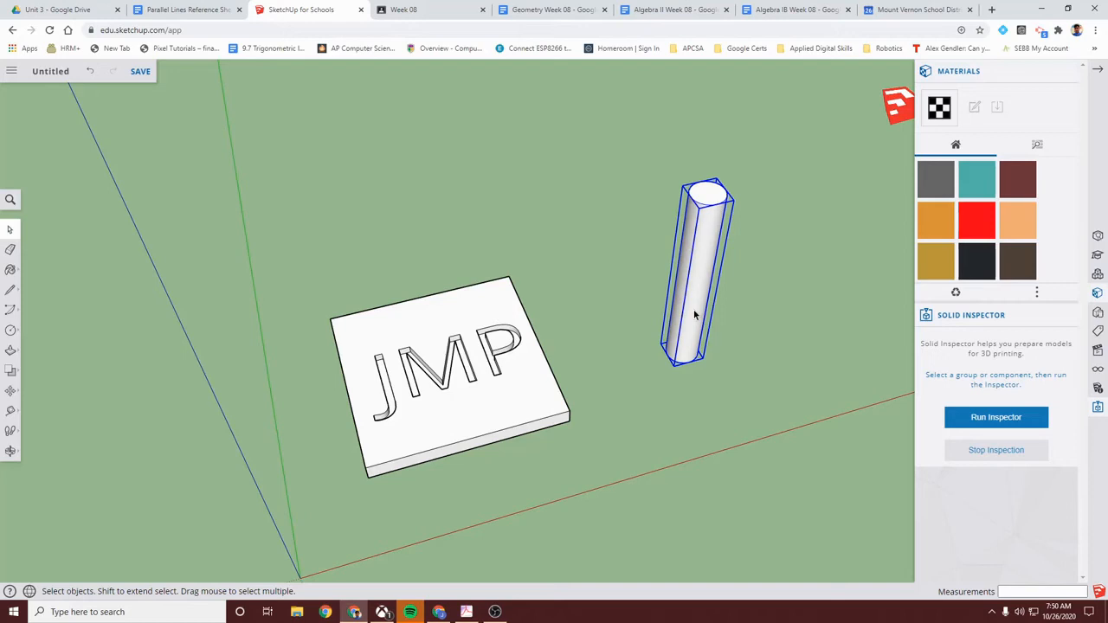
# Step: Move the cylinder so it passes through the slab's corner above the letter J
pyautogui.press('m')
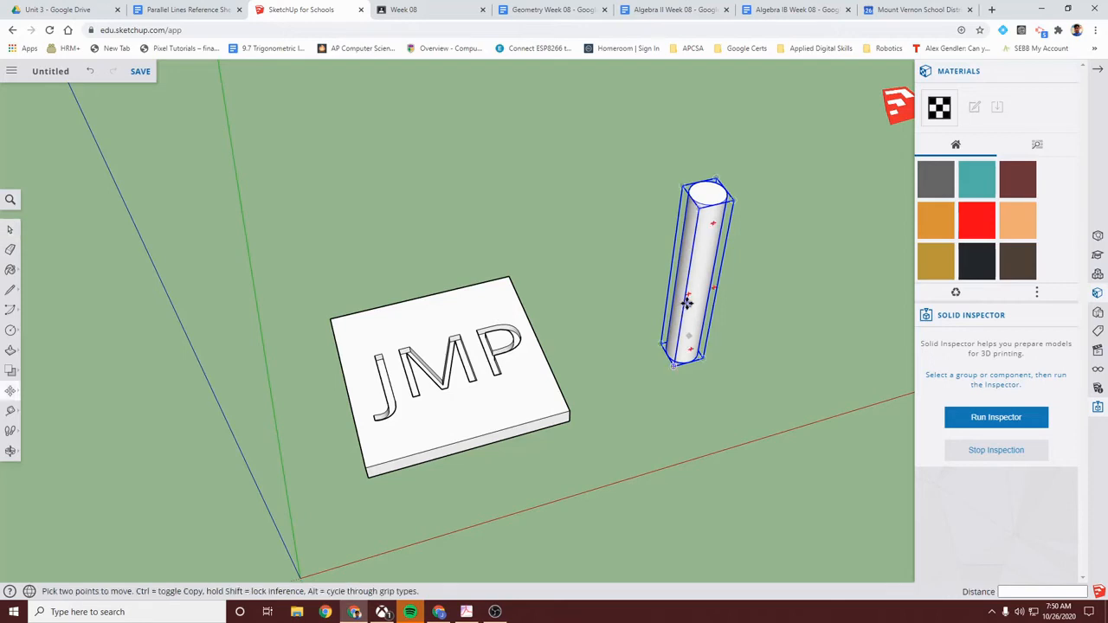
pyautogui.click(688, 304)
pyautogui.click(352, 345)
pyautogui.moveTo(342, 413); pyautogui.dragTo(358, 527, button='middle')
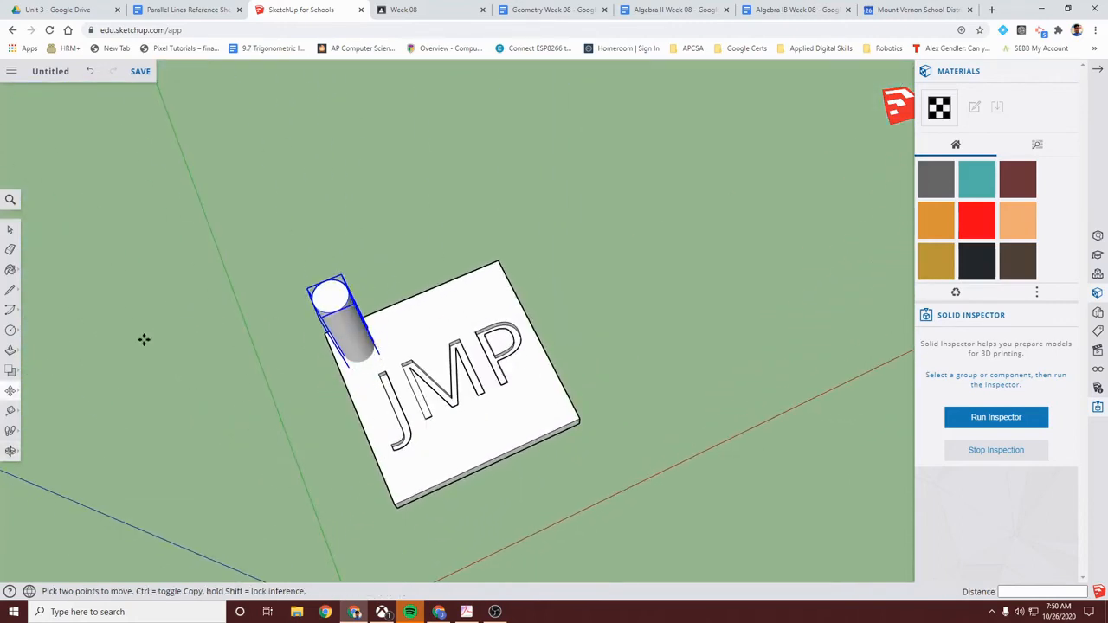
# Step: Trim the slab with the cylinder to cut a round hole, then move the cylinder about 743 mm clear of it
pyautogui.click(13, 372)
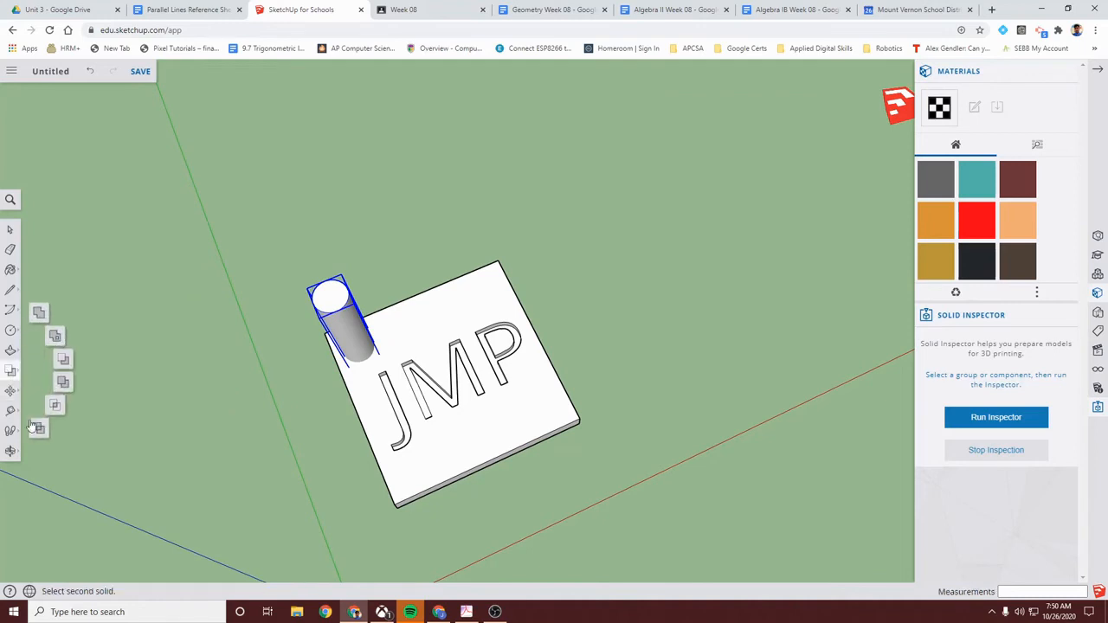
pyautogui.click(64, 386)
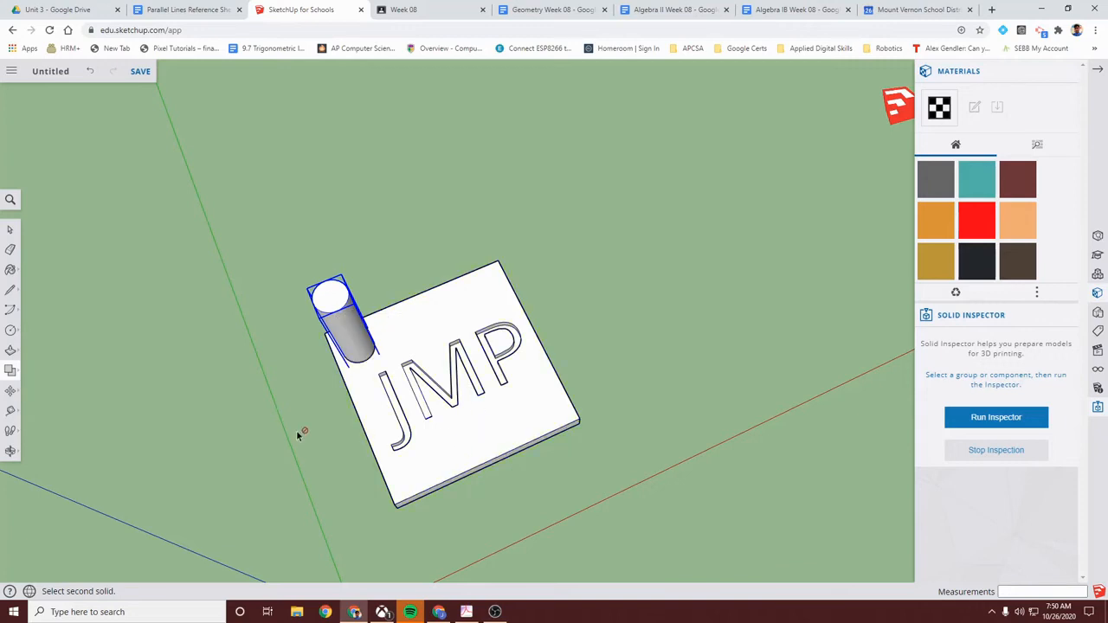
pyautogui.moveTo(264, 405); pyautogui.dragTo(180, 326, button='middle')
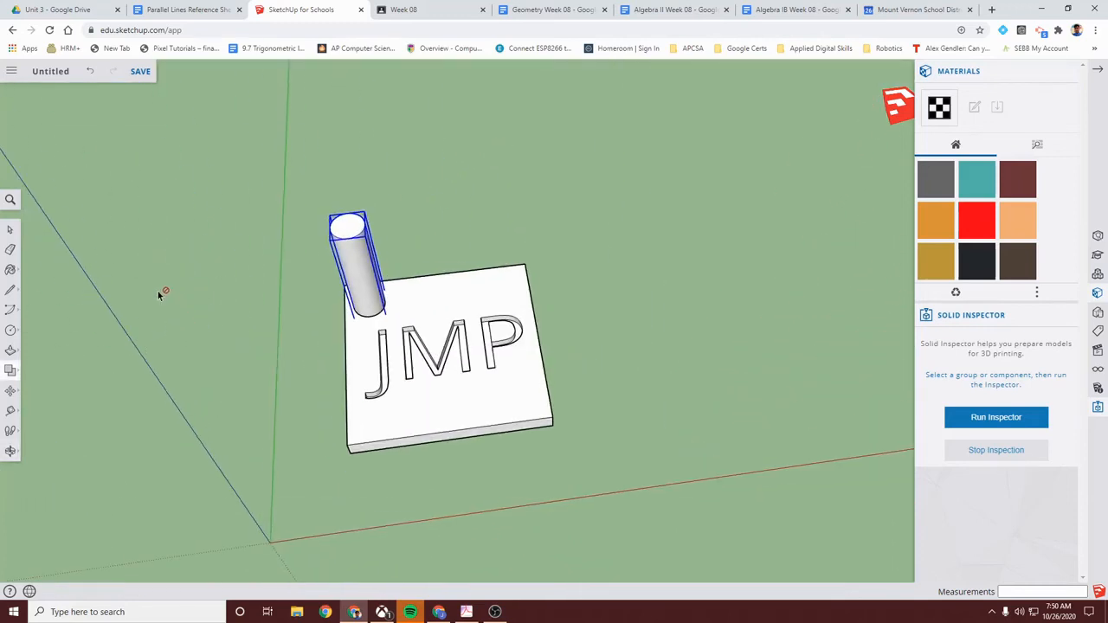
pyautogui.press('m')
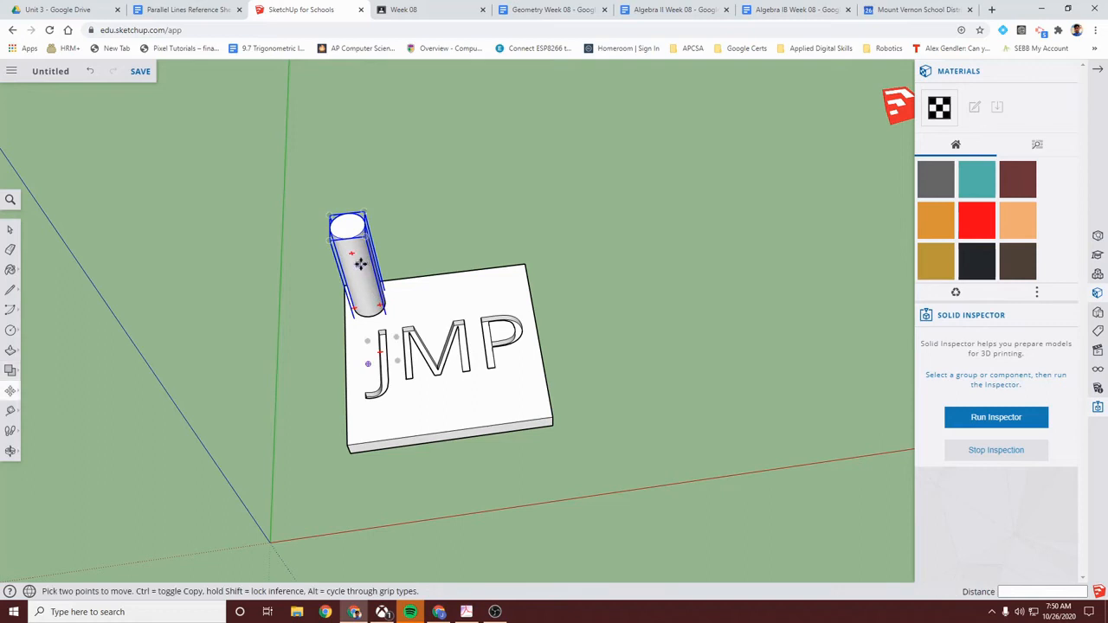
pyautogui.click(357, 259)
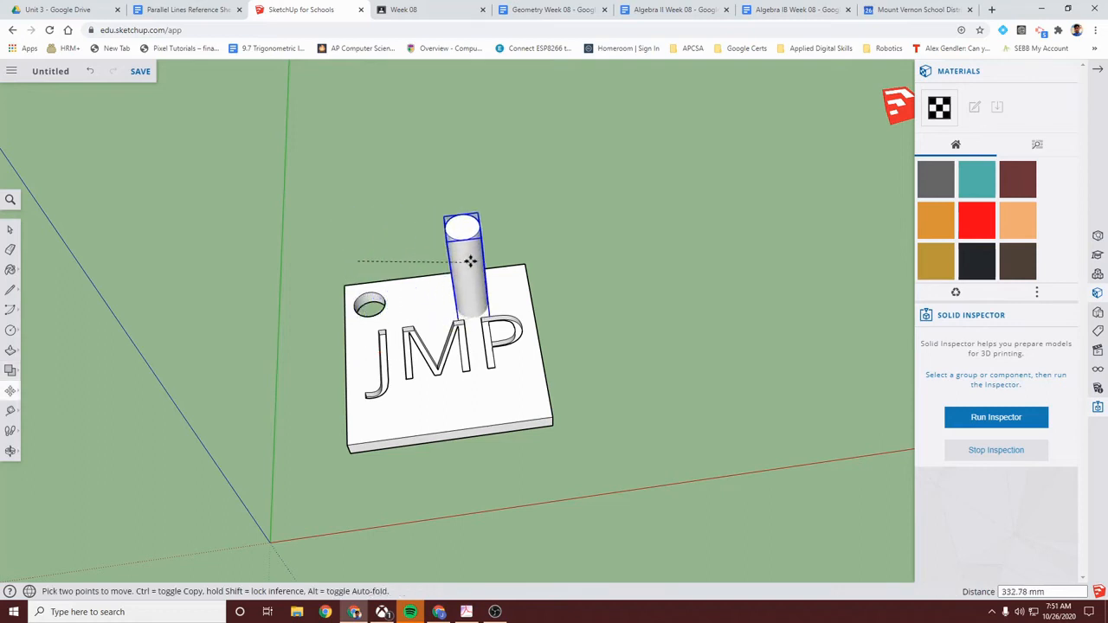
pyautogui.click(588, 197)
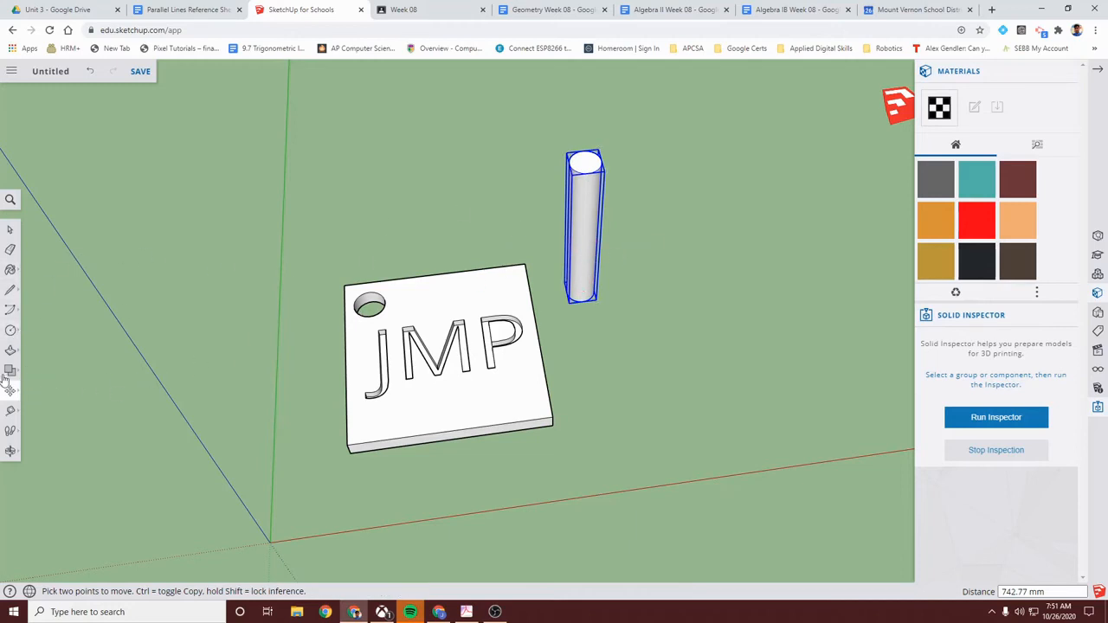
# Step: Draw a 6-sided polygon on the ground beside the slab and extrude it into a hexagonal prism
pyautogui.click(10, 330)
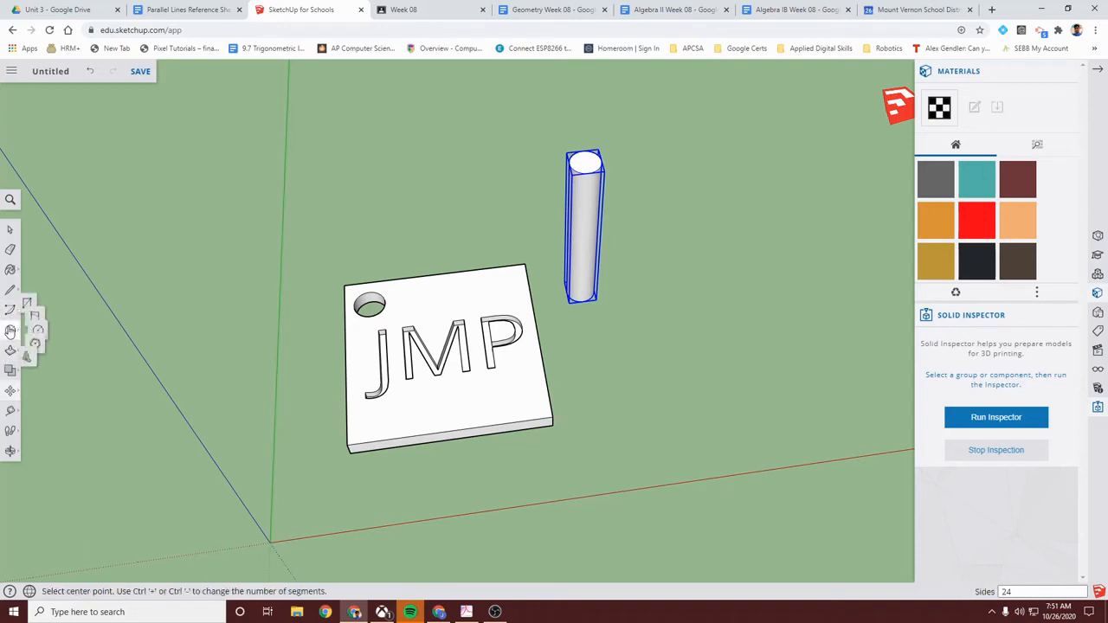
pyautogui.click(52, 352)
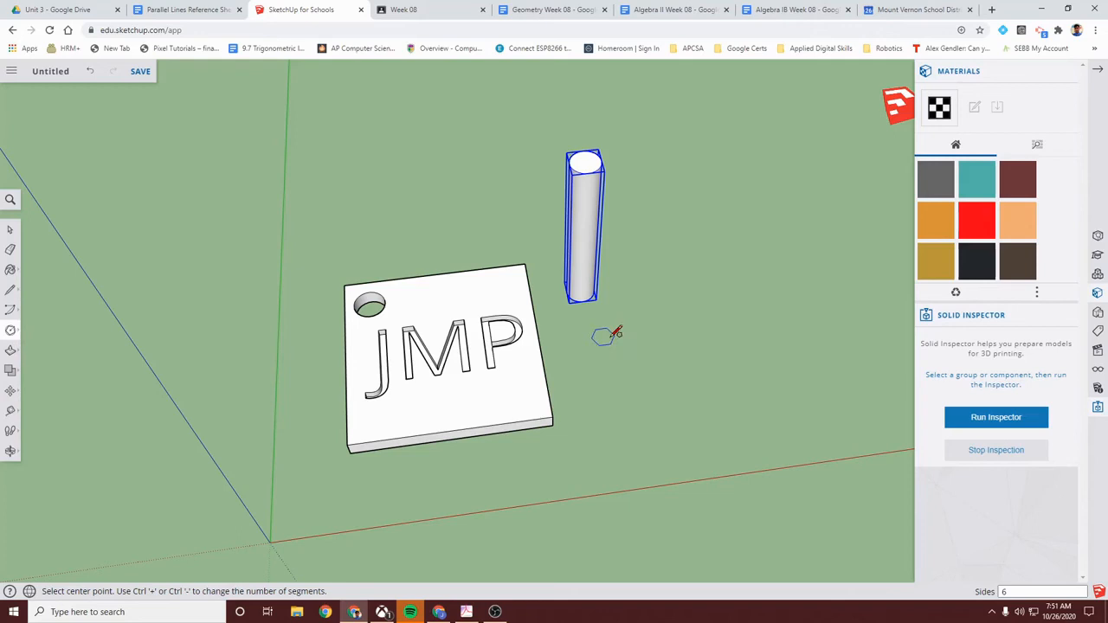
pyautogui.click(688, 370)
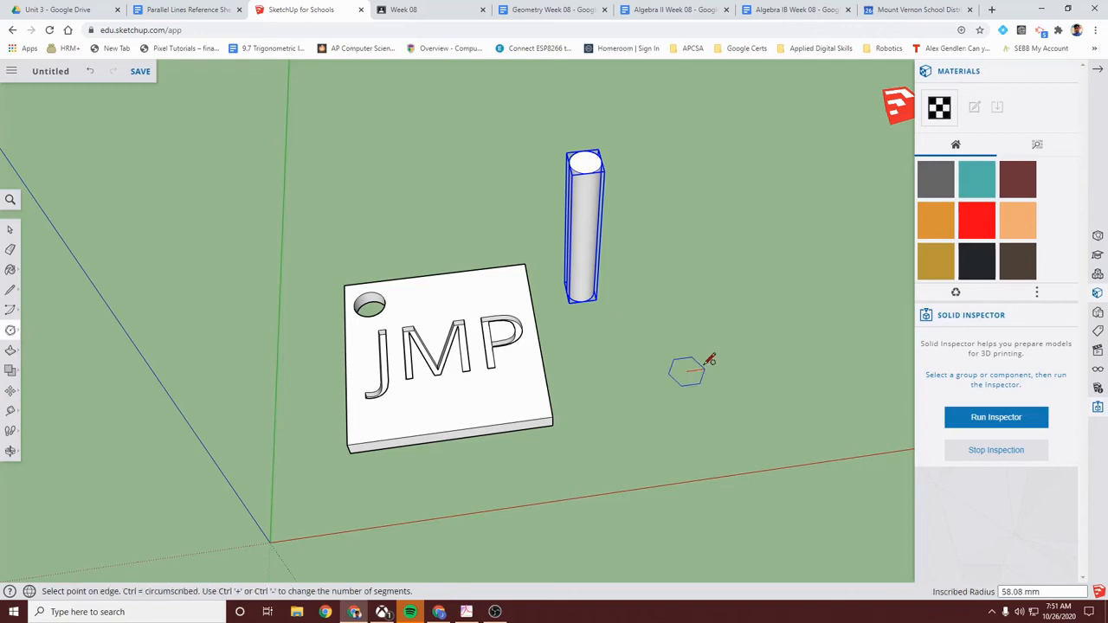
pyautogui.click(712, 361)
pyautogui.press('p')
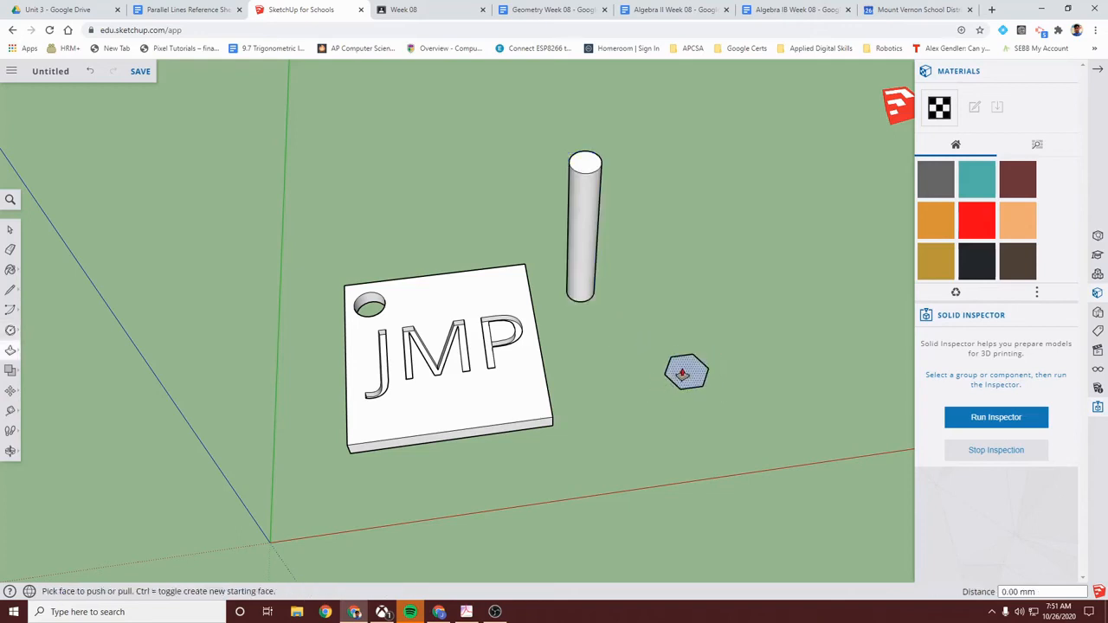
pyautogui.click(682, 370)
pyautogui.click(697, 292)
# Step: Turn the whole hexagonal prism into a component named hexPuncher
pyautogui.press('space')
pyautogui.click(693, 351)
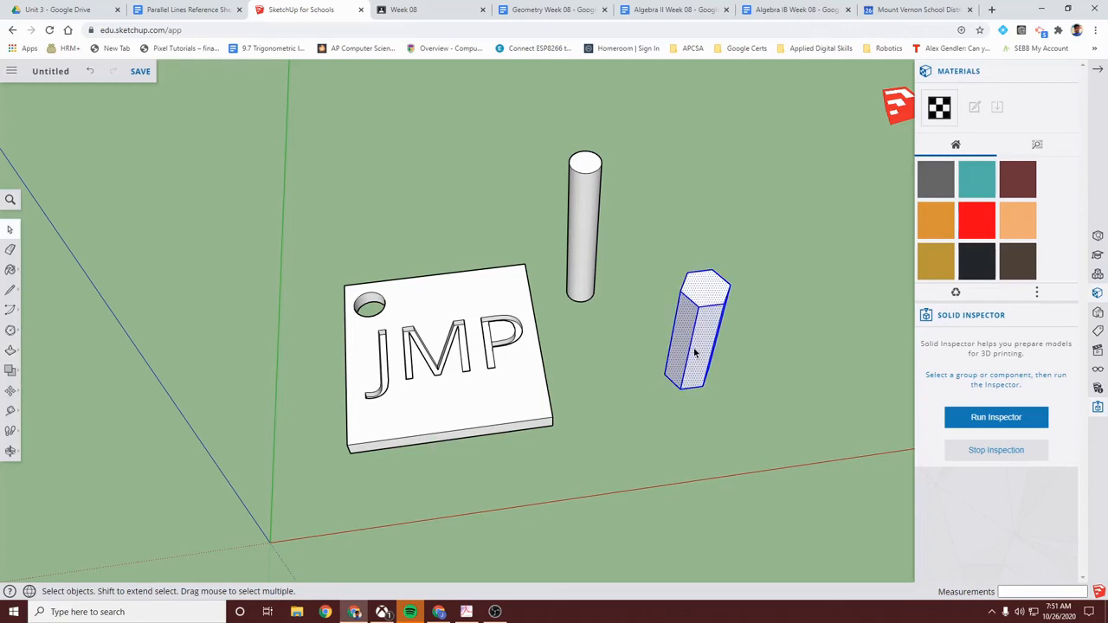
pyautogui.rightClick(706, 351)
pyautogui.click(750, 409)
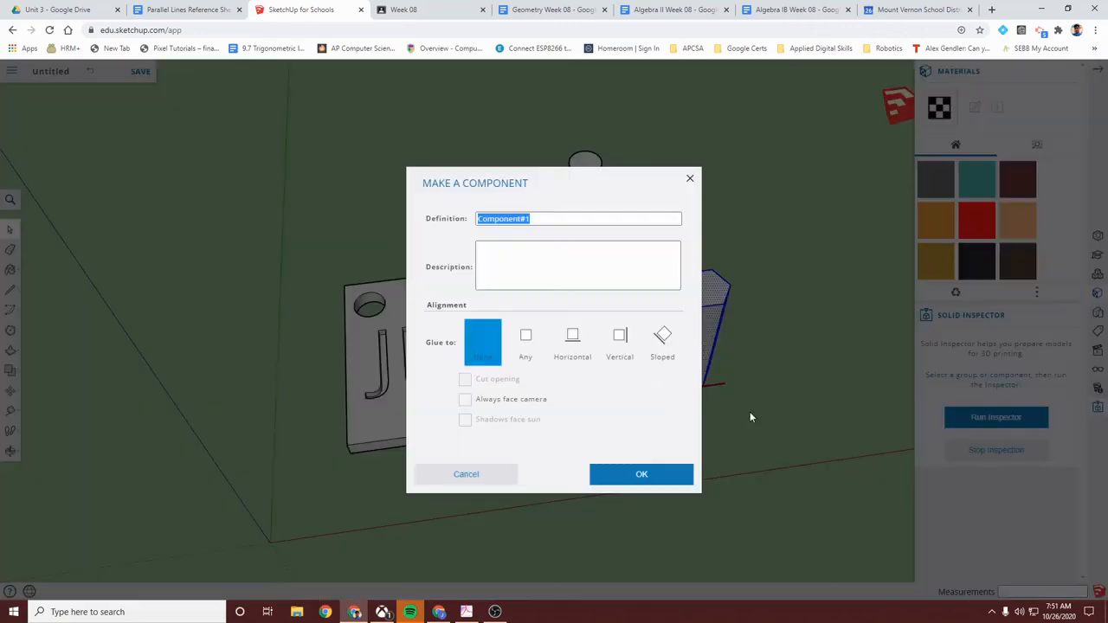
pyautogui.write('he')
pyautogui.click(680, 471)
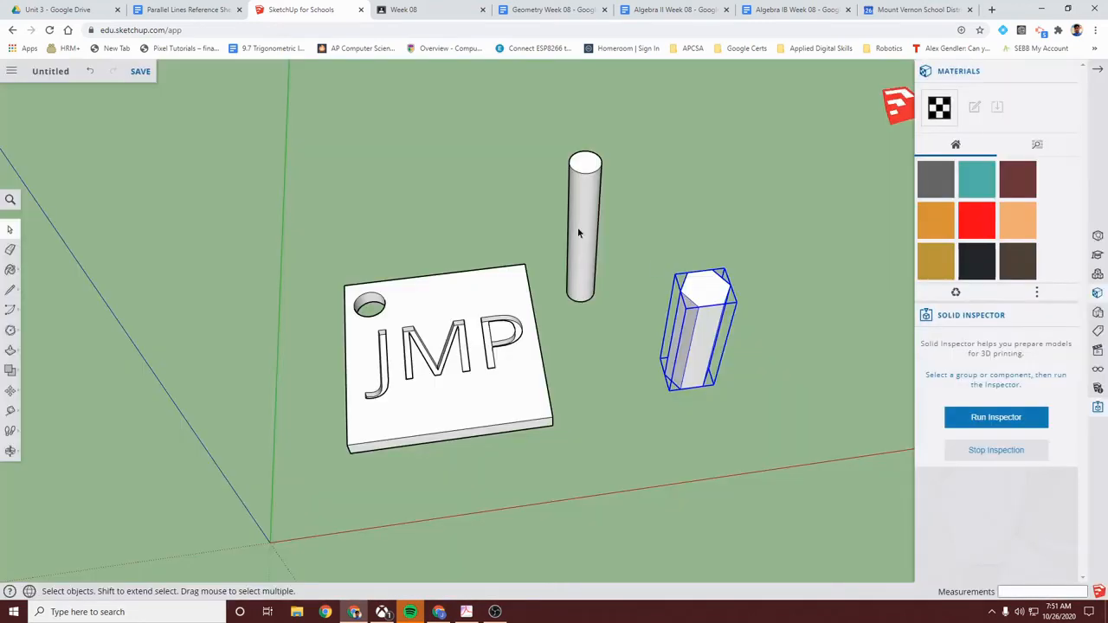
# Step: Delete the cylinder and move the hexagonal prism about 656 mm to the slab's corner above the letter P
pyautogui.click(580, 238)
pyautogui.press('Delete')
pyautogui.click(702, 352)
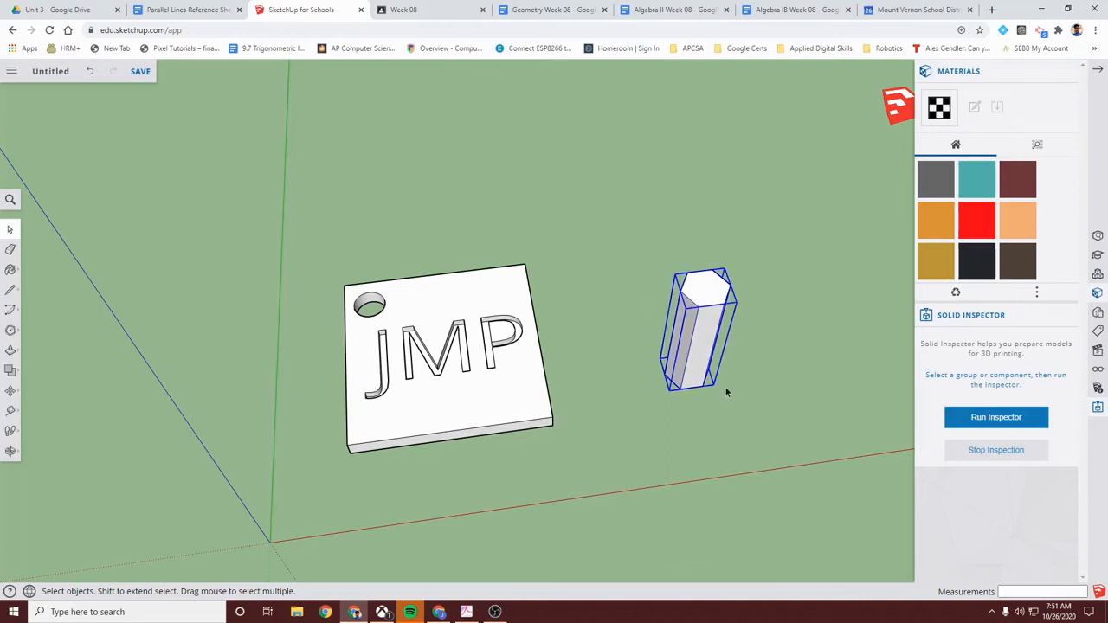
pyautogui.press('m')
pyautogui.click(704, 343)
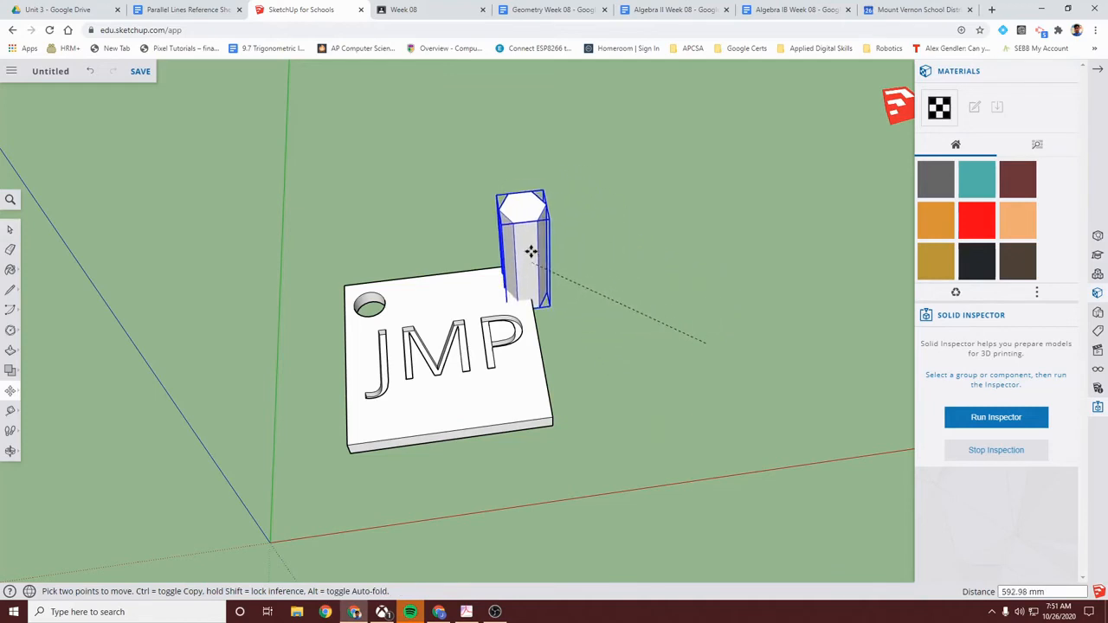
pyautogui.click(515, 249)
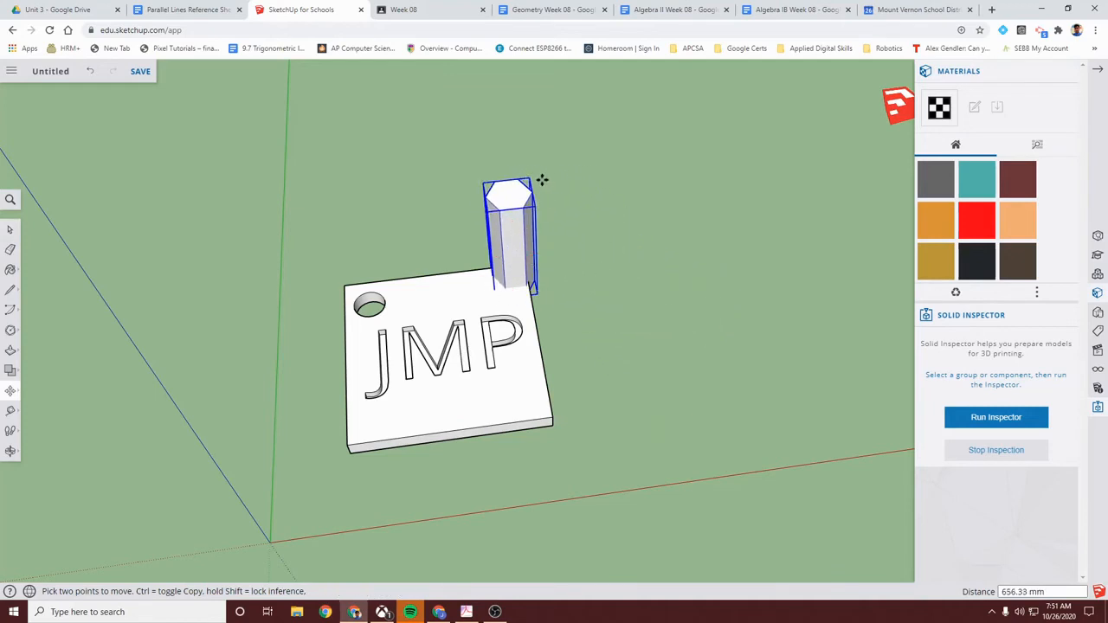
# Step: Scale the hexagonal prism uniformly by 1.50 and reposition it to overlap the slab's corner above the letter P
pyautogui.press('s')
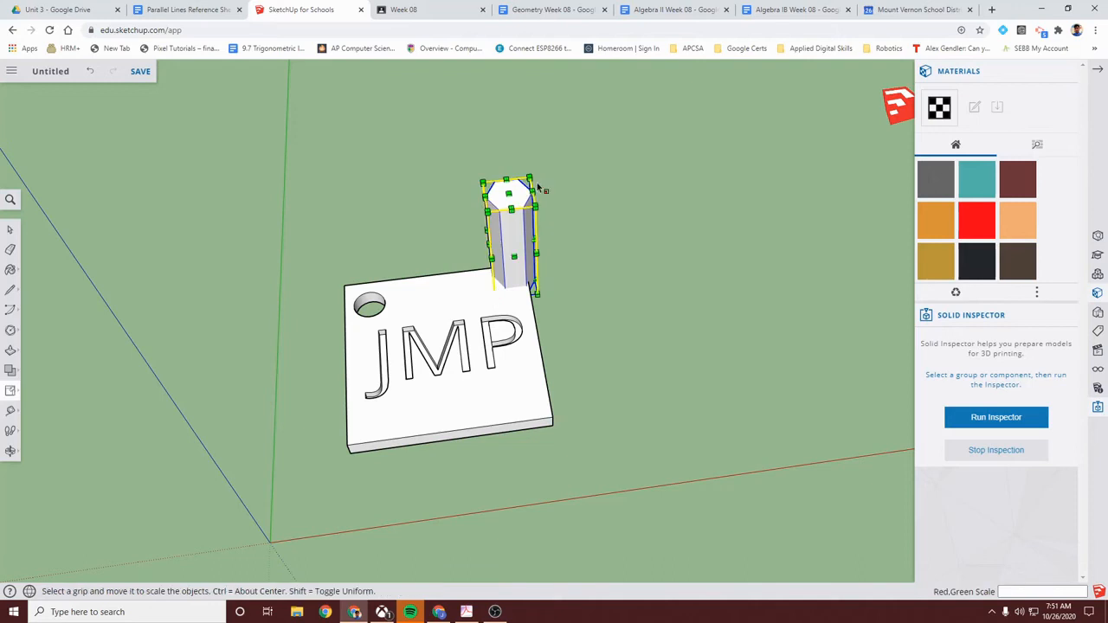
pyautogui.moveTo(532, 176); pyautogui.dragTo(615, 134)
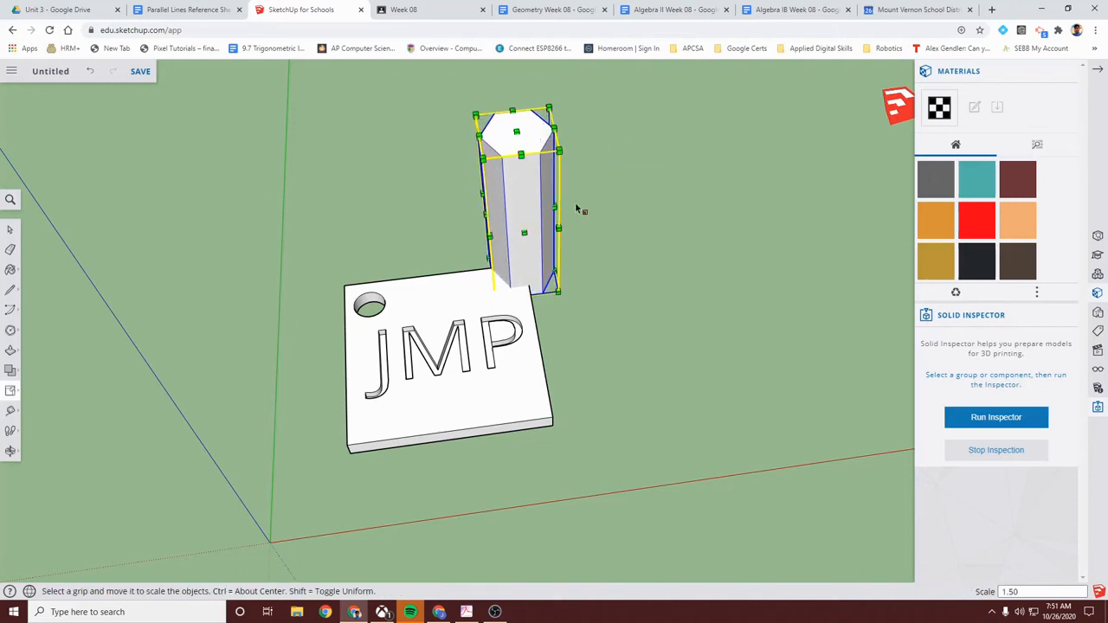
pyautogui.press('m')
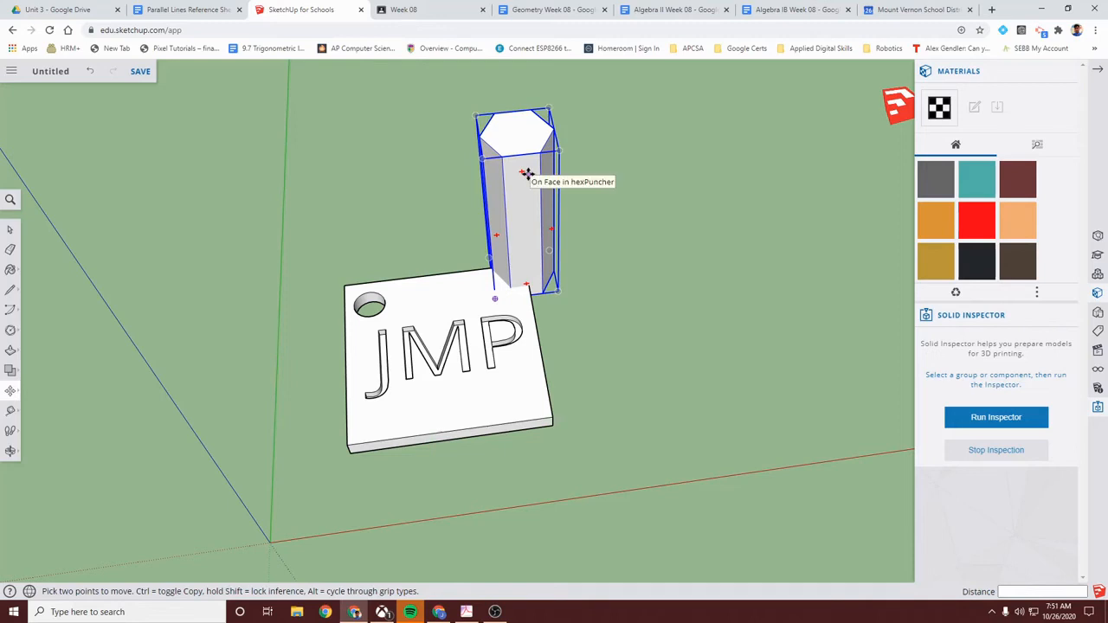
pyautogui.moveTo(527, 174); pyautogui.dragTo(532, 224)
pyautogui.moveTo(615, 167); pyautogui.dragTo(523, 248, button='middle')
pyautogui.click(510, 249)
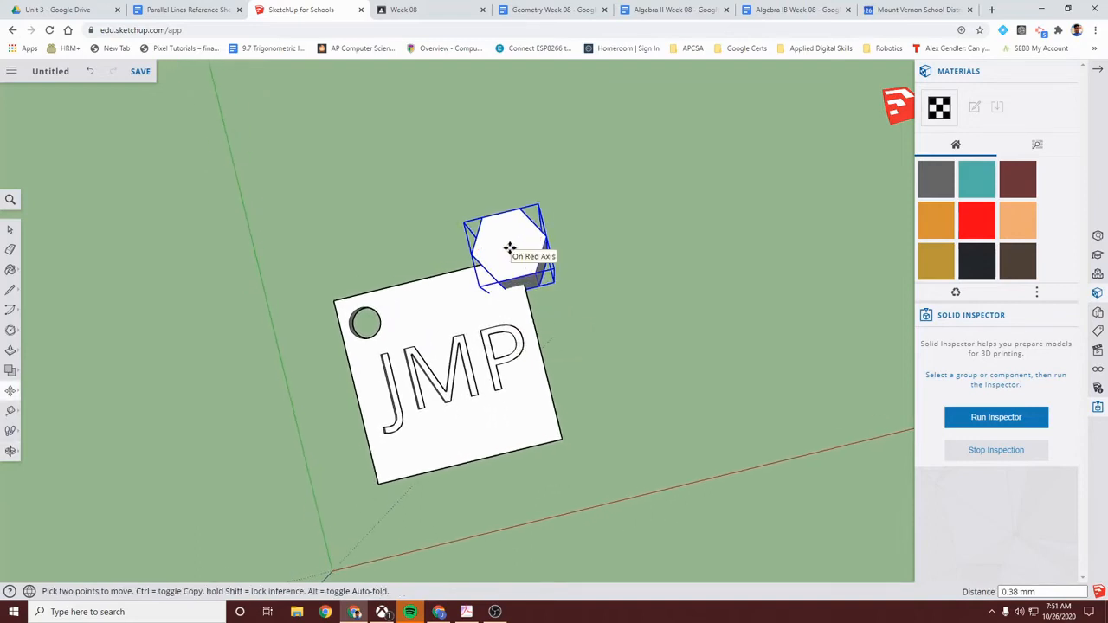
pyautogui.click(501, 256)
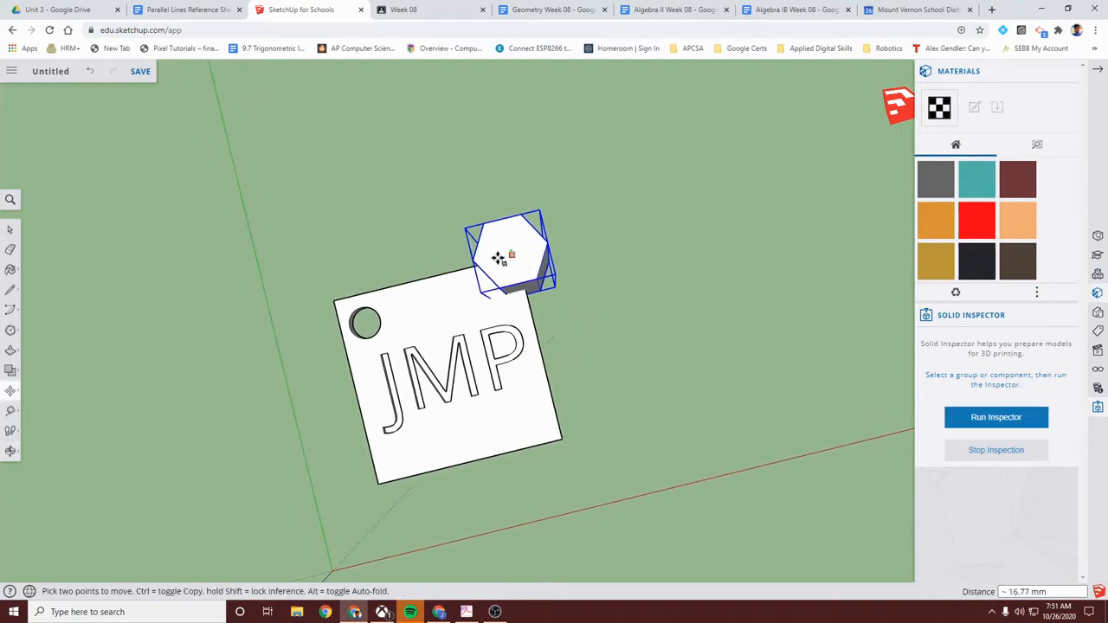
pyautogui.click(501, 257)
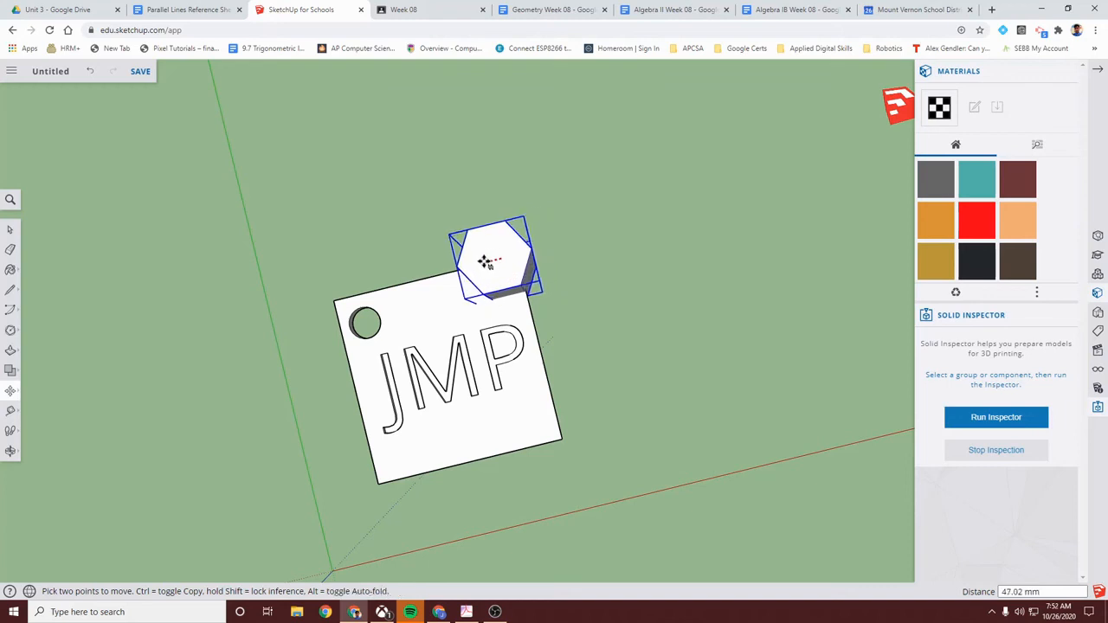
pyautogui.click(491, 259)
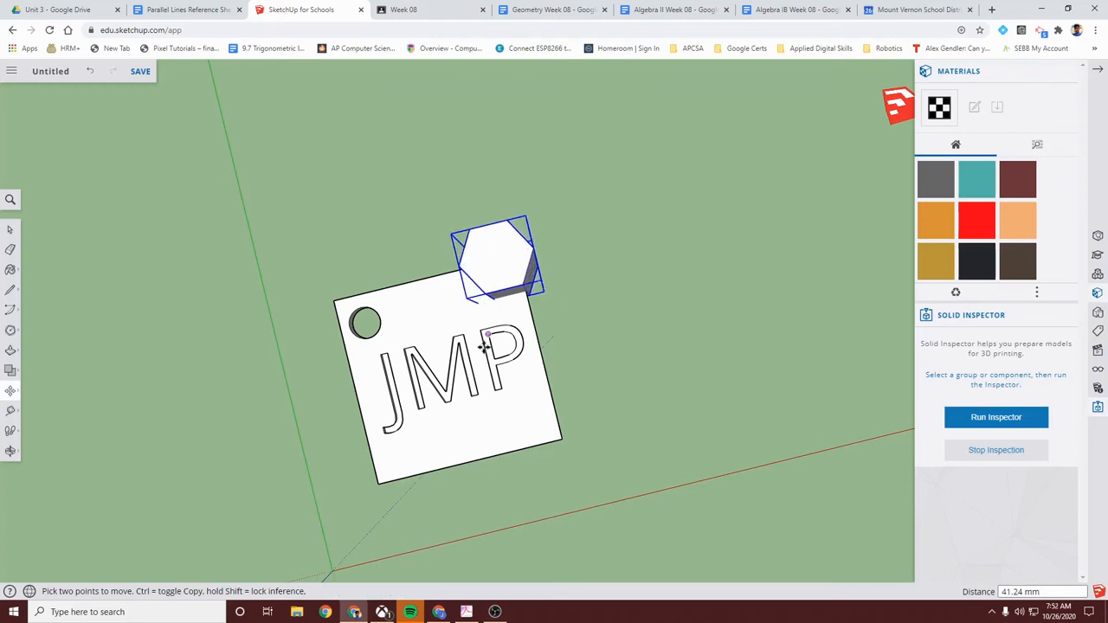
pyautogui.click(503, 263)
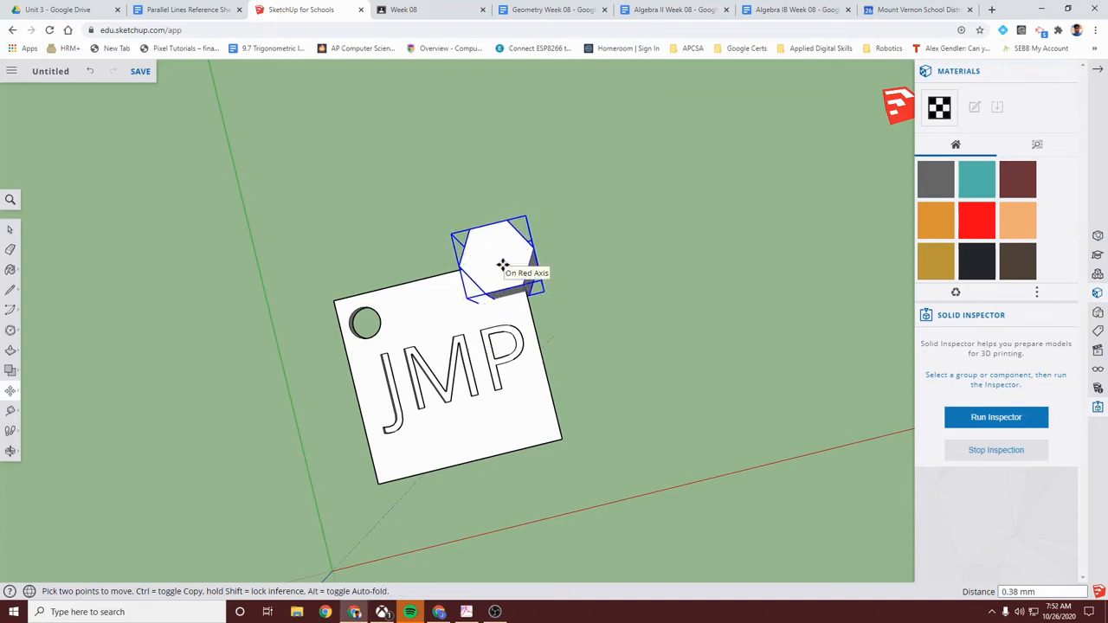
pyautogui.click(505, 275)
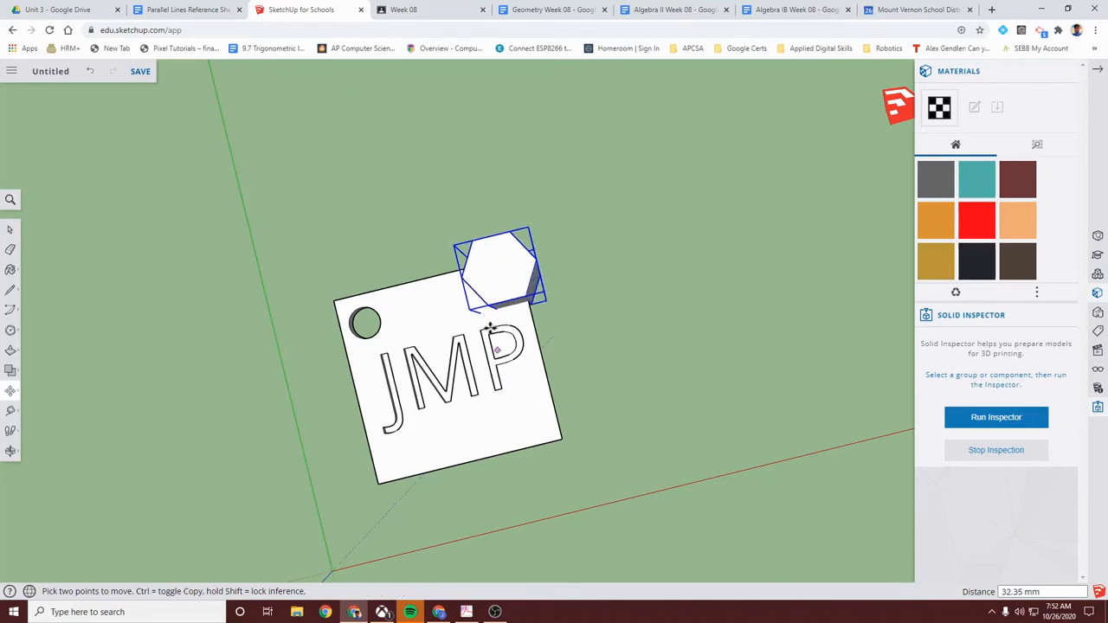
# Step: Trim the slab's corner above the P with the hexagonal prism, then move the prism about 442 mm to the corner below the P
pyautogui.click(13, 371)
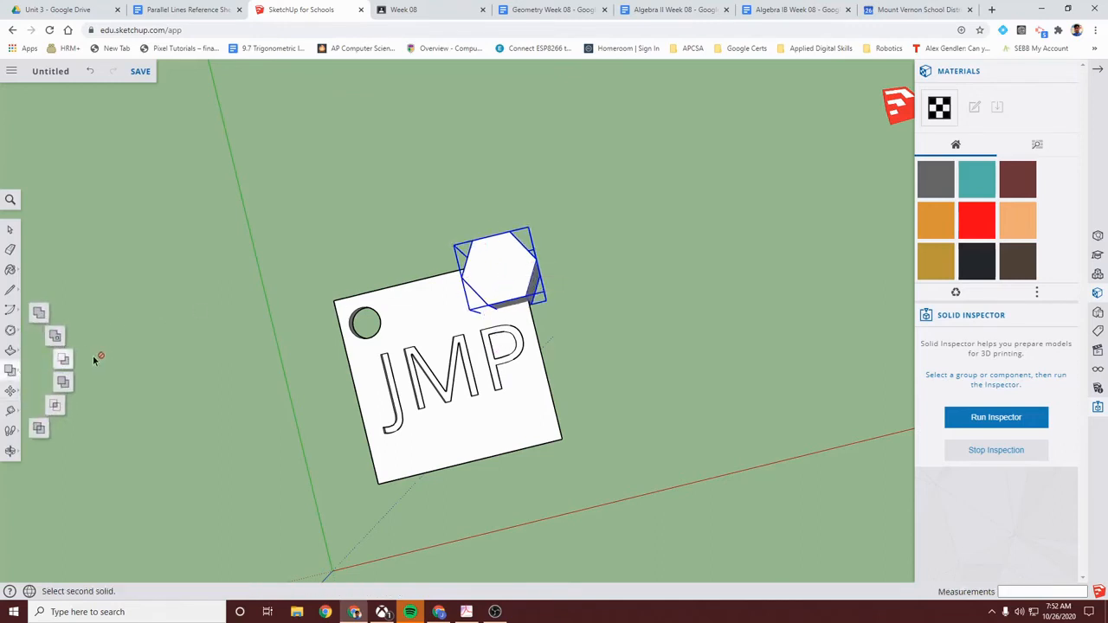
pyautogui.click(63, 383)
pyautogui.click(504, 282)
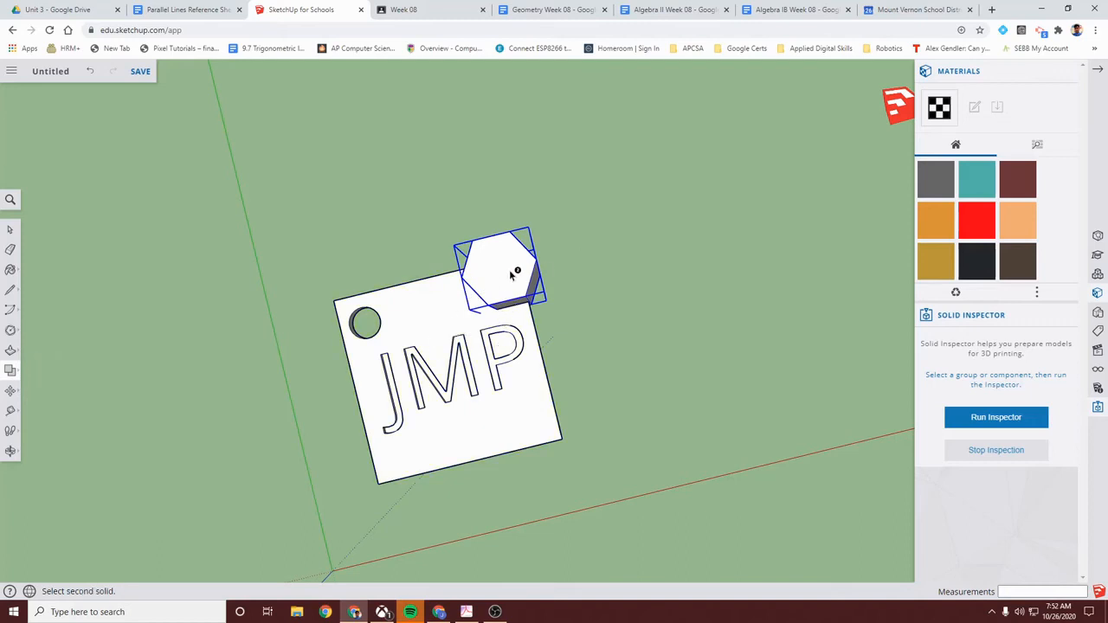
pyautogui.press('m')
pyautogui.moveTo(509, 283); pyautogui.dragTo(554, 422)
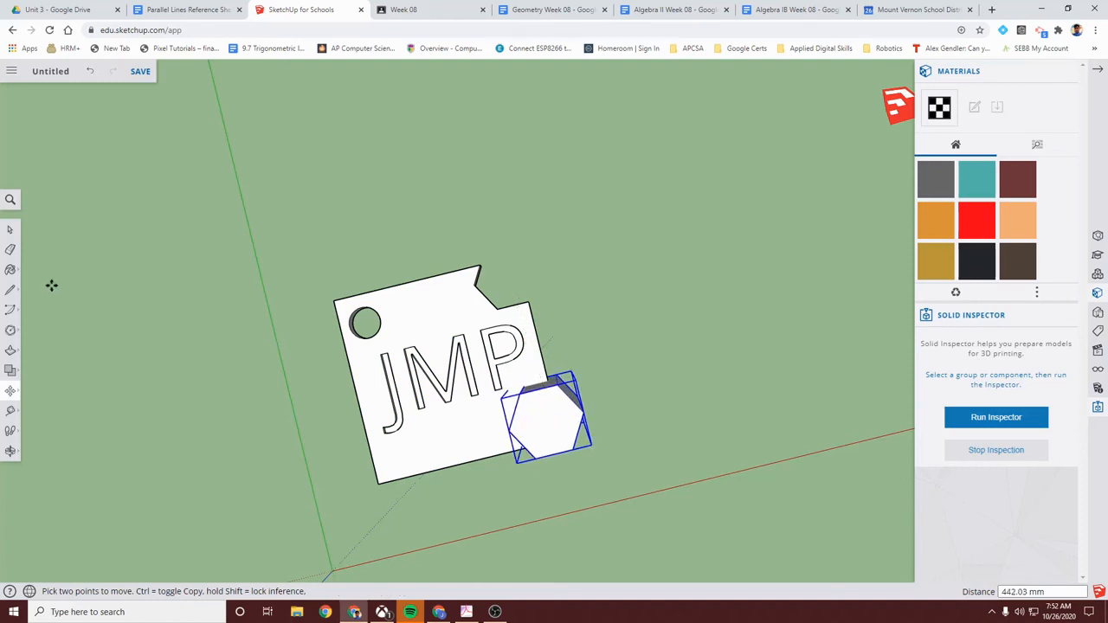
# Step: Trim the slab's corner below the P with the prism, then move the prism about 511 mm to the corner below the J
pyautogui.click(12, 373)
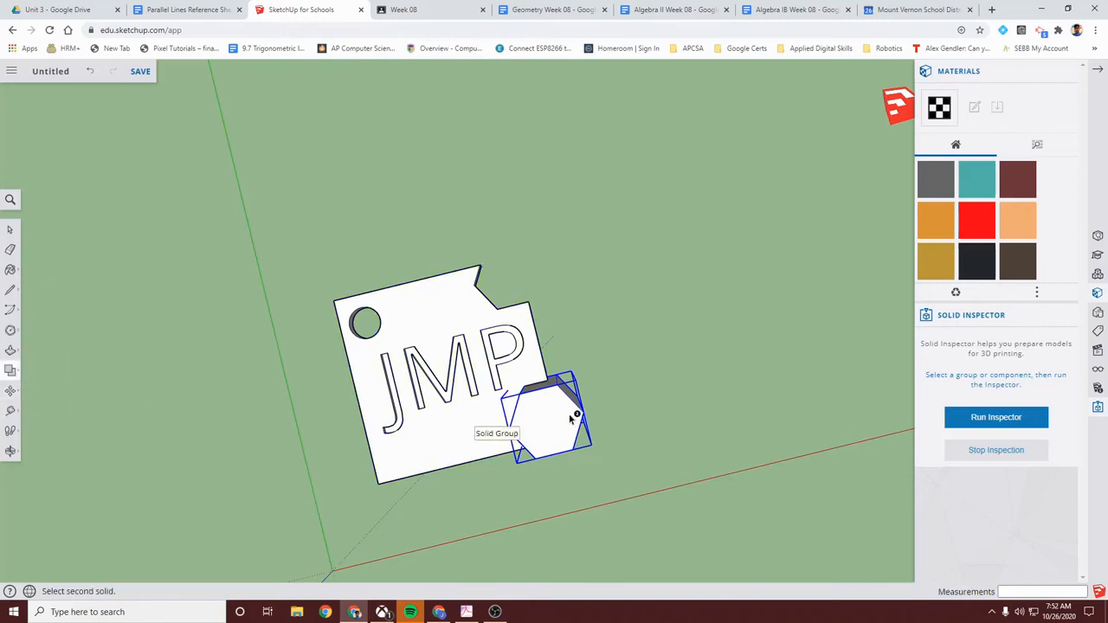
pyautogui.press('m')
pyautogui.moveTo(542, 410); pyautogui.dragTo(370, 478)
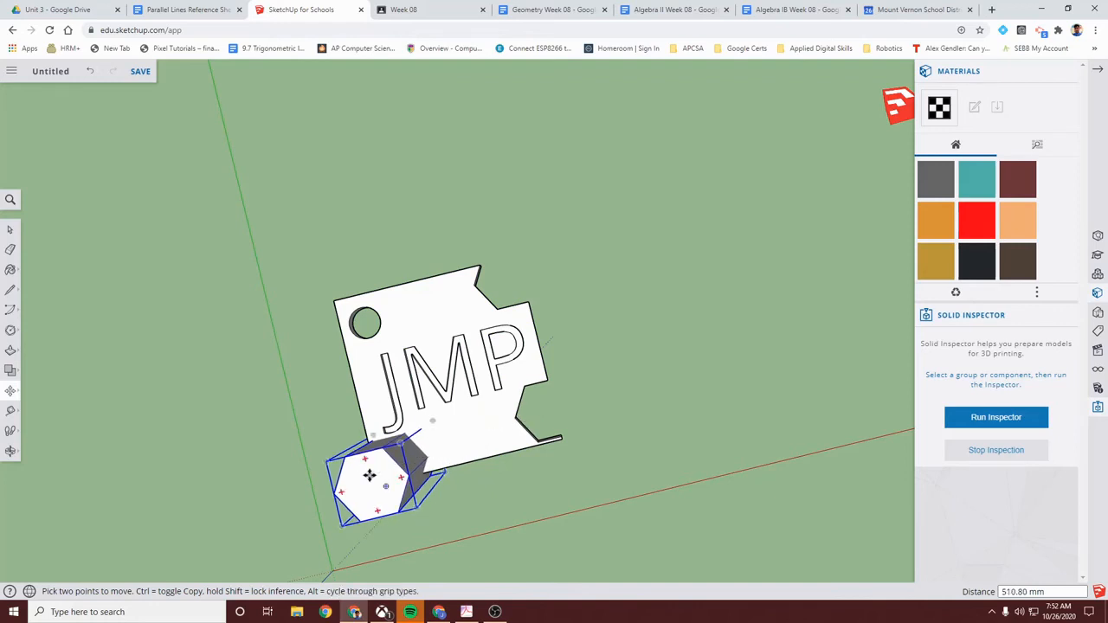
# Step: Trim the slab's corner below the letter J with the hexagonal prism
pyautogui.click(10, 370)
pyautogui.click(63, 382)
pyautogui.click(354, 485)
pyautogui.click(450, 452)
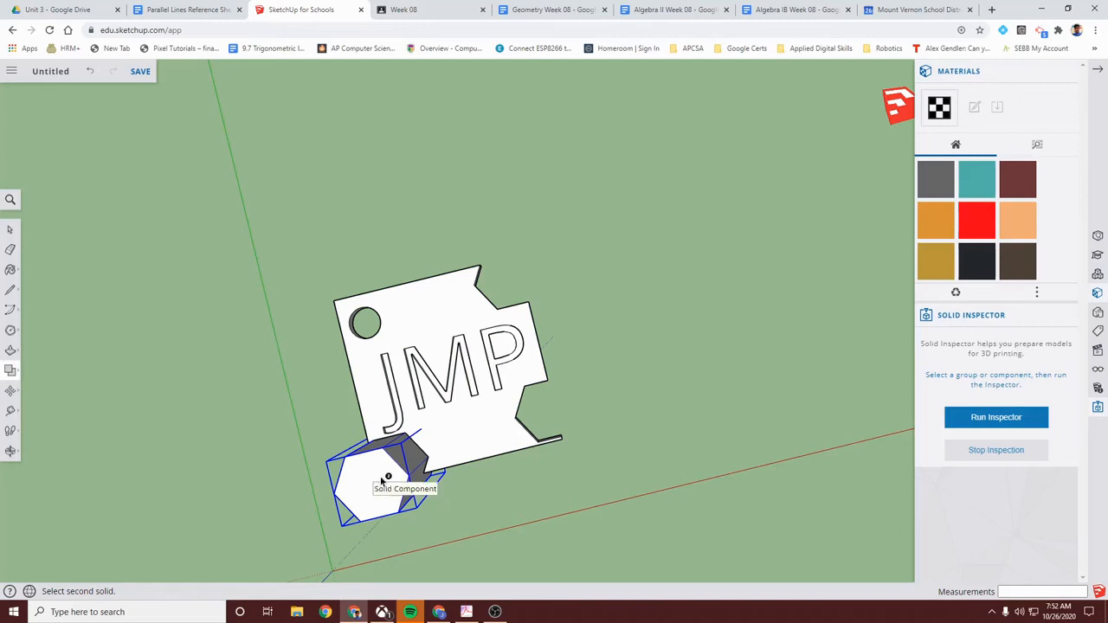
# Step: Move the prism to the middle of the slab's edge below the letters, scale it down, and shift it about 36 mm across the edge
pyautogui.press('m')
pyautogui.click(383, 481)
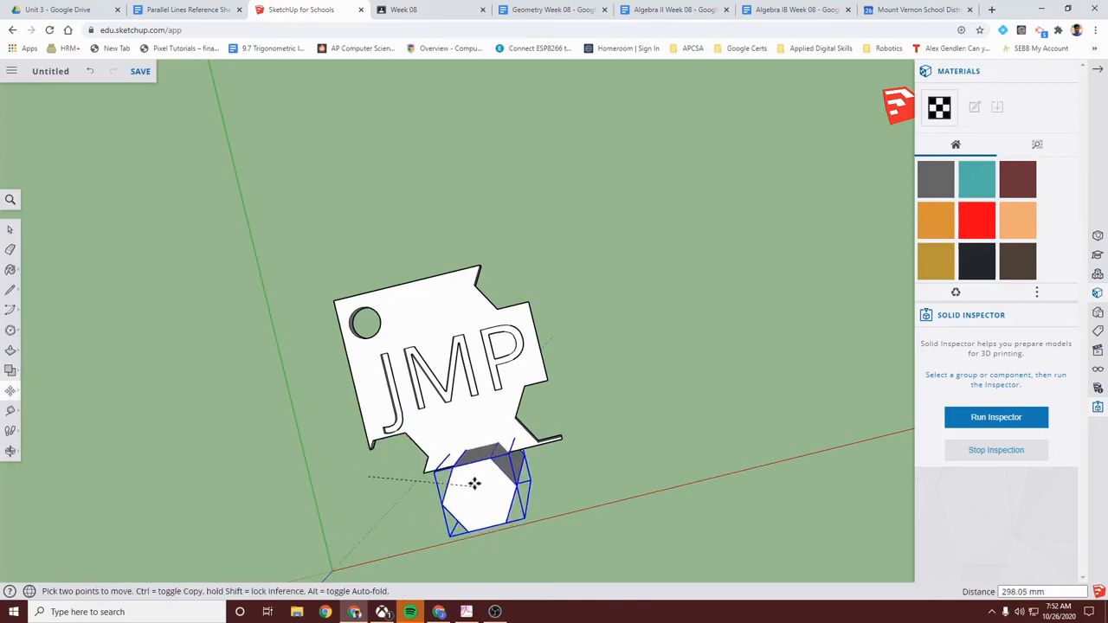
pyautogui.click(472, 456)
pyautogui.press('s')
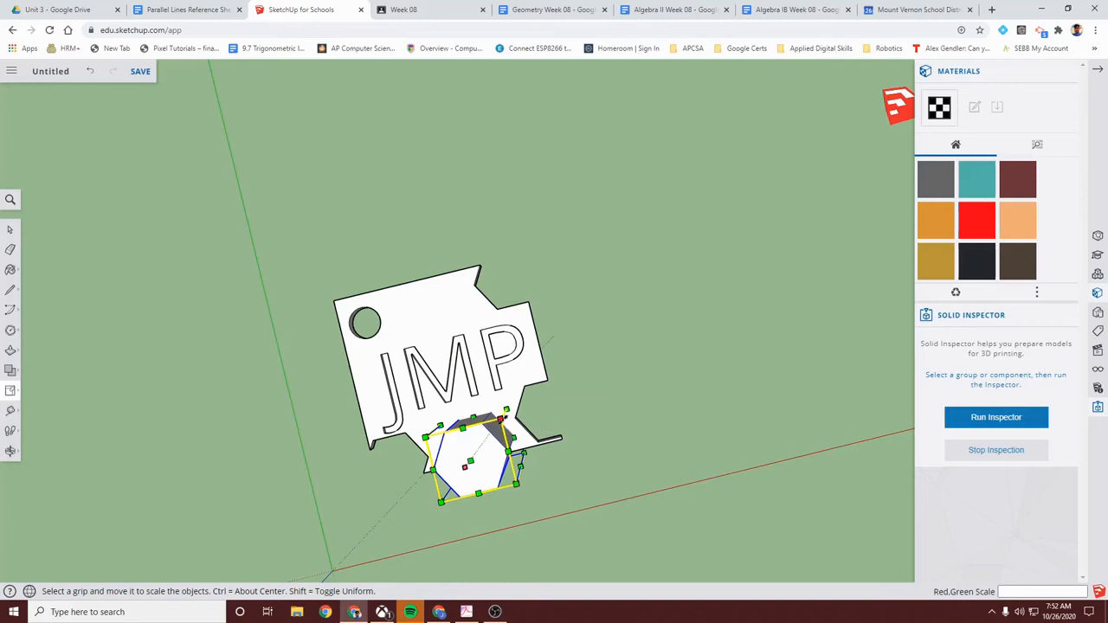
pyautogui.click(507, 433)
pyautogui.click(490, 450)
pyautogui.moveTo(596, 499); pyautogui.dragTo(483, 459, button='middle')
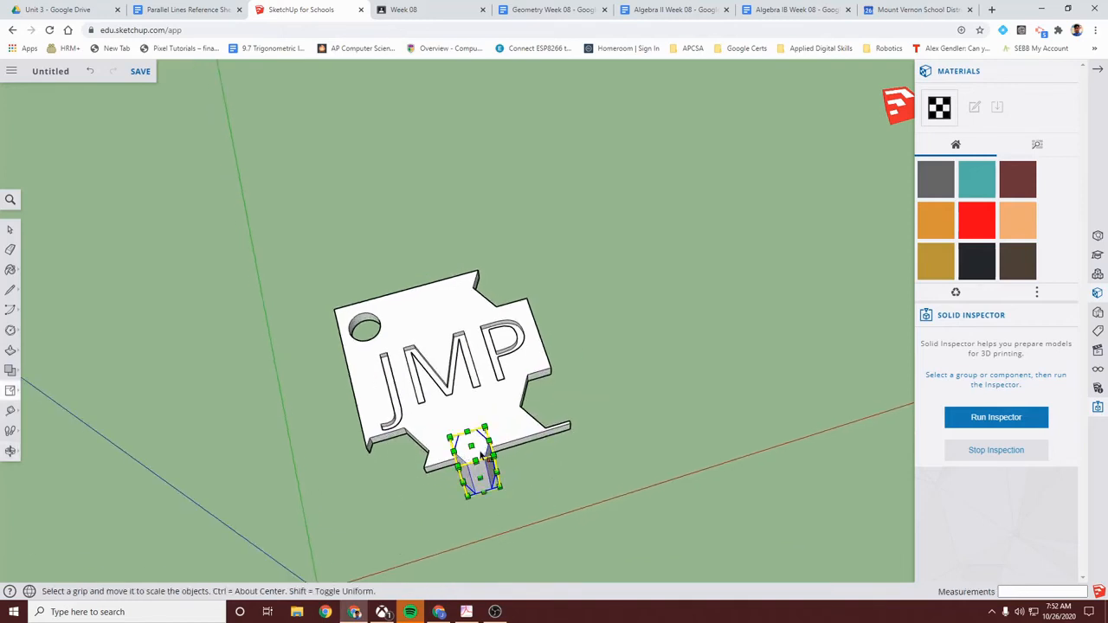
pyautogui.press('m')
pyautogui.click(474, 448)
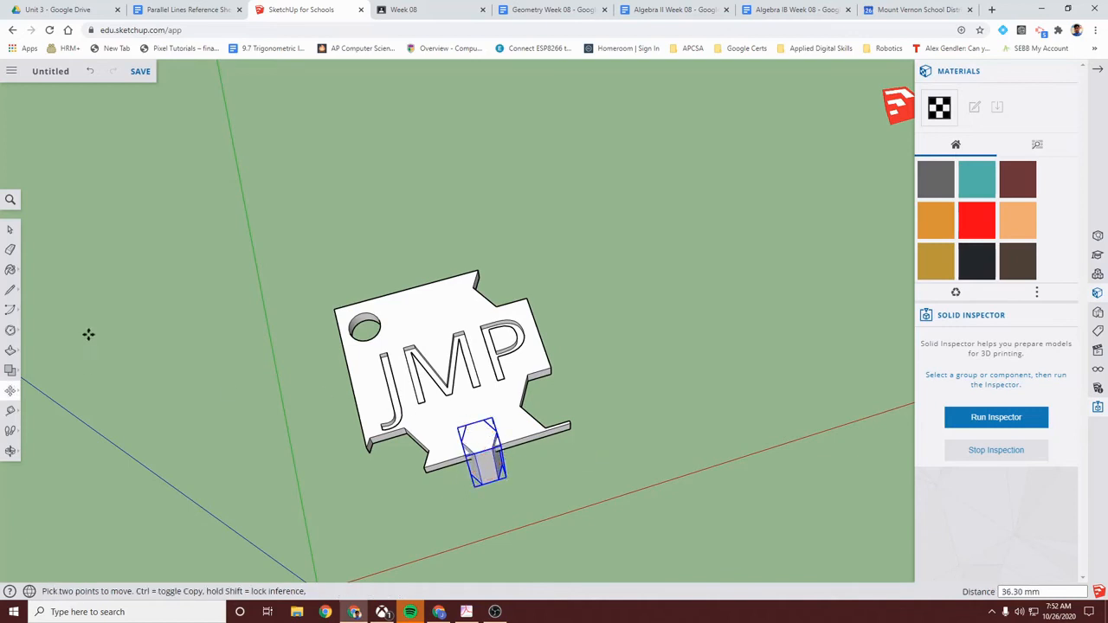
# Step: Trim a small hexagonal notch into the edge below the letters, then move the prism about 539 mm to the opposite edge
pyautogui.click(17, 375)
pyautogui.click(60, 385)
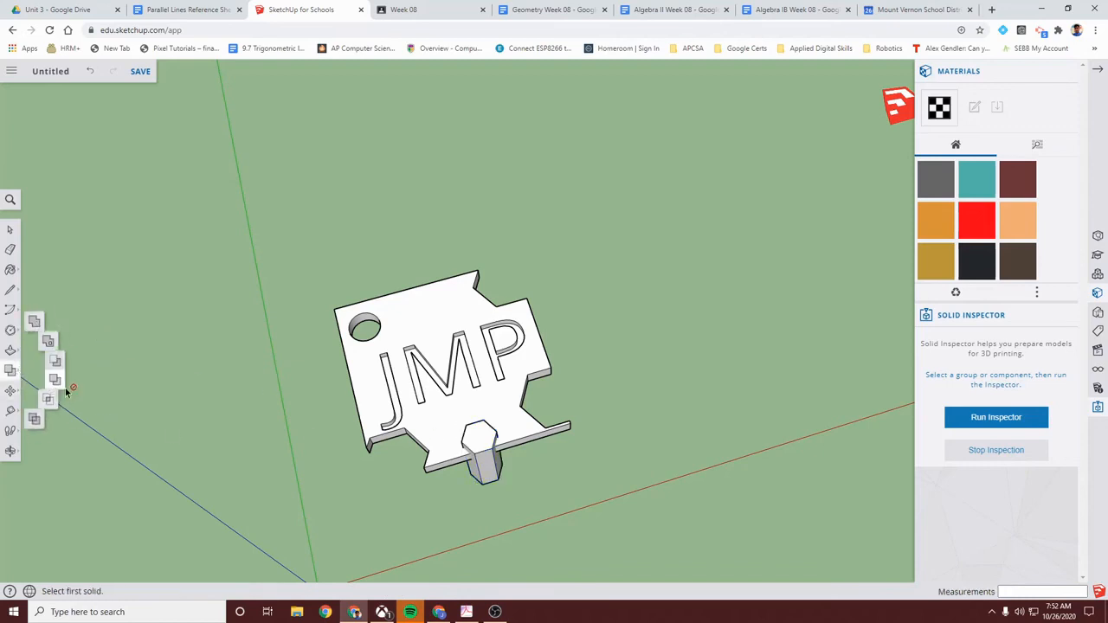
pyautogui.click(485, 445)
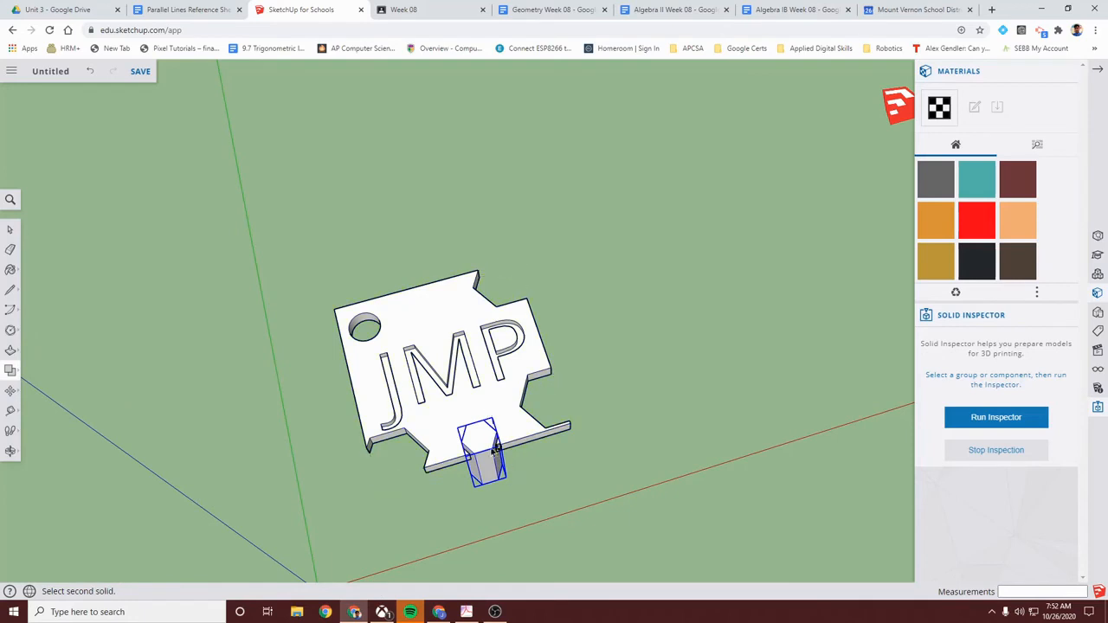
pyautogui.press('m')
pyautogui.click(487, 433)
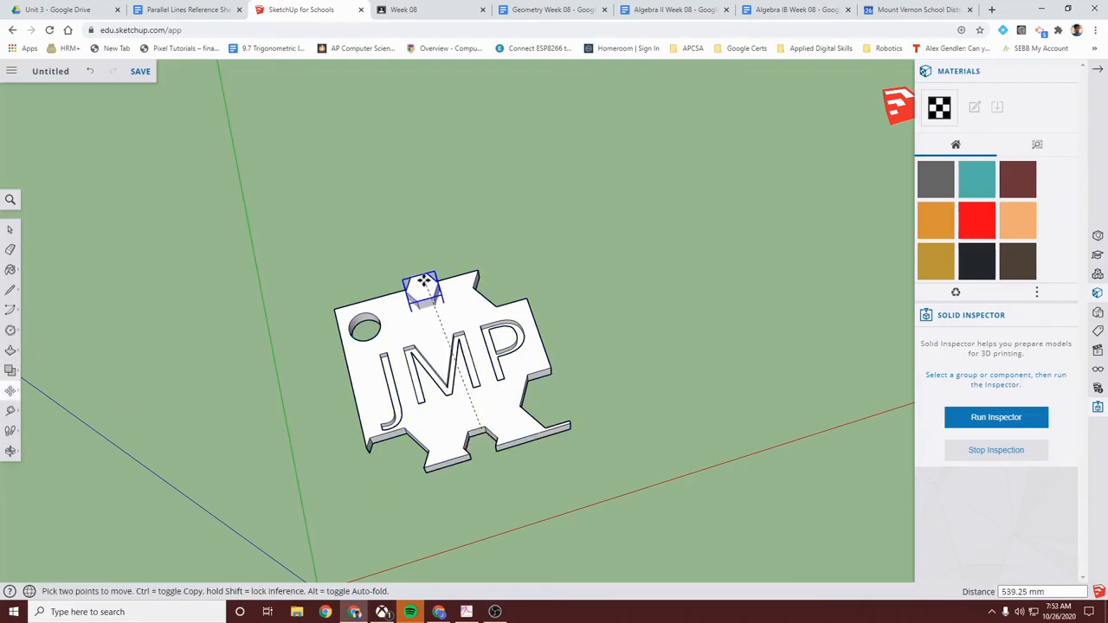
pyautogui.click(423, 279)
# Step: Enlarge the prism uniformly and move it further into the slab's edge between the round hole and the notched corner
pyautogui.press('s')
pyautogui.moveTo(432, 271); pyautogui.dragTo(470, 206)
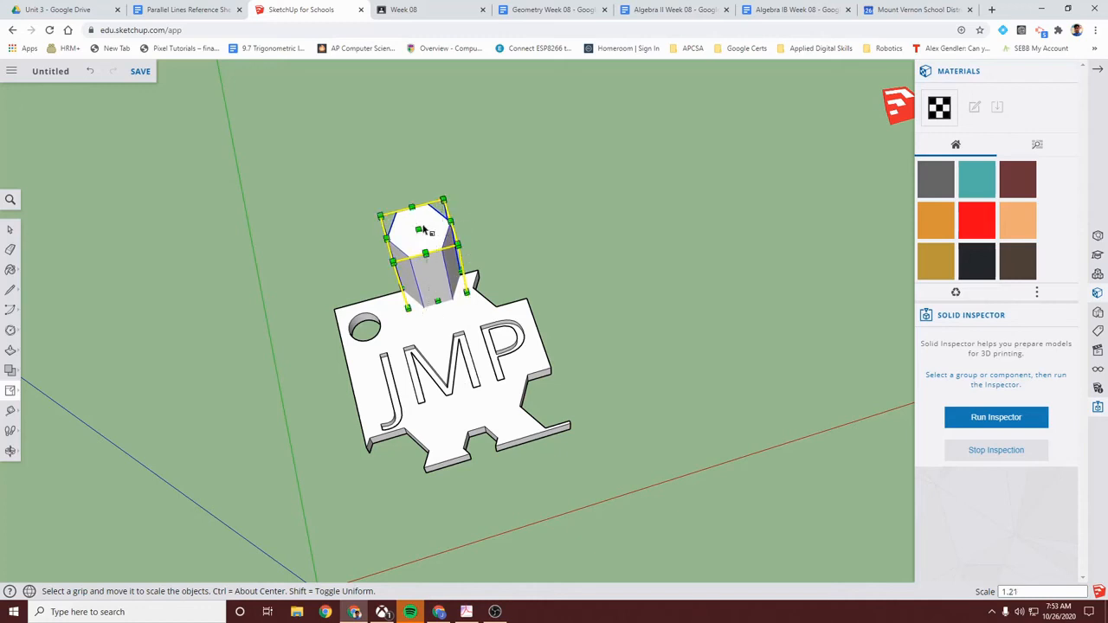
pyautogui.press('m')
pyautogui.click(420, 218)
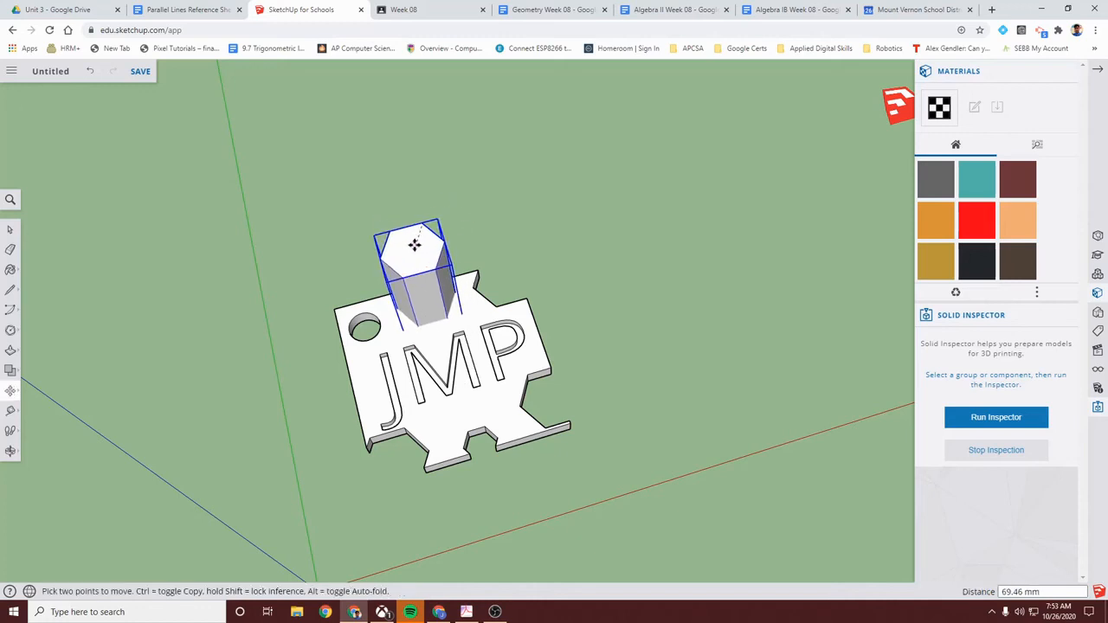
pyautogui.click(413, 249)
pyautogui.moveTo(341, 271); pyautogui.dragTo(634, 228, button='middle')
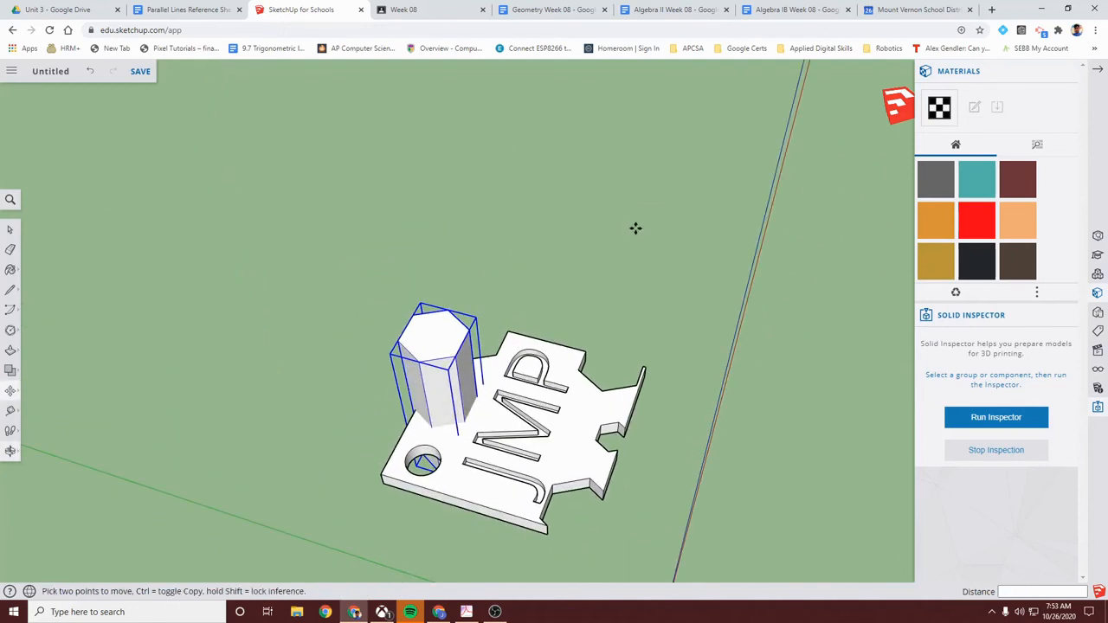
# Step: Subtract the hexagonal prism from the slab to cut a large notch beside the round hole, removing the prism
pyautogui.click(11, 371)
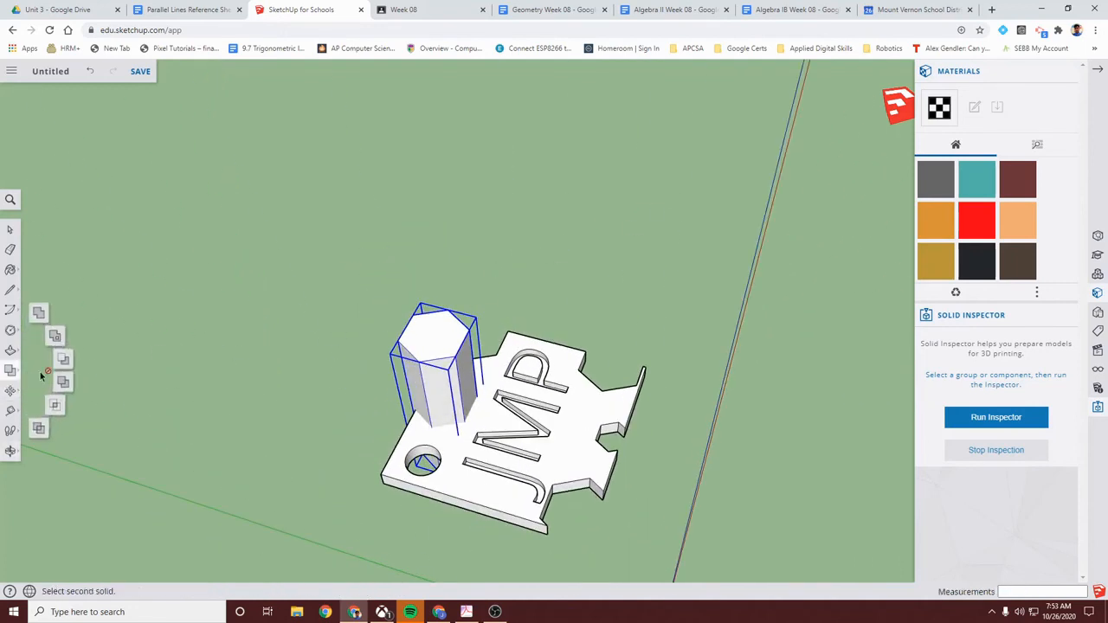
pyautogui.click(39, 313)
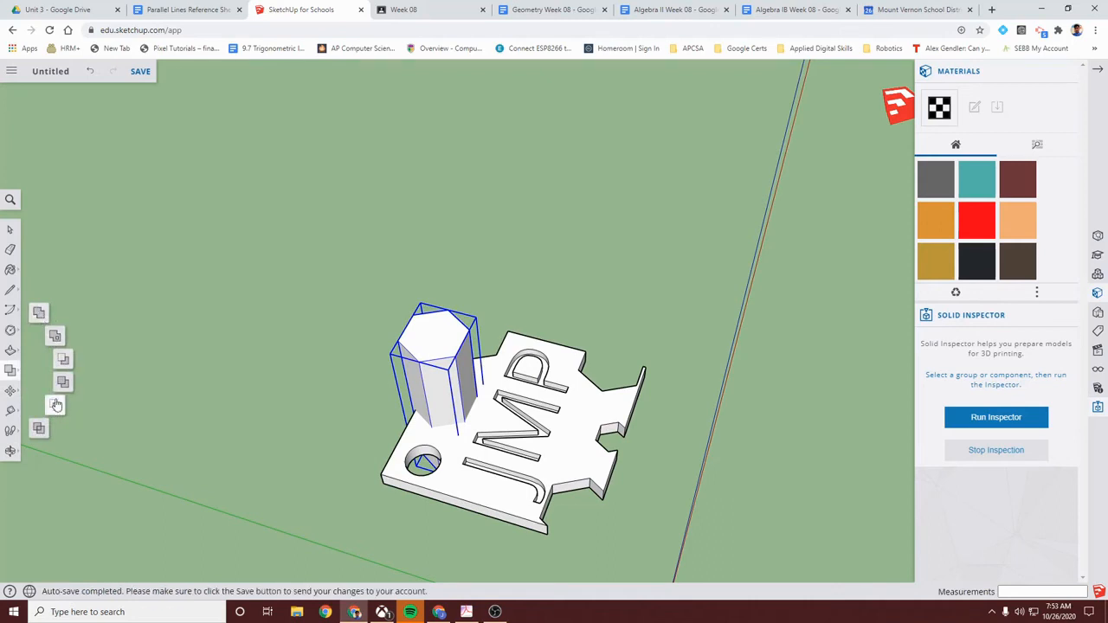
pyautogui.click(444, 401)
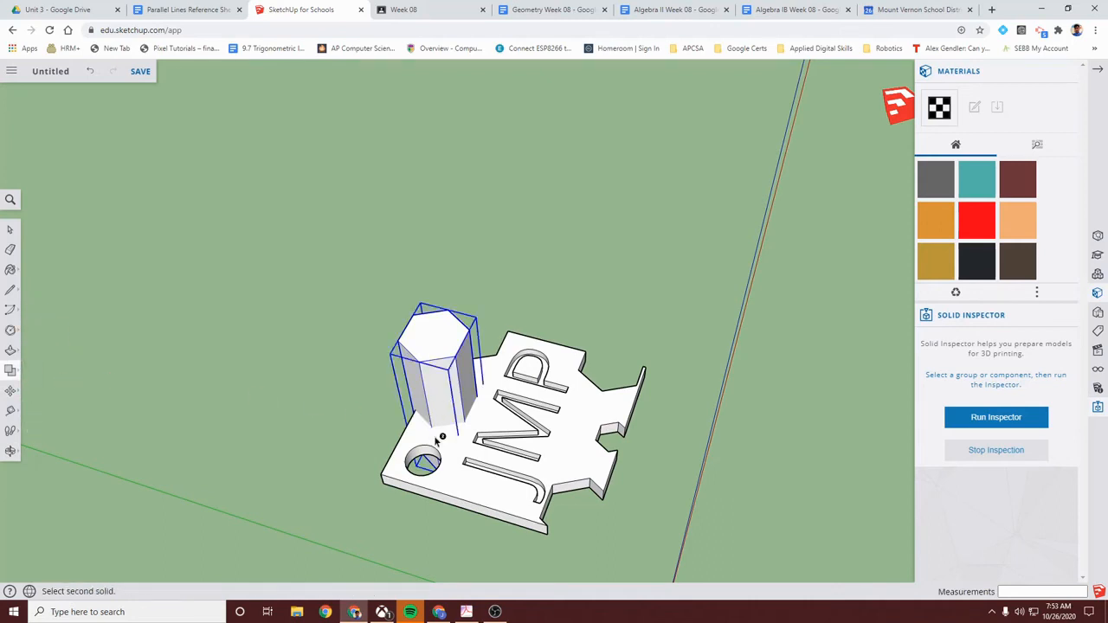
pyautogui.moveTo(453, 340); pyautogui.dragTo(475, 330, button='middle')
pyautogui.click(479, 322)
pyautogui.moveTo(470, 255); pyautogui.dragTo(798, 338, button='middle')
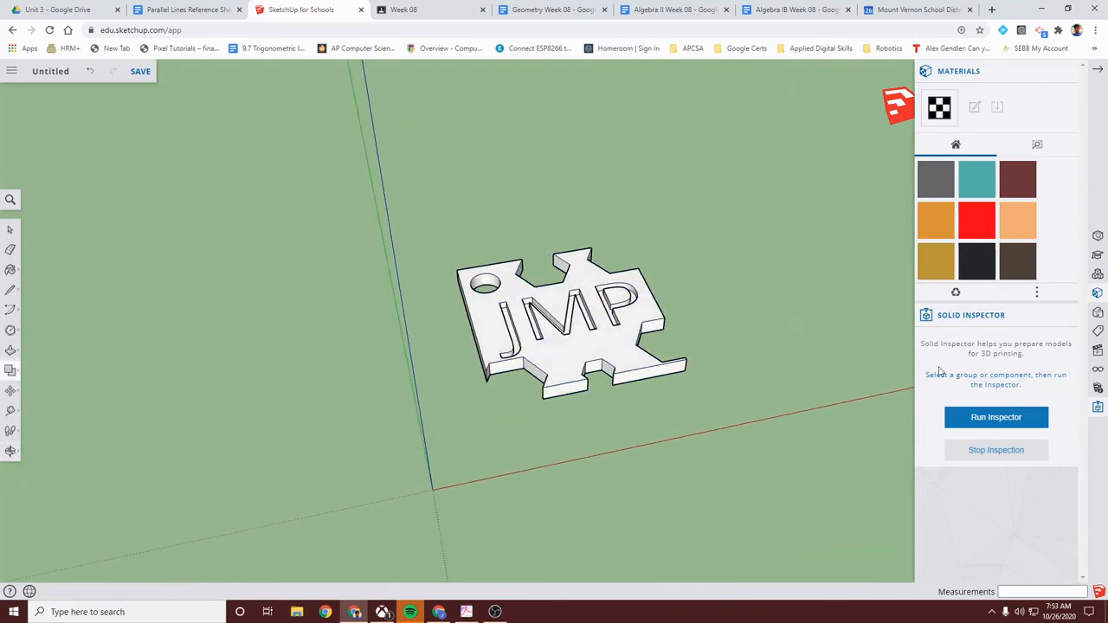
# Step: Select the finished slab, run Solid Inspector on it, and examine its edges and cut-outs for 3D-printing issues
pyautogui.click(616, 346)
pyautogui.press('space')
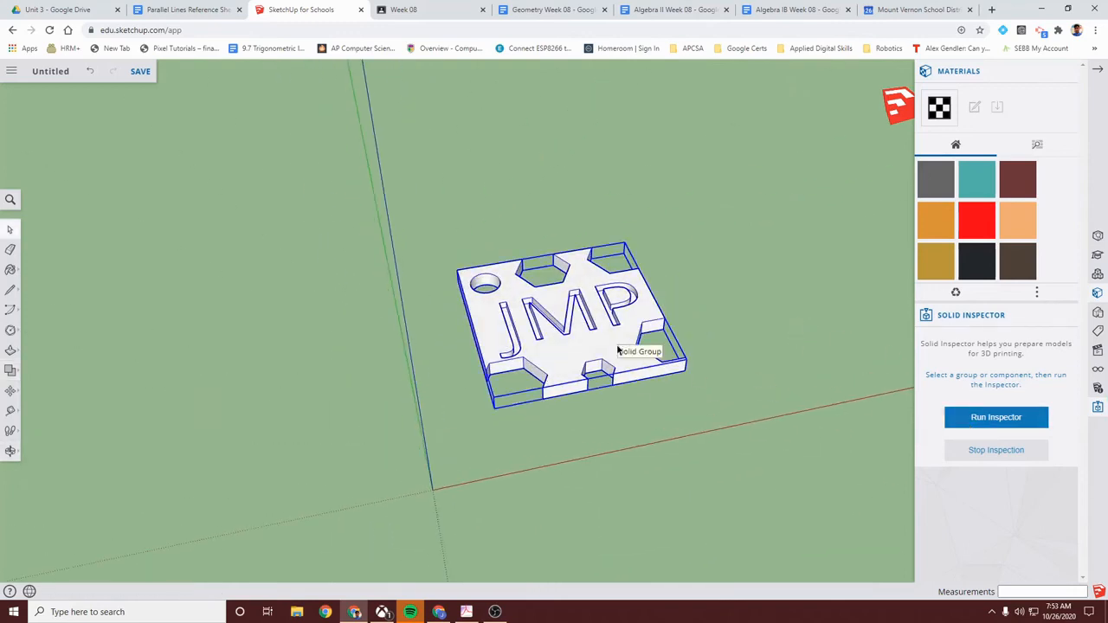
pyautogui.click(993, 419)
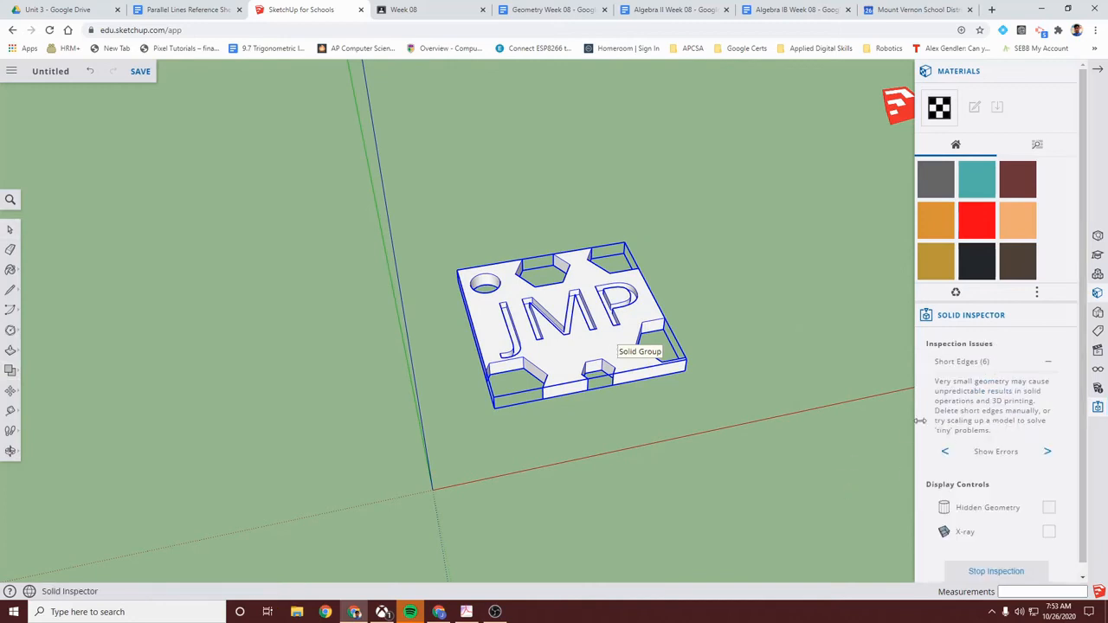
pyautogui.moveTo(689, 381); pyautogui.dragTo(612, 461, button='middle')
pyautogui.scroll(5, 618, 445)
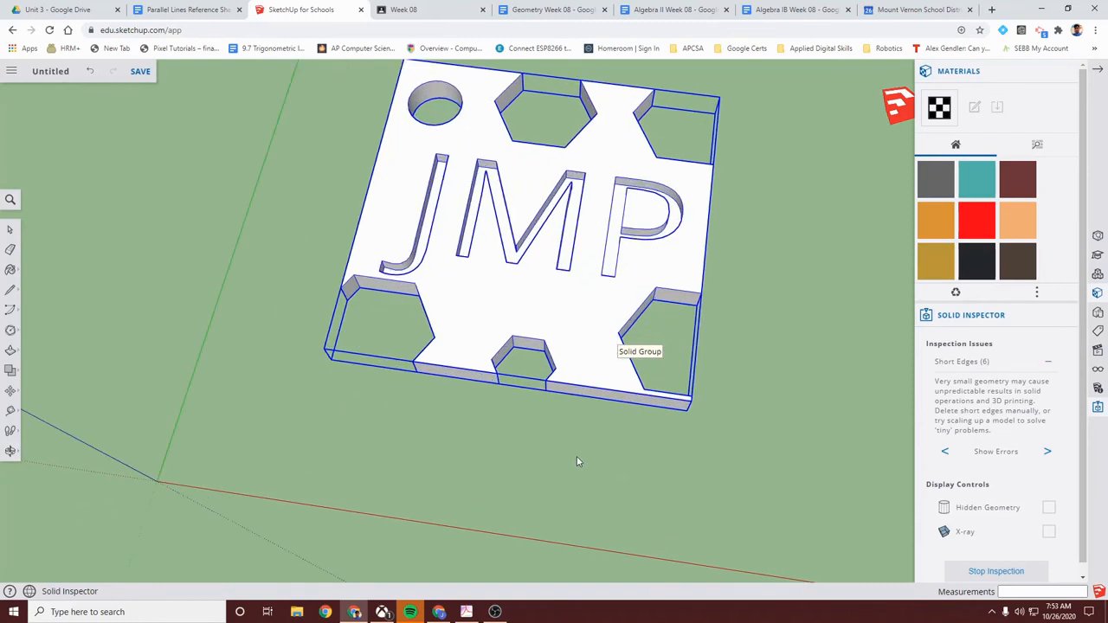
pyautogui.scroll(-4, 576, 461)
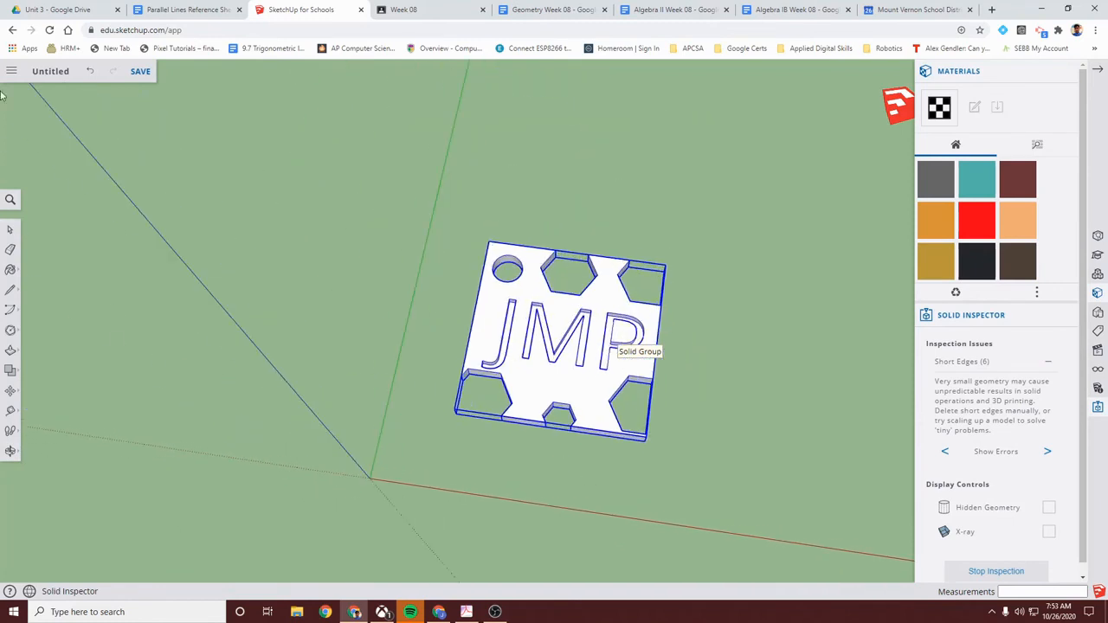
# Step: Start saving the untitled model and name it Backpack Charm
pyautogui.click(142, 71)
pyautogui.click(594, 325)
pyautogui.press('BackSpace')
pyautogui.press('BackSpace')
pyautogui.press('BackSpace')
pyautogui.press('BackSpace')
pyautogui.press('BackSpace')
pyautogui.press('BackSpace')
pyautogui.press('BackSpace')
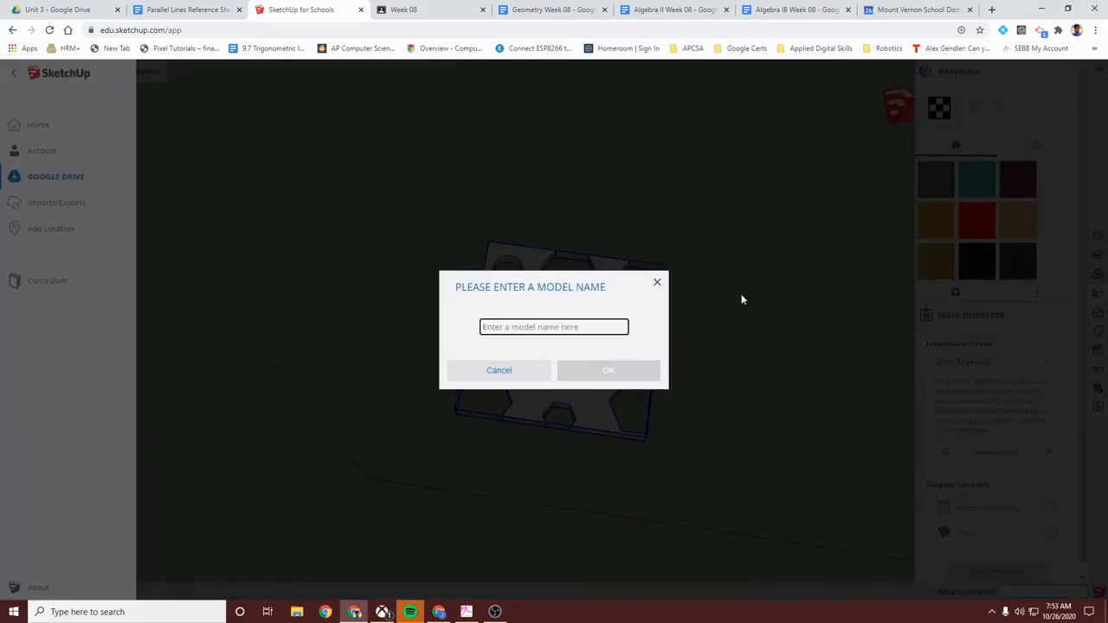
pyautogui.write('Backpack')
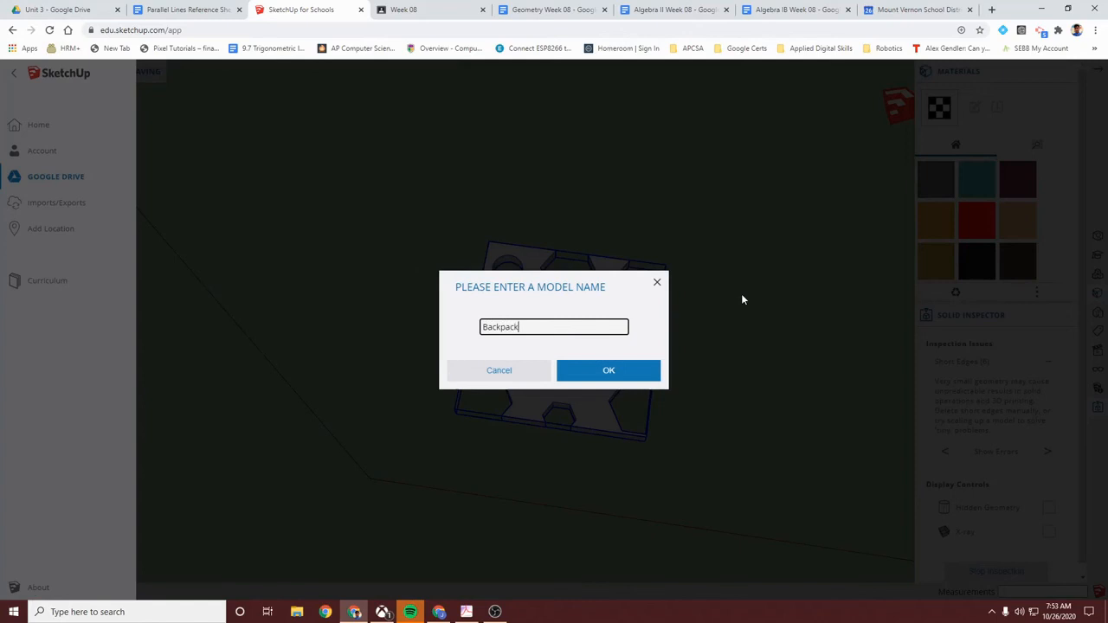
pyautogui.write(' Charm')
pyautogui.click(586, 371)
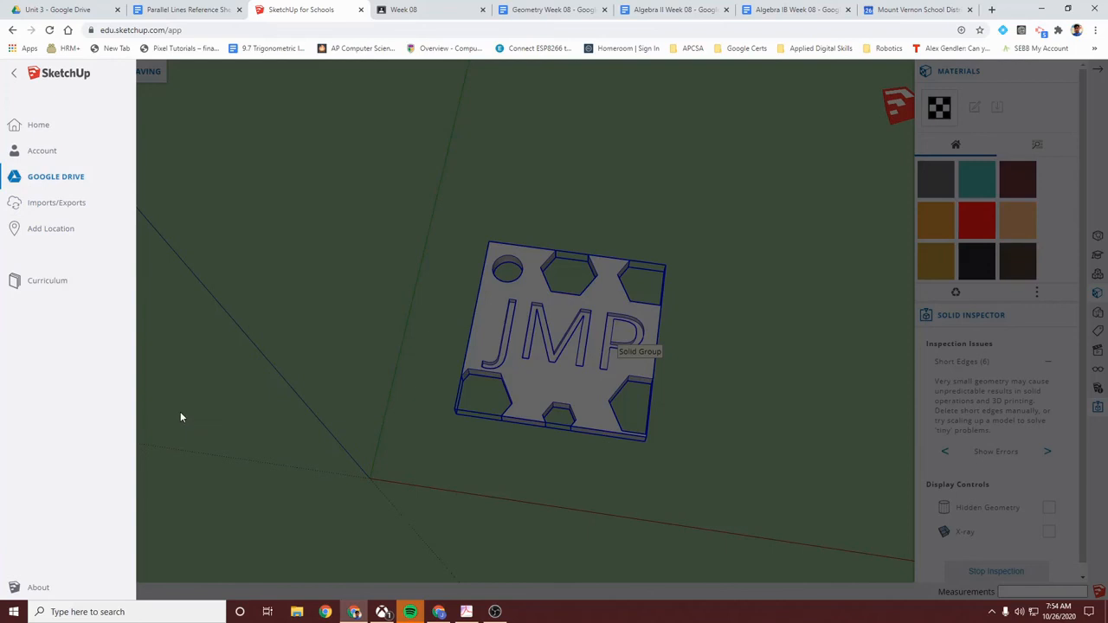
# Step: Choose a Google Drive folder as the save location and store the Backpack Charm model there
pyautogui.click(89, 238)
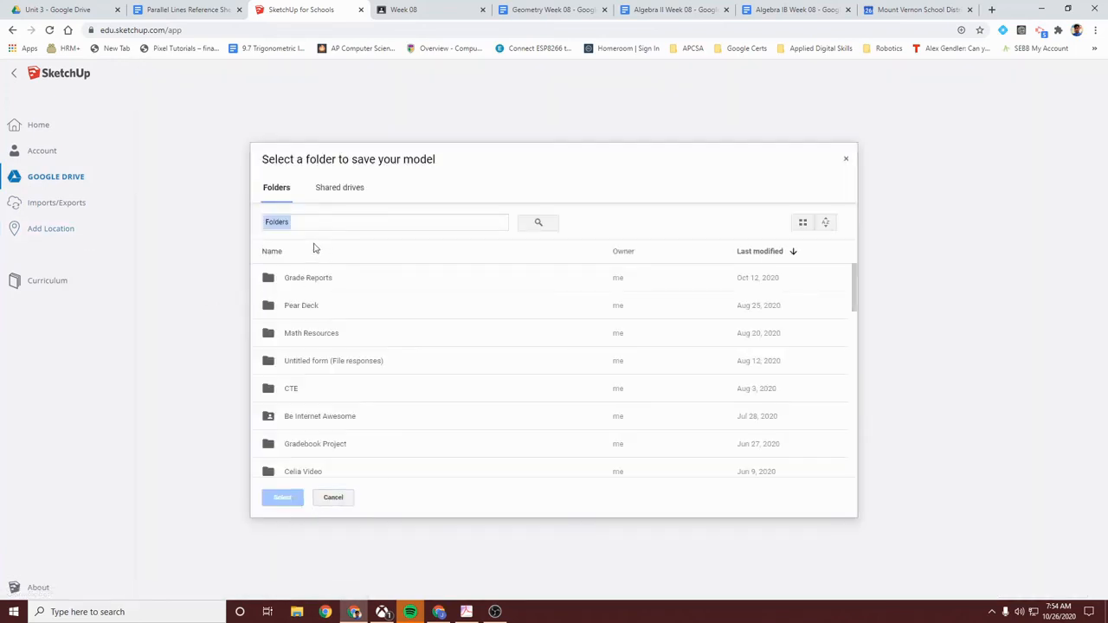
pyautogui.click(270, 252)
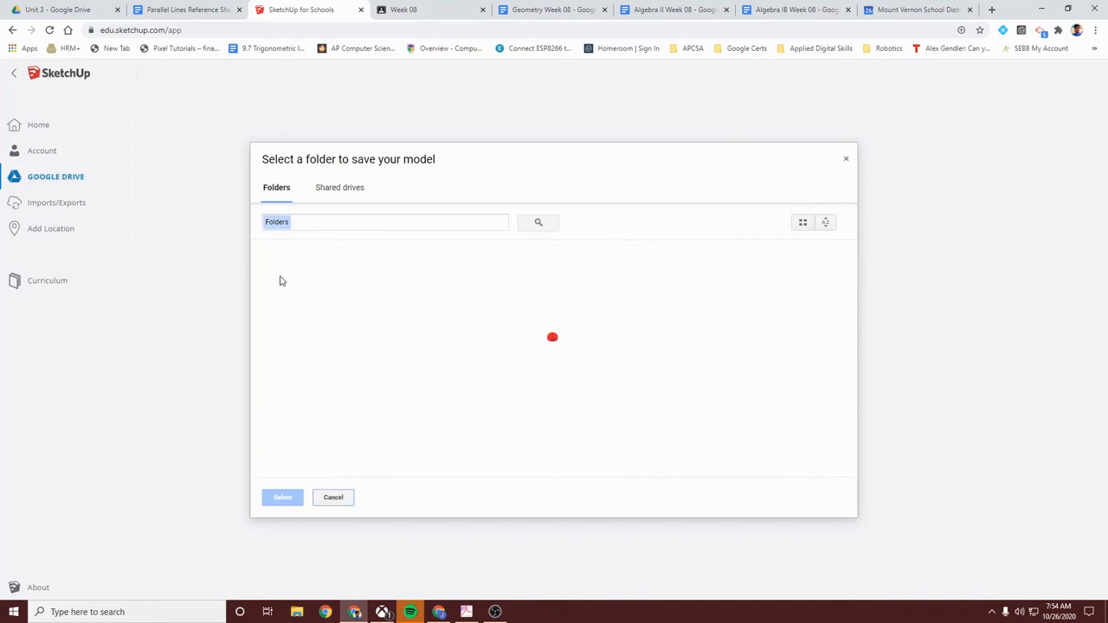
pyautogui.click(294, 278)
pyautogui.click(282, 497)
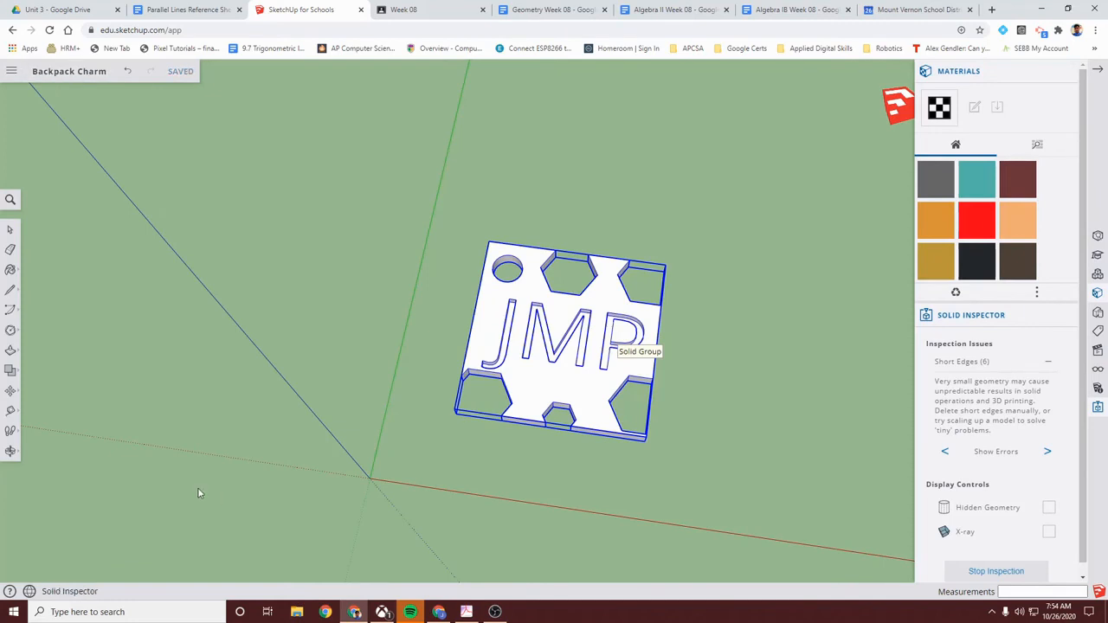
# Step: Export the finished charm as an STL file by direct download
pyautogui.moveTo(537, 457); pyautogui.dragTo(724, 386, button='middle')
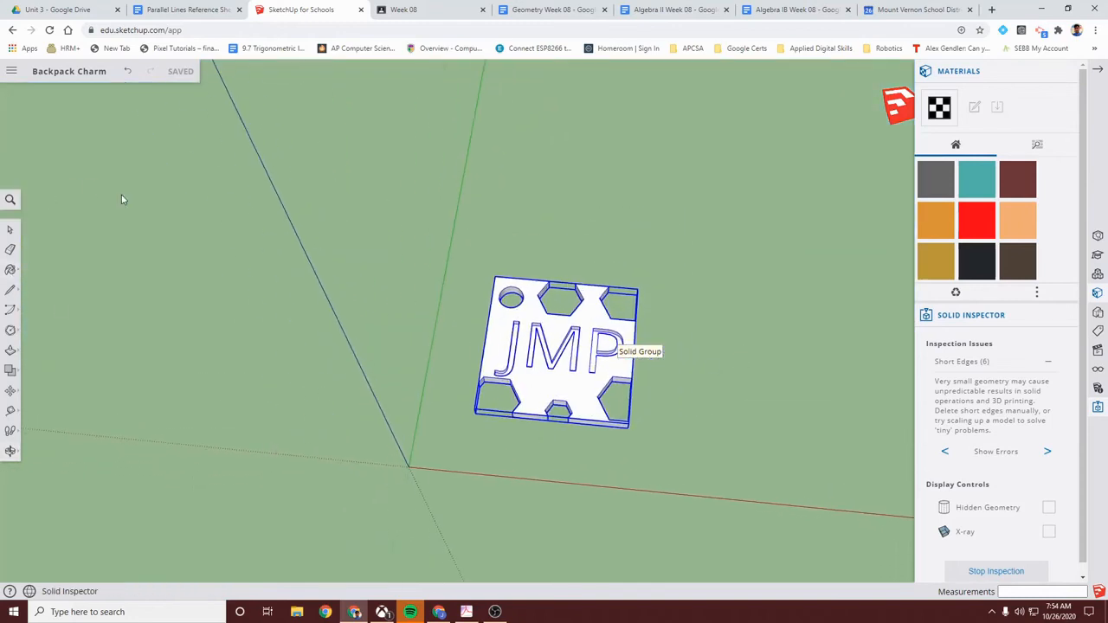
pyautogui.click(9, 72)
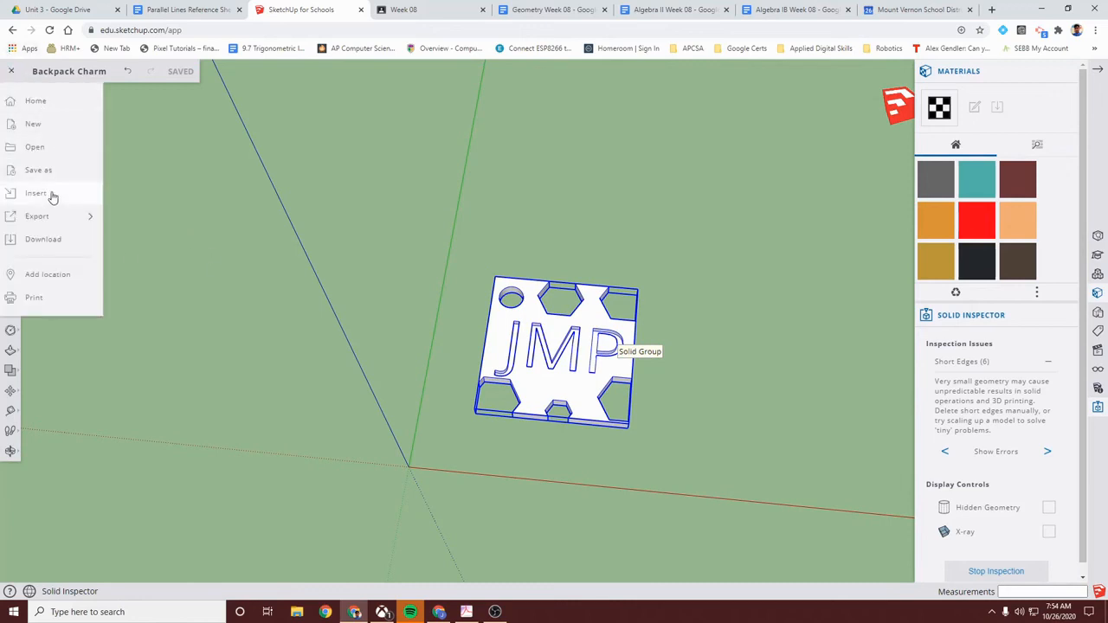
pyautogui.moveTo(46, 225)
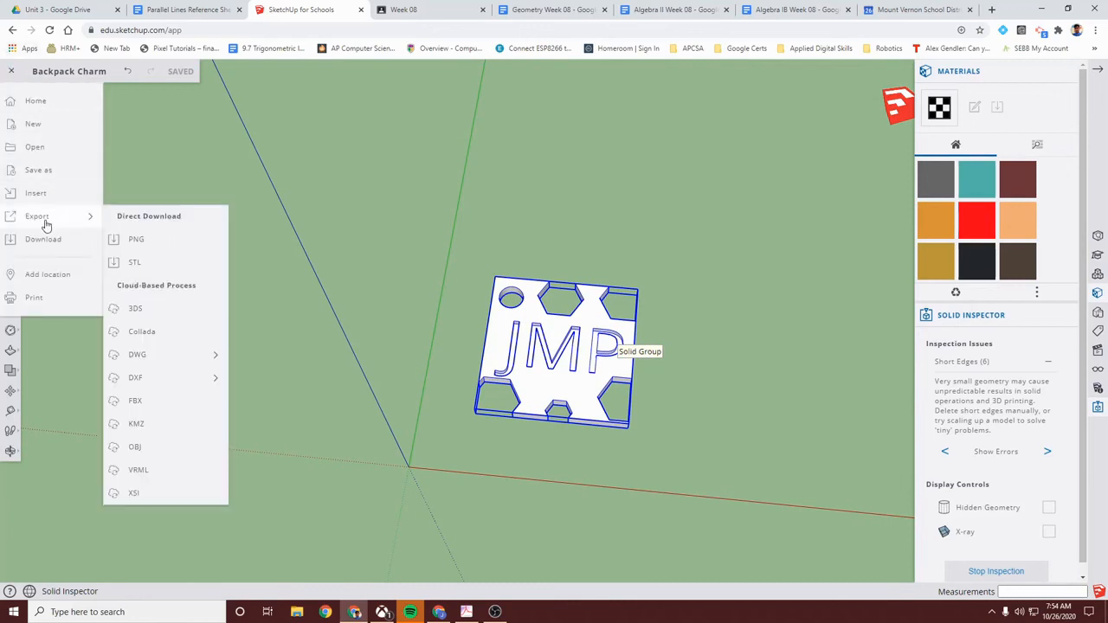
pyautogui.click(136, 264)
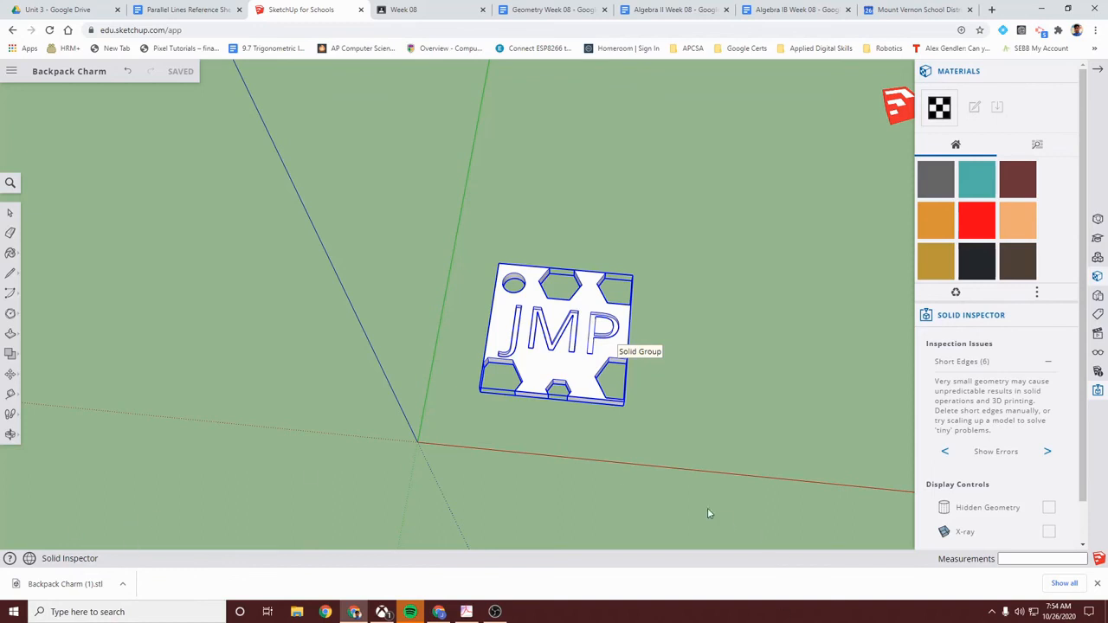
# Step: Export the charm as OBJ through the cloud-based process, with YZ coordinates swapped, units as in model and texture maps included
pyautogui.click(12, 70)
pyautogui.moveTo(41, 220)
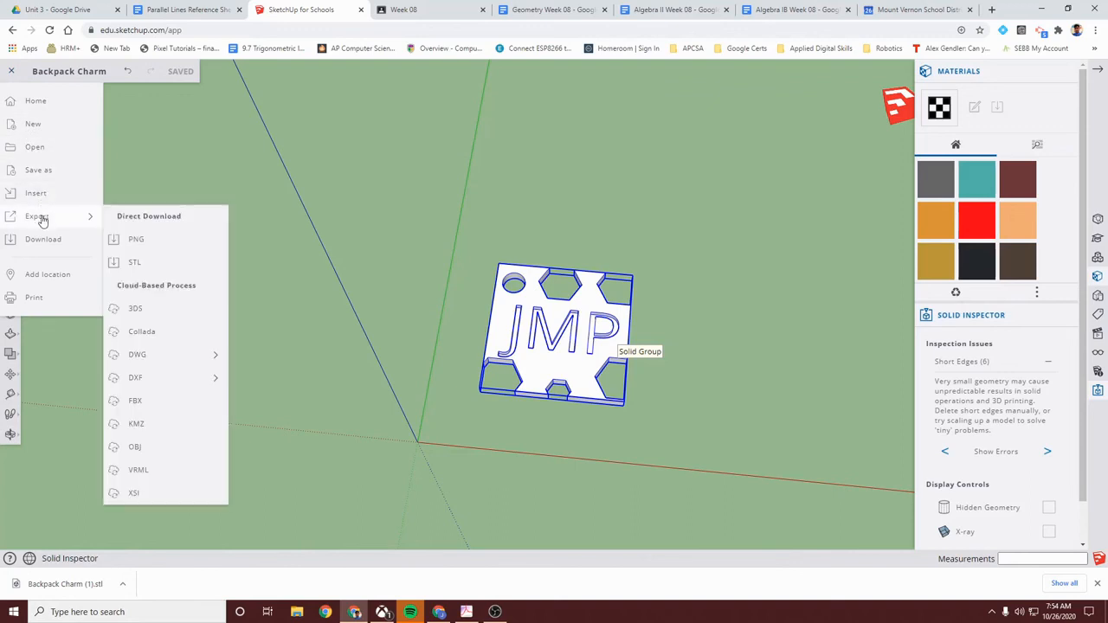
pyautogui.click(159, 449)
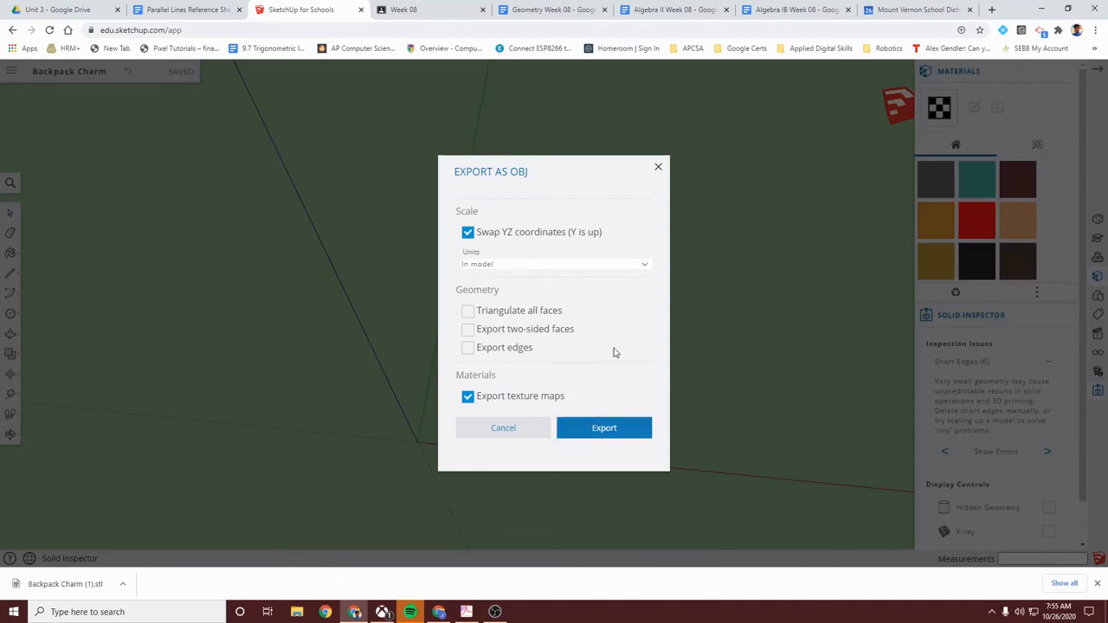
pyautogui.click(618, 431)
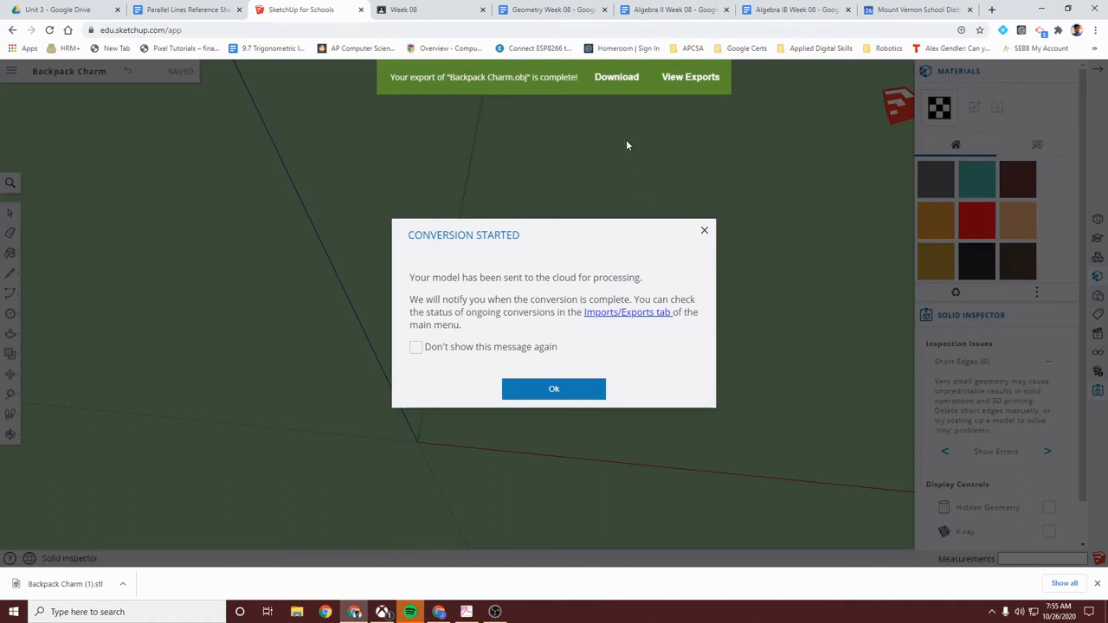
# Step: View the list of cloud exports, dismiss the conversion notice and highlight the Backpack Charm.obj file name
pyautogui.click(680, 82)
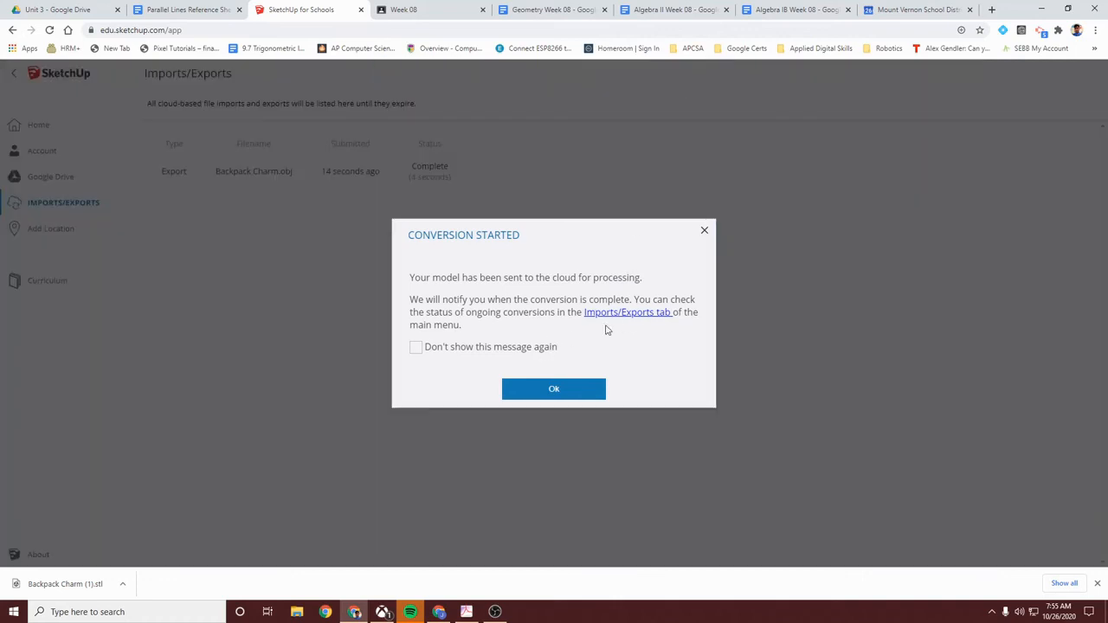
pyautogui.click(704, 232)
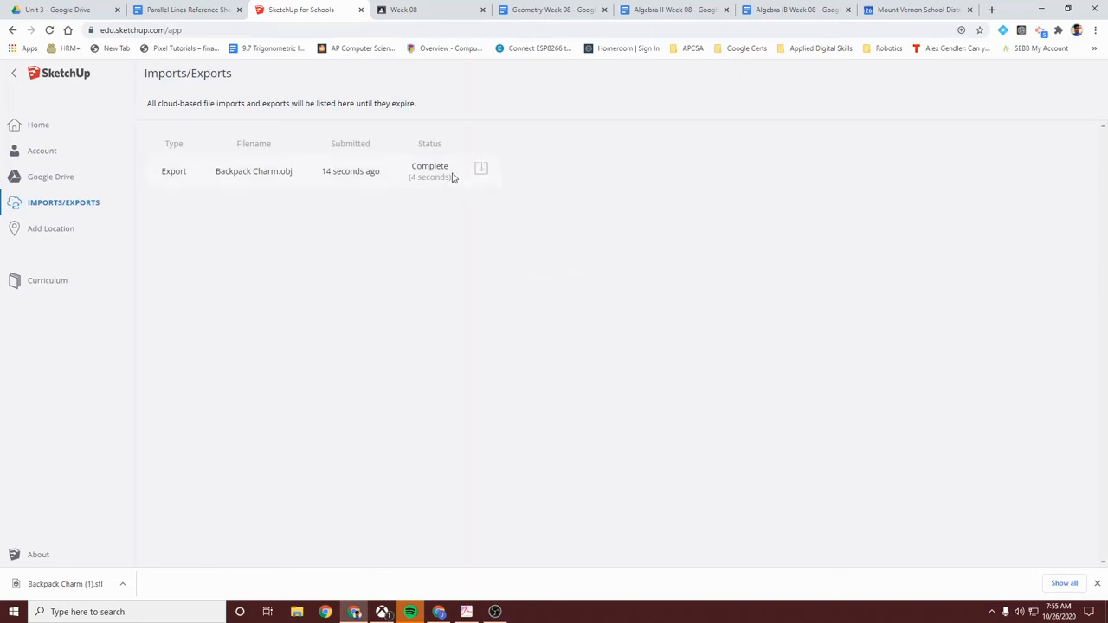
pyautogui.tripleClick(272, 170)
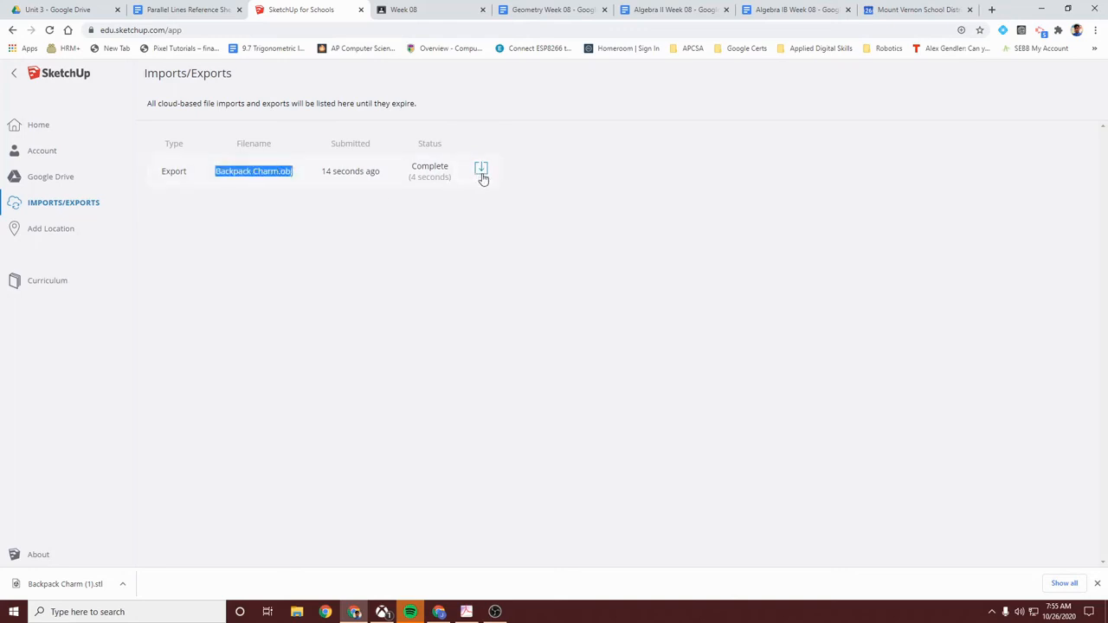